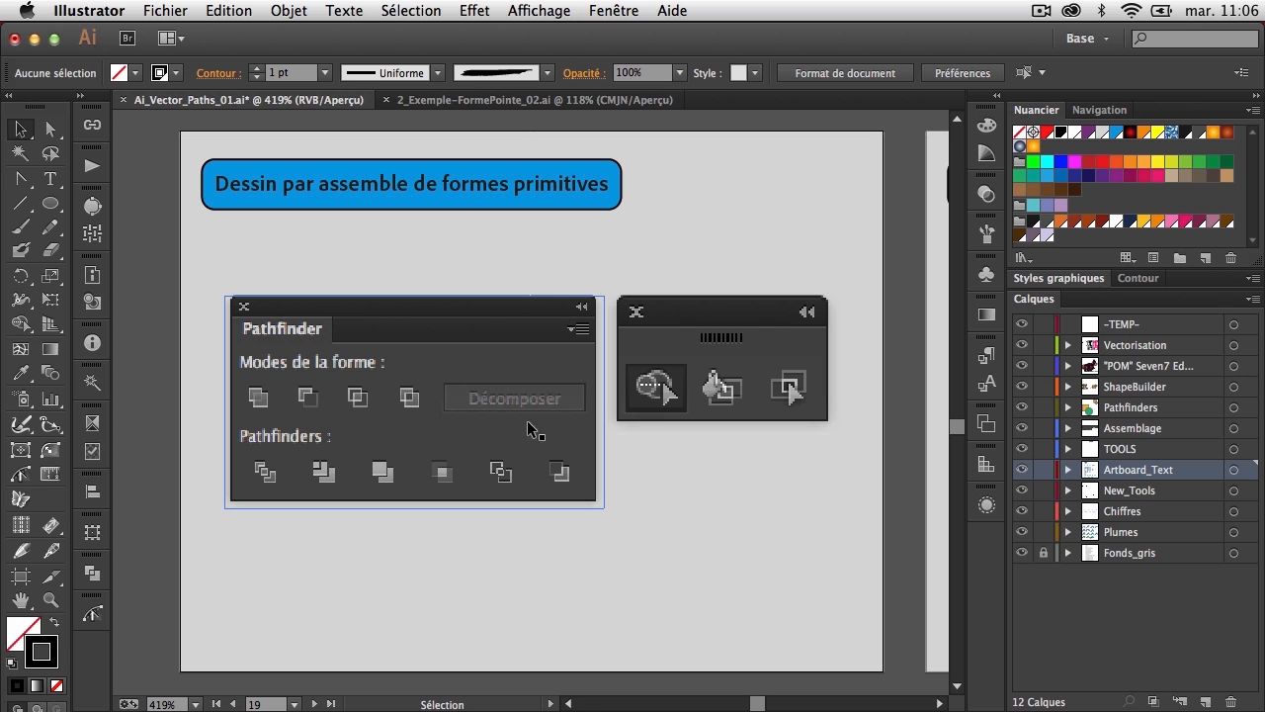
Display the Pathfinder panel and place it beside the large orange square
{"action": "left_click", "coordinate": [21, 326]}
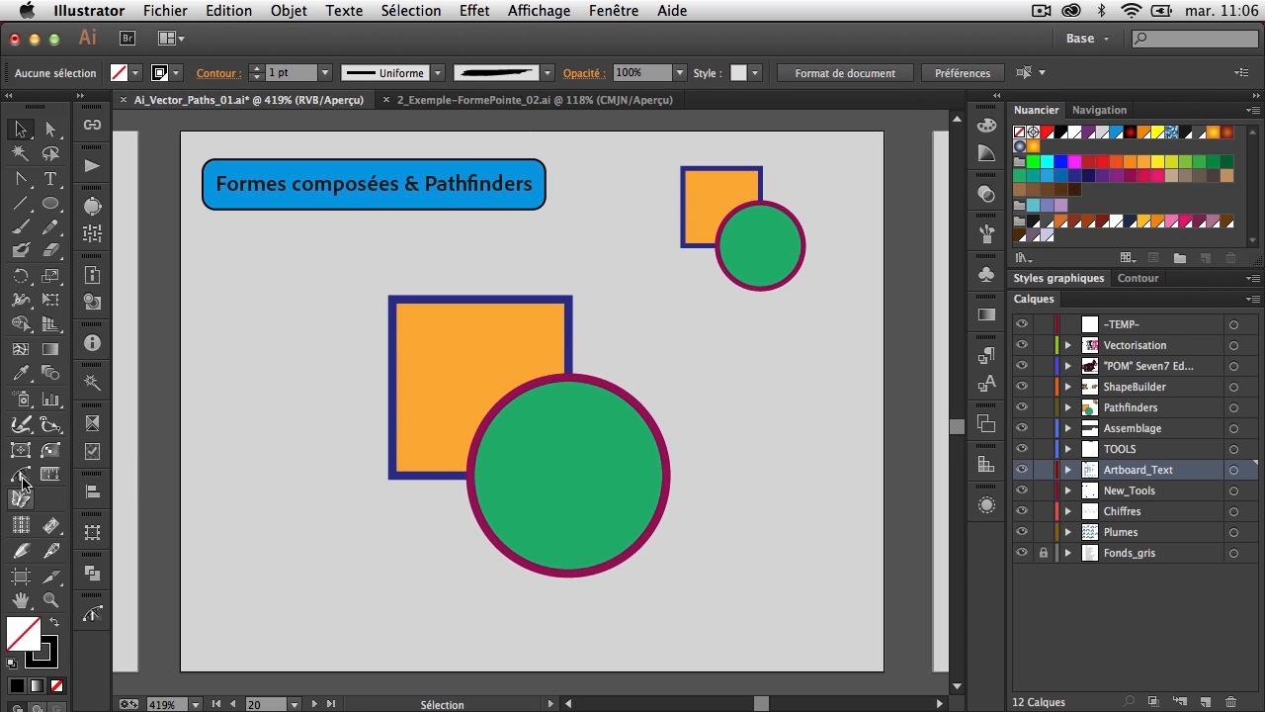
{"action": "left_click", "coordinate": [92, 571]}
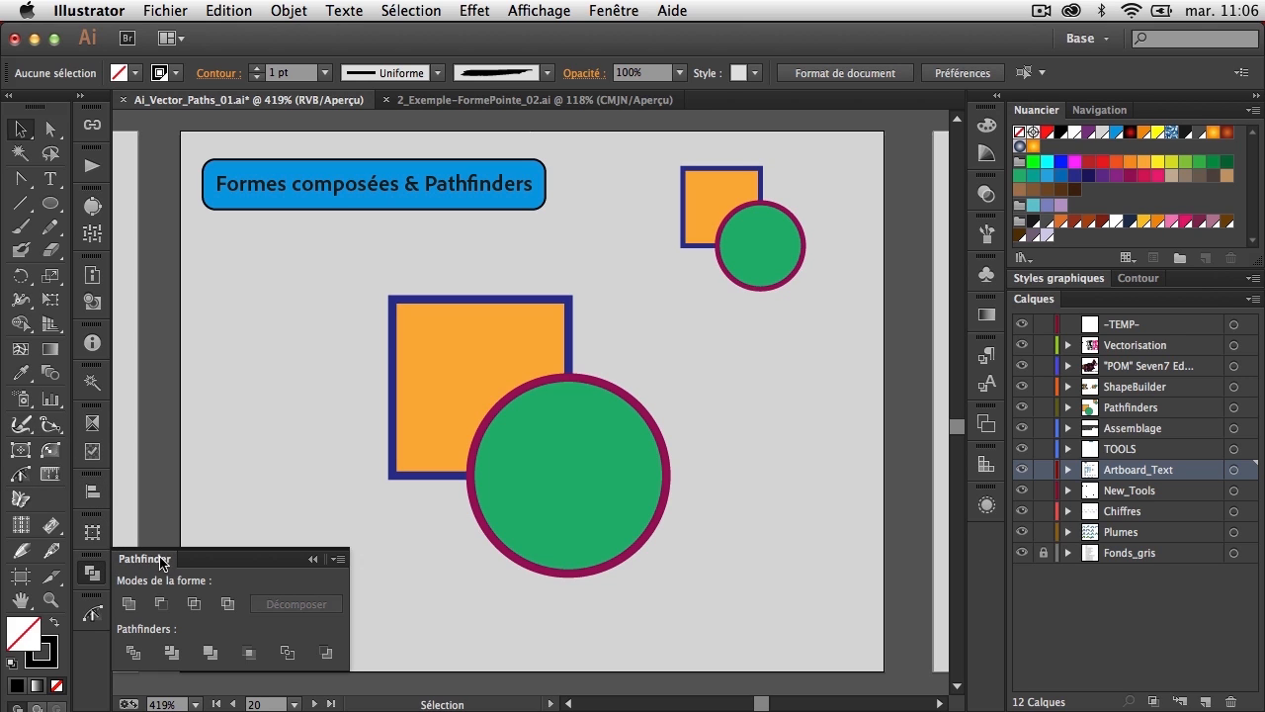
{"action": "left_click_drag", "start_coordinate": [162, 561], "coordinate": [181, 288]}
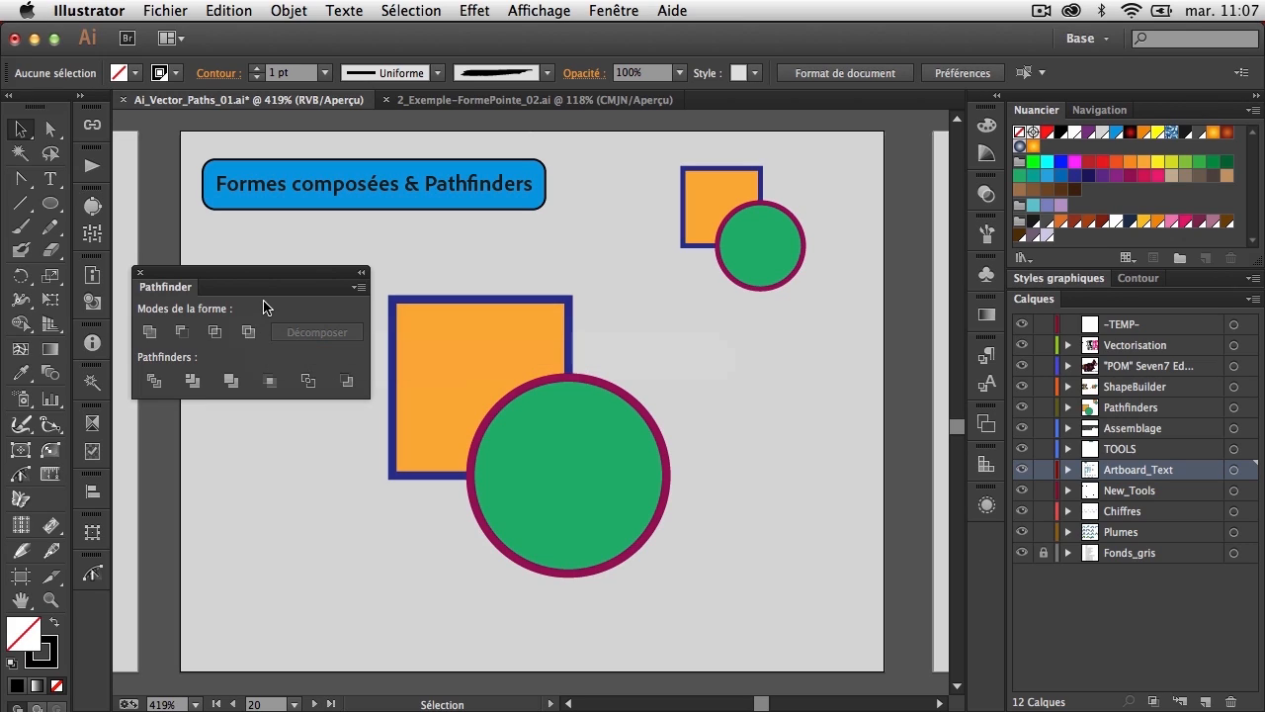
{"action": "left_click_drag", "start_coordinate": [265, 294], "coordinate": [253, 287]}
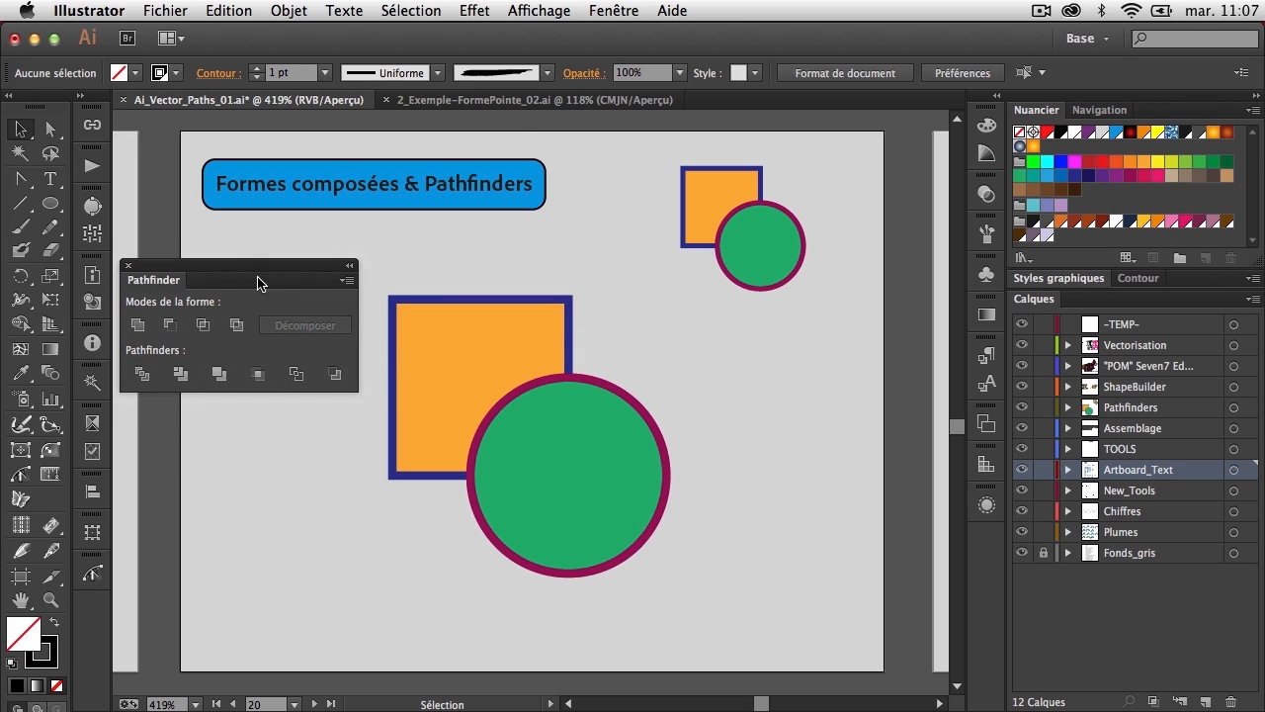
Select the large square and circle, list the contents of the Pathfinders layer, and try uniting both shapes into one path
{"action": "left_click_drag", "start_coordinate": [468, 295], "coordinate": [539, 484]}
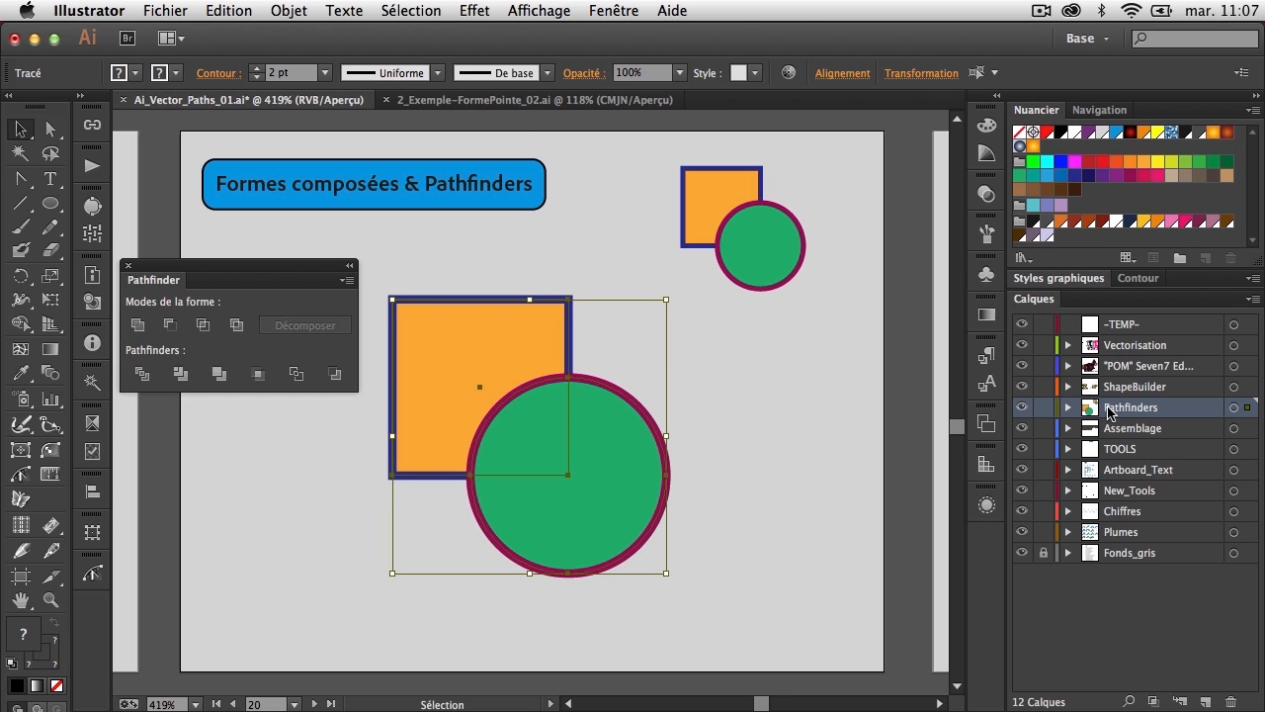
{"action": "left_click", "coordinate": [1068, 407]}
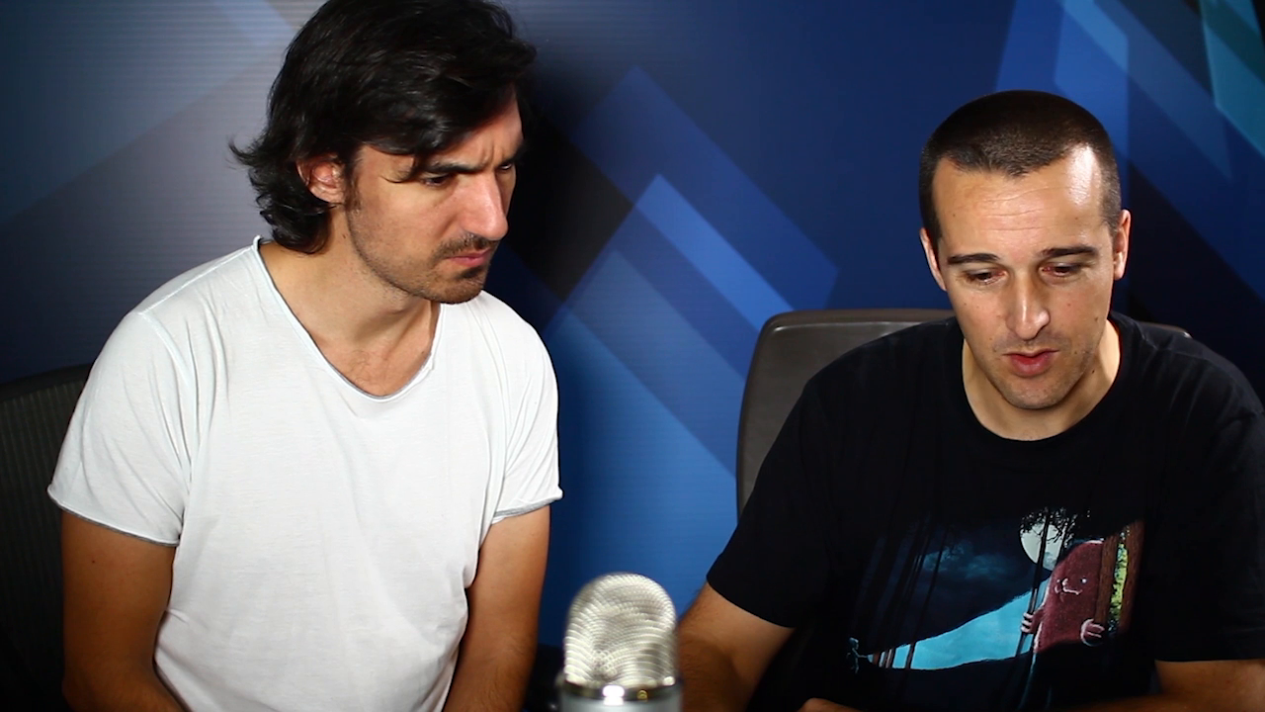
{"action": "left_click", "coordinate": [138, 329]}
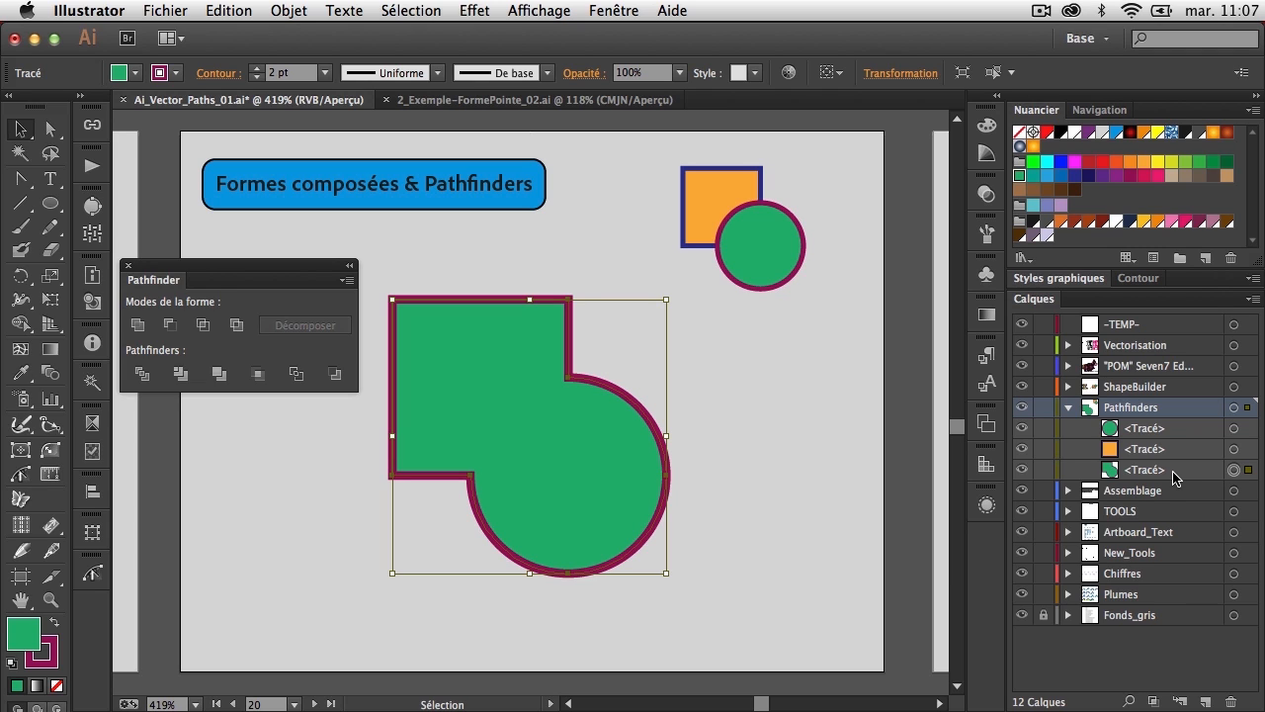
{"action": "key", "text": "super+z"}
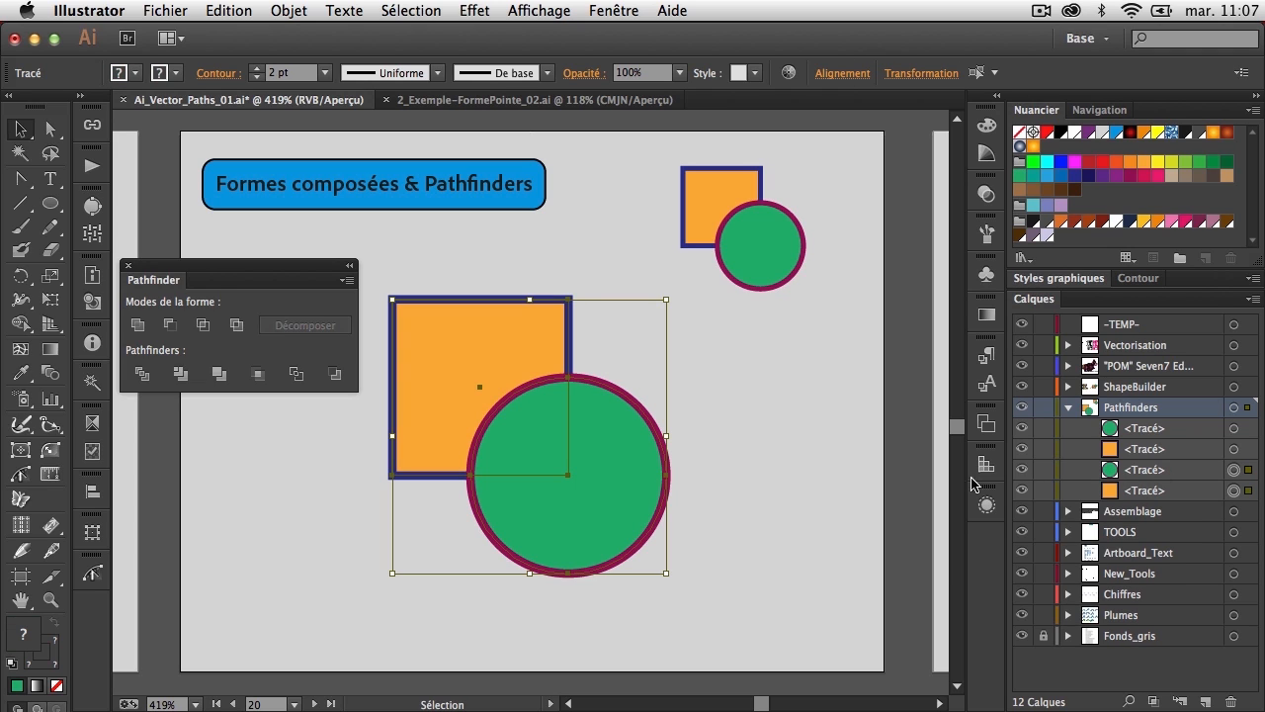
Unite the square and circle as an editable compound shape and select the circle path inside it
{"action": "left_click", "coordinate": [139, 331], "text": "alt"}
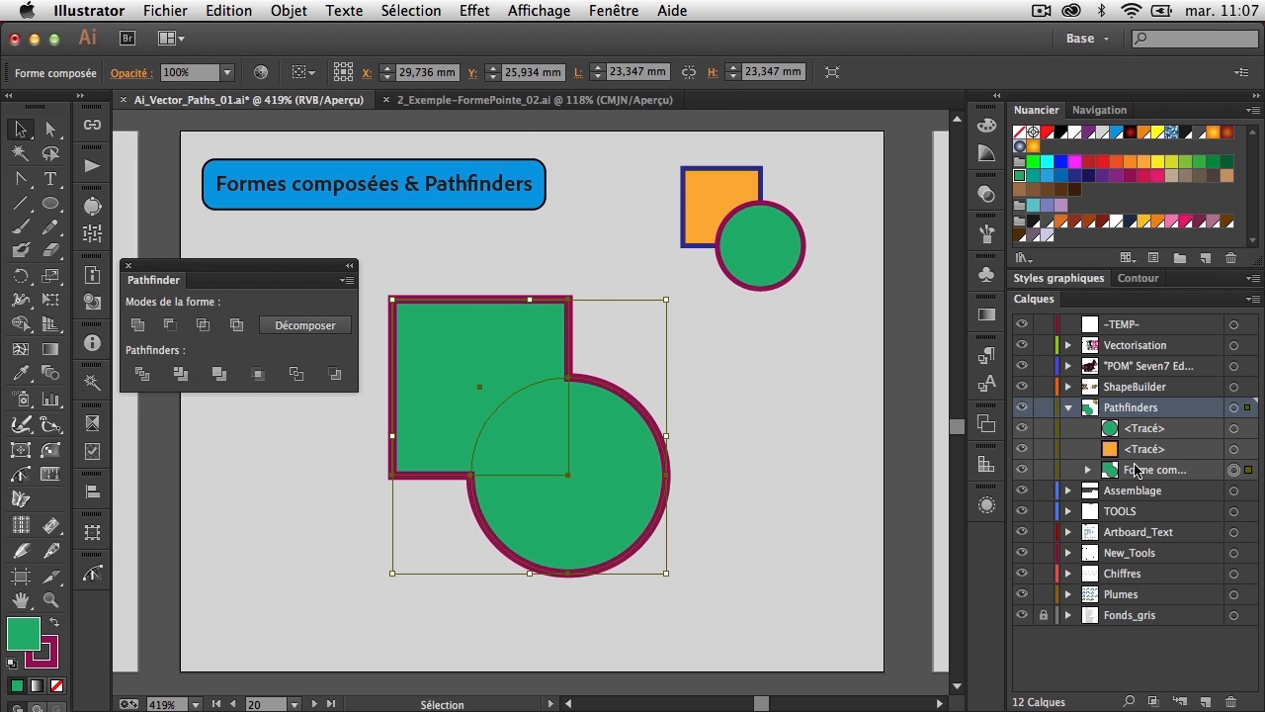
{"action": "left_click", "coordinate": [1088, 470]}
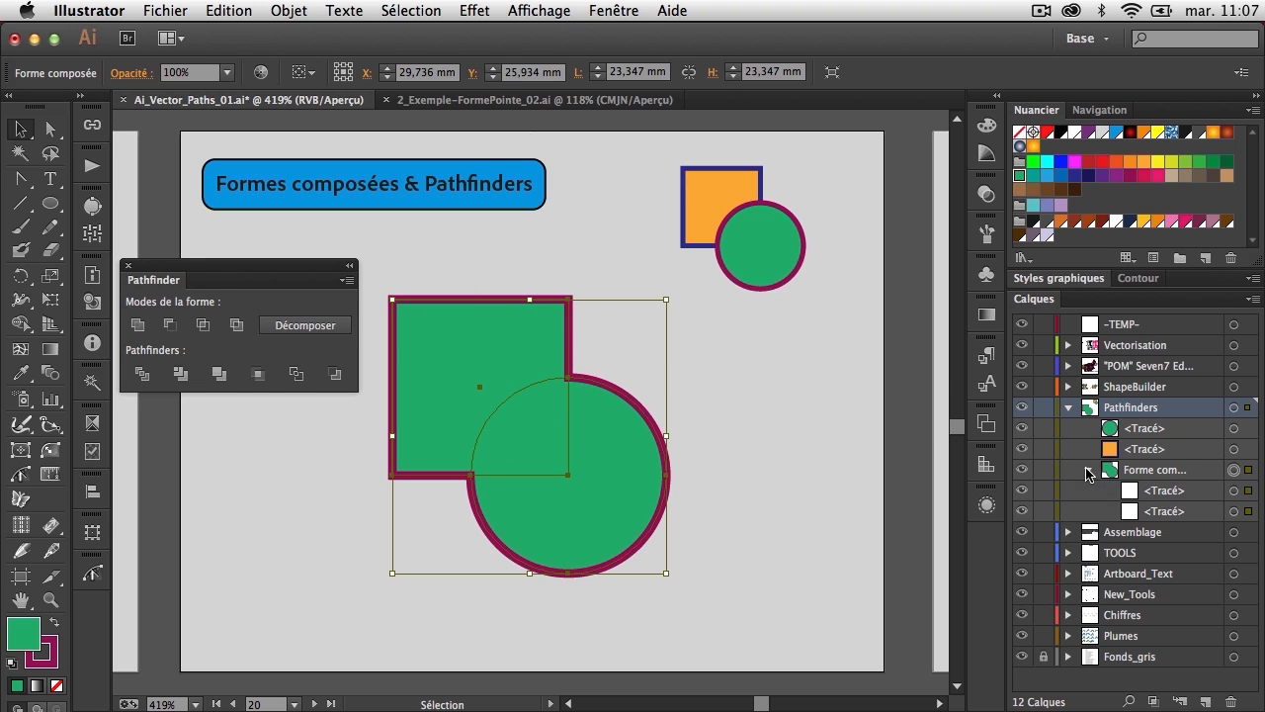
{"action": "left_click", "coordinate": [1247, 492]}
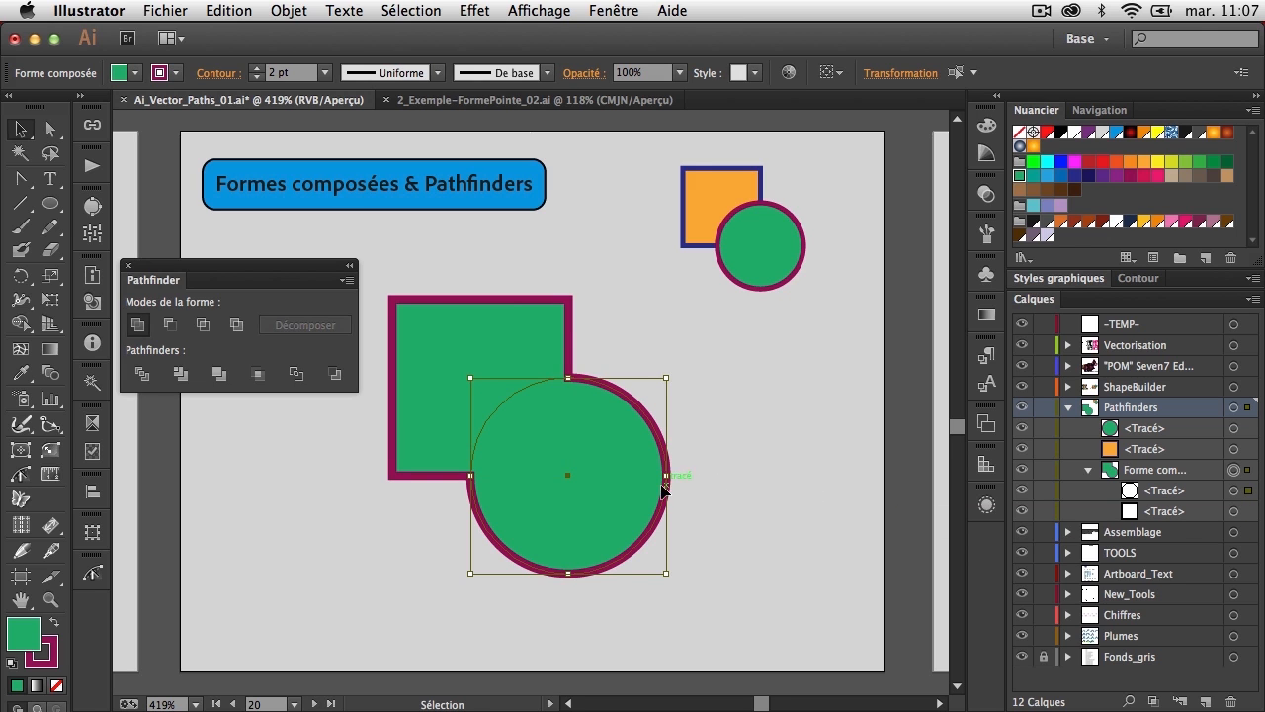
Reposition the circle within the compound shape, using isolation mode to edit it independently of the square
{"action": "left_click_drag", "start_coordinate": [663, 490], "coordinate": [432, 465]}
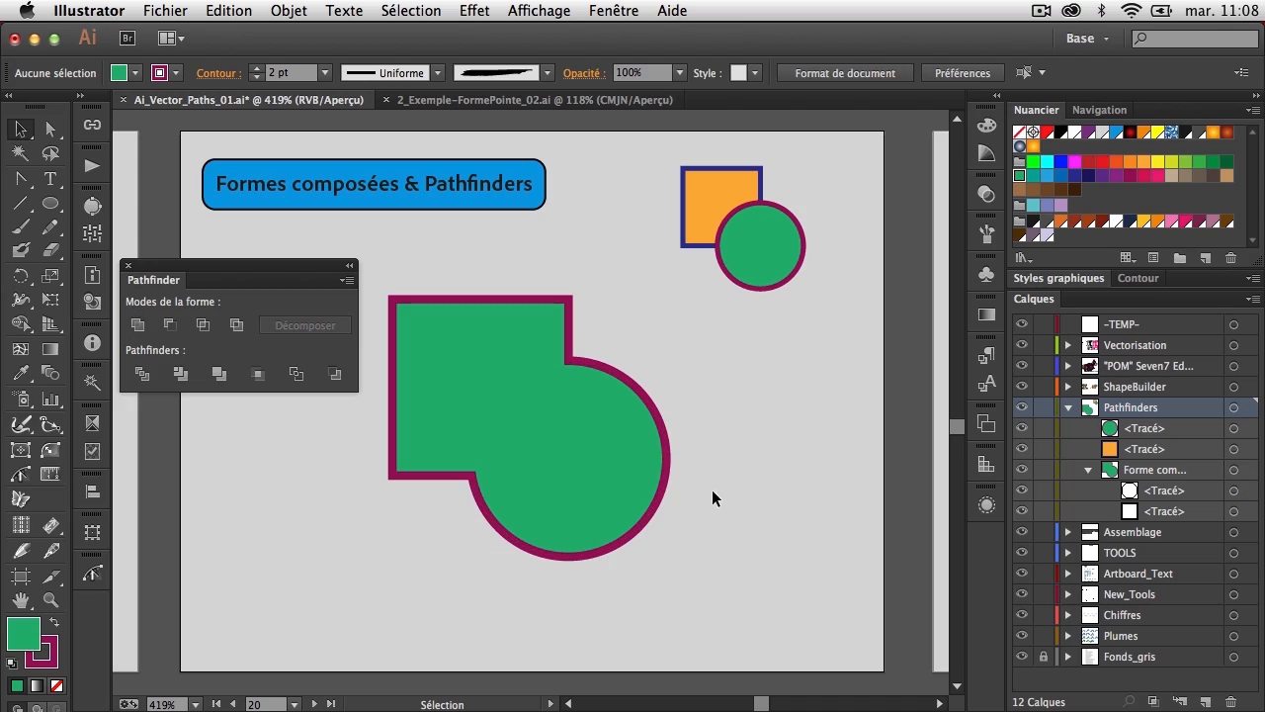
{"action": "double_click", "coordinate": [640, 498]}
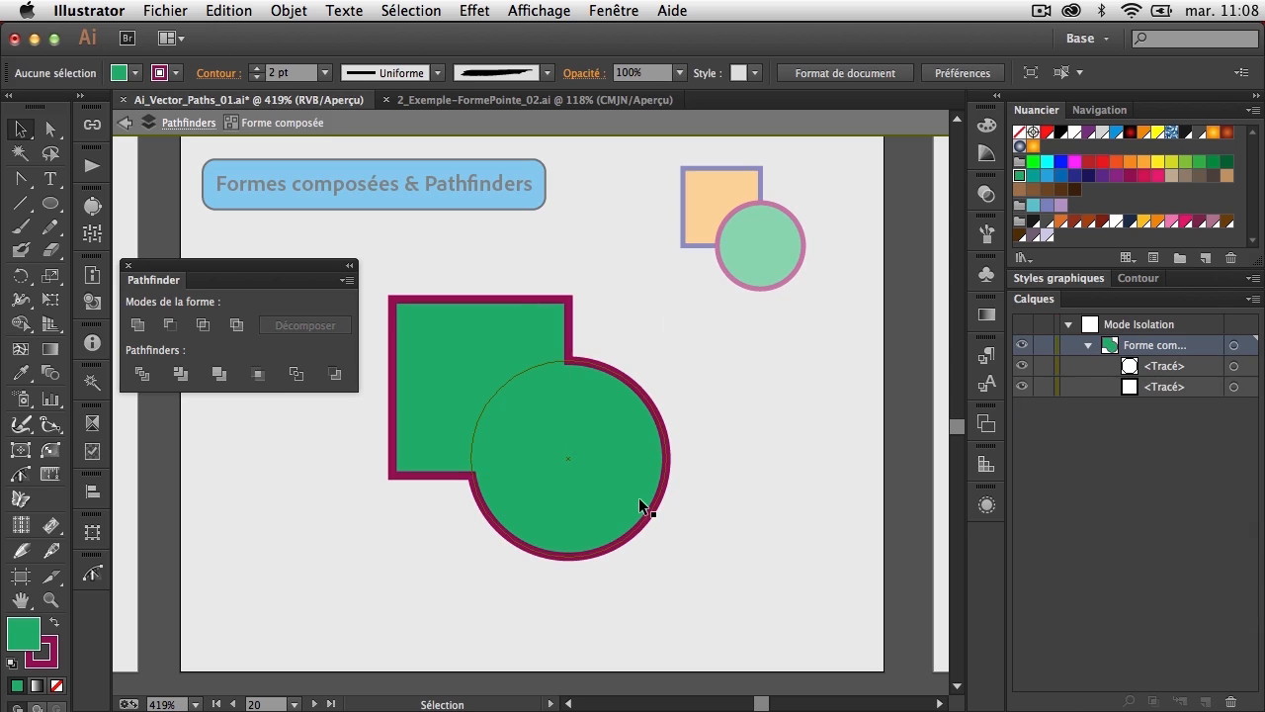
{"action": "mouse_move", "coordinate": [639, 497]}
{"action": "left_mouse_down"}
{"action": "mouse_move", "coordinate": [554, 506]}
{"action": "mouse_move", "coordinate": [619, 495]}
{"action": "left_mouse_up"}
{"action": "double_click", "coordinate": [705, 483]}
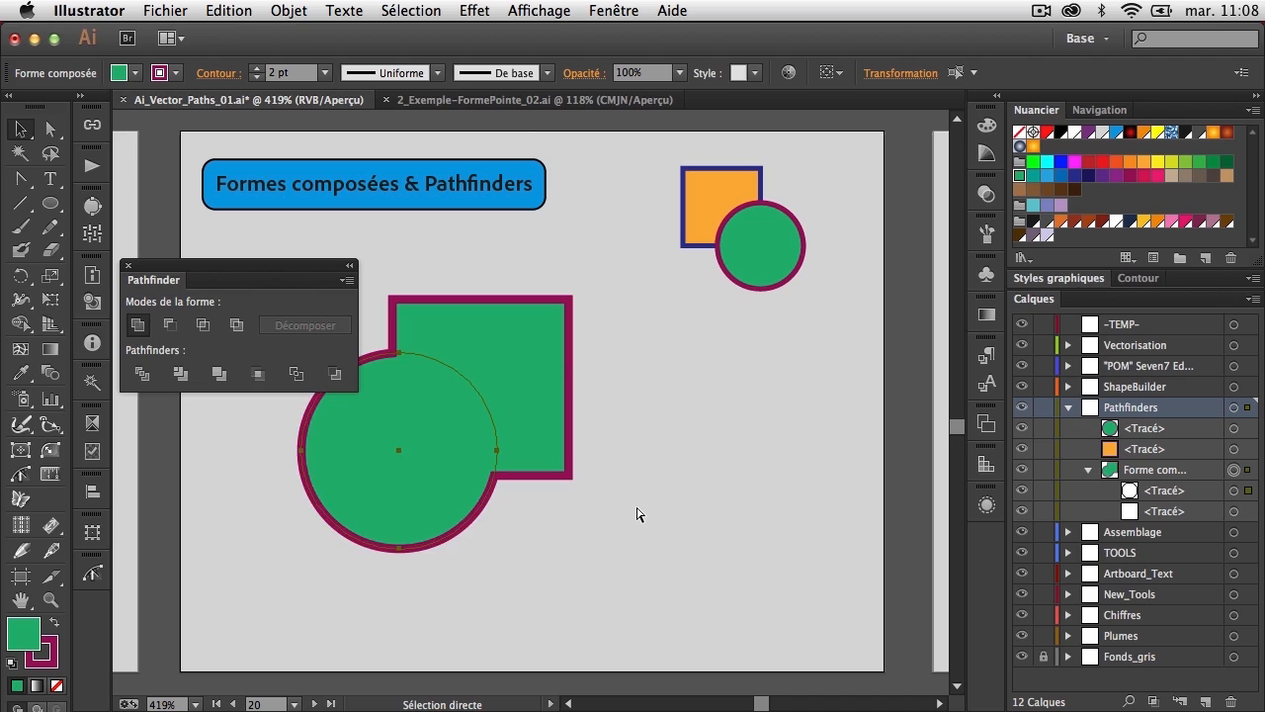
Undo the circle moves and the united compound shape to restore the separate square and circle, with the Selection tool active
{"action": "key", "text": "super+z"}
{"action": "key", "text": "super+z"}
{"action": "key", "text": "super+z"}
{"action": "key", "text": "super+z"}
{"action": "key", "text": "super+z"}
{"action": "key", "text": "super+z"}
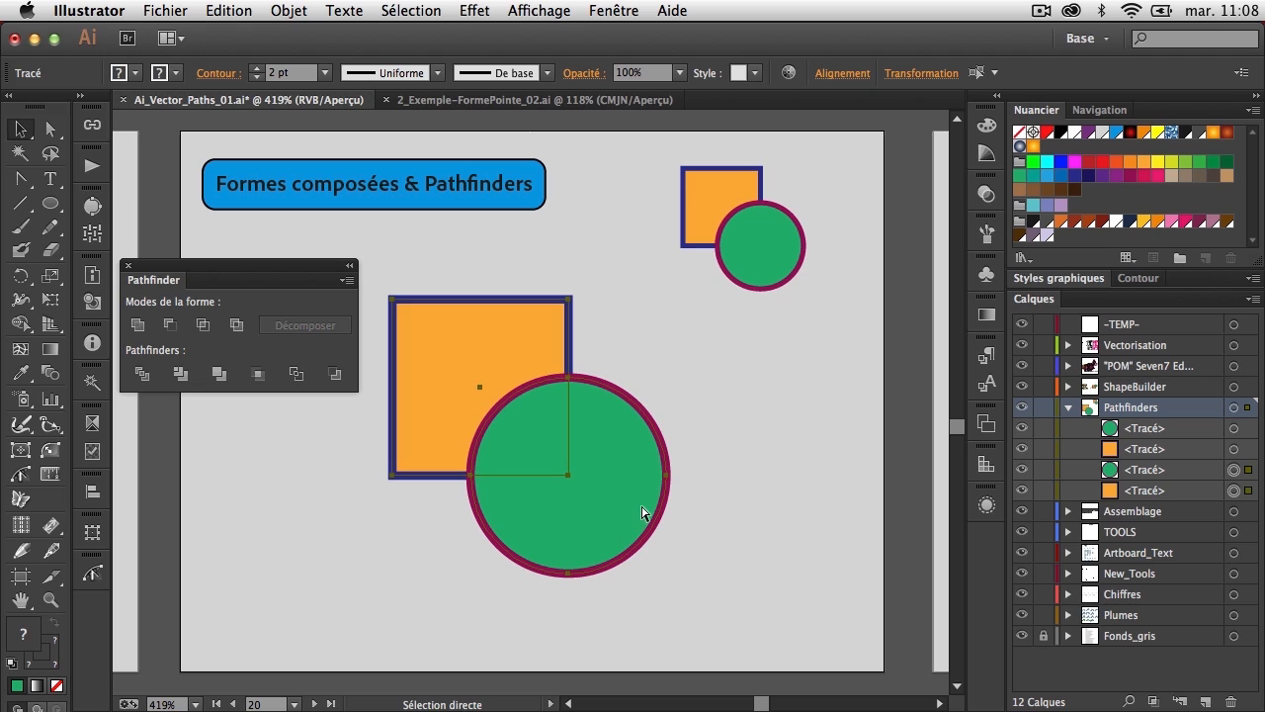
{"action": "key", "text": "v"}
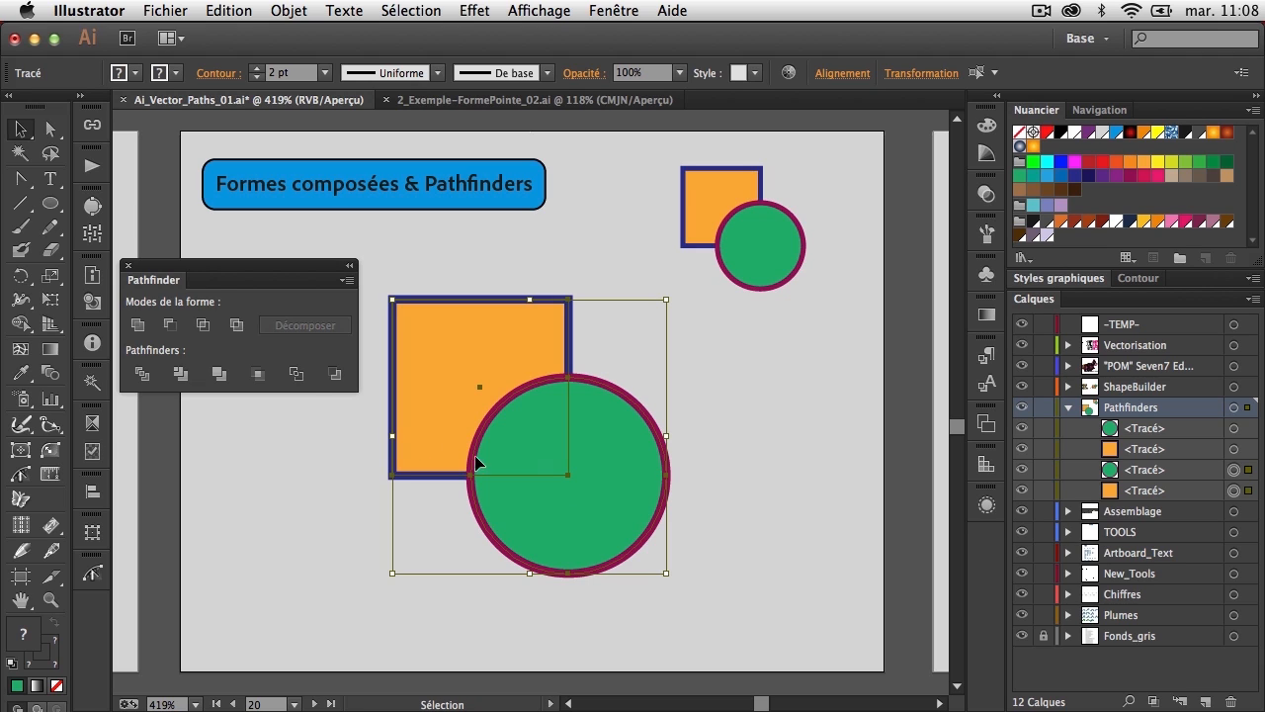
Subtract the circle from the square as an editable compound shape, and reorder its paths so the square cuts the circle
{"action": "left_click", "coordinate": [172, 328], "text": "alt"}
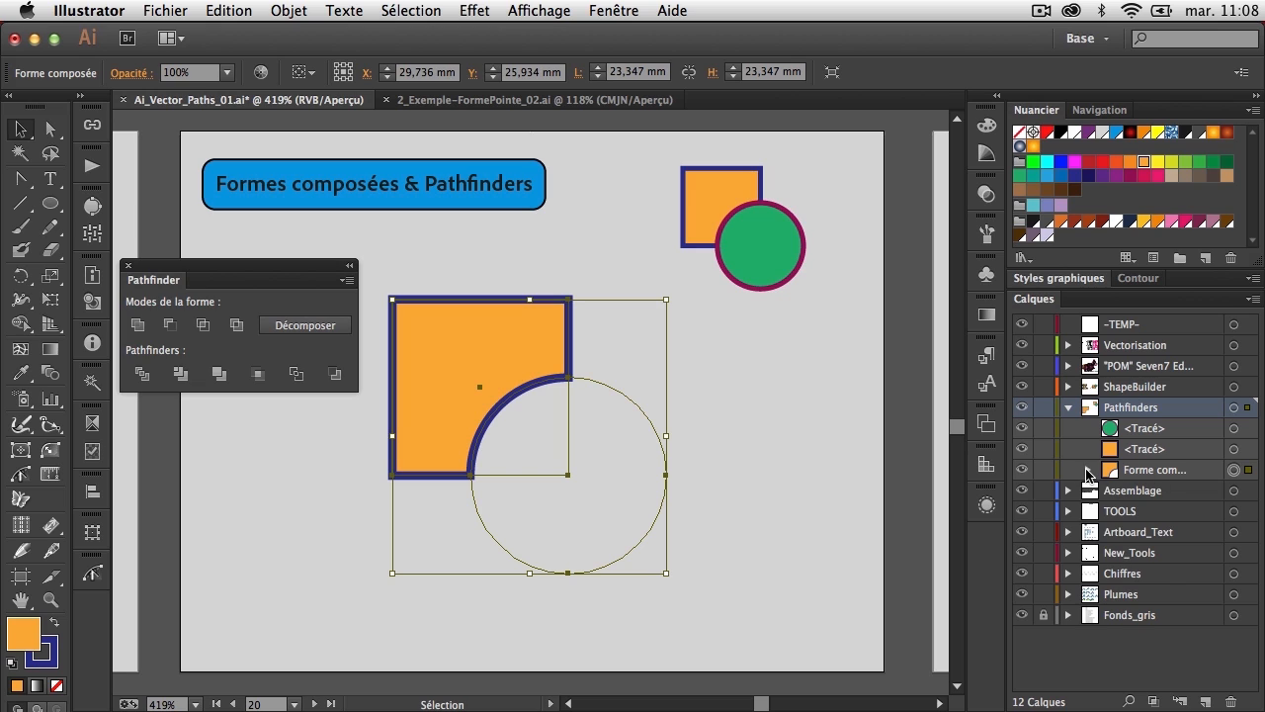
{"action": "left_click", "coordinate": [1087, 470]}
{"action": "mouse_move", "coordinate": [1164, 509]}
{"action": "left_mouse_down"}
{"action": "mouse_move", "coordinate": [1161, 486]}
{"action": "mouse_move", "coordinate": [1164, 496]}
{"action": "left_mouse_up"}
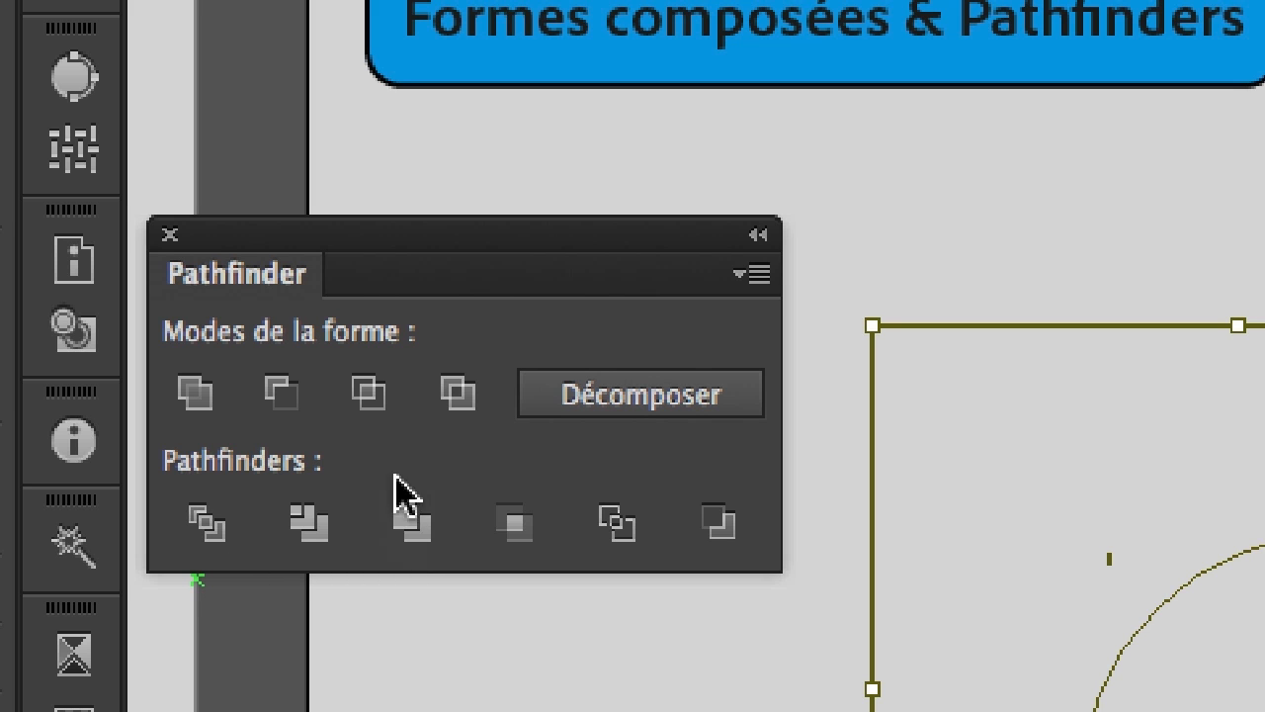
{"action": "left_click", "coordinate": [721, 524]}
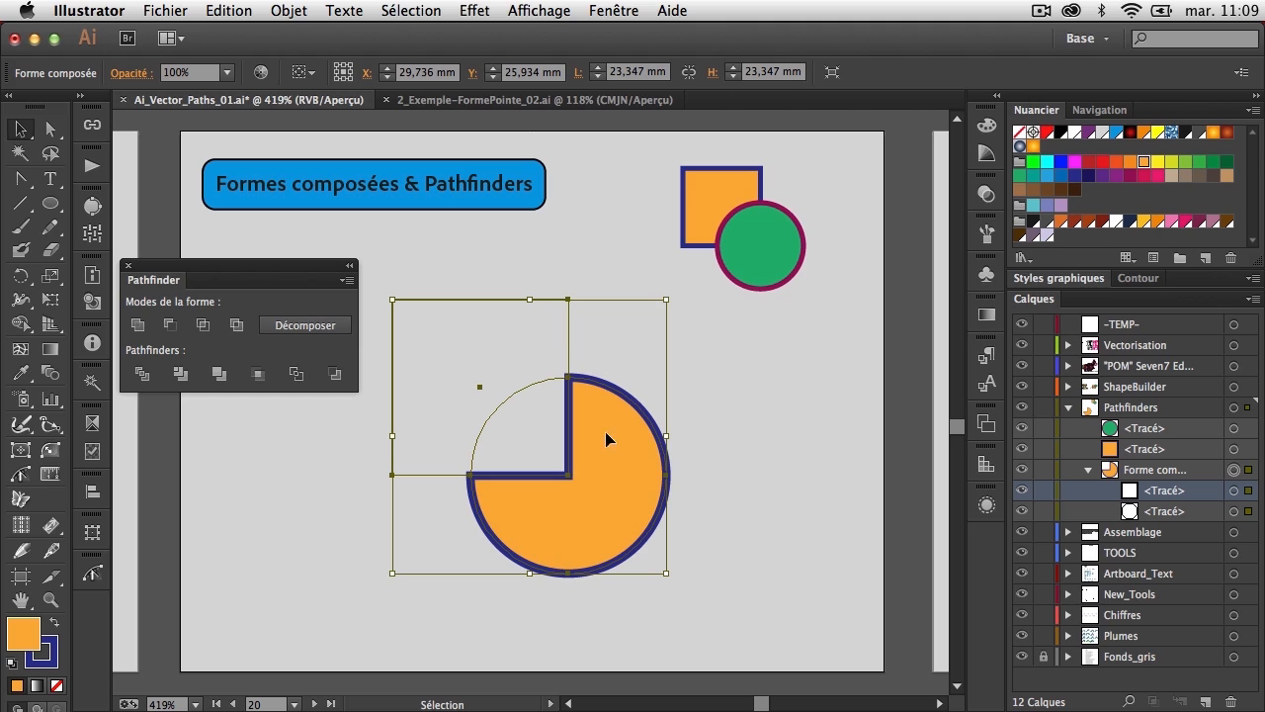
Toggle the compound shape's visibility off and on, select it, and expand it into a regular path
{"action": "left_click", "coordinate": [1087, 470]}
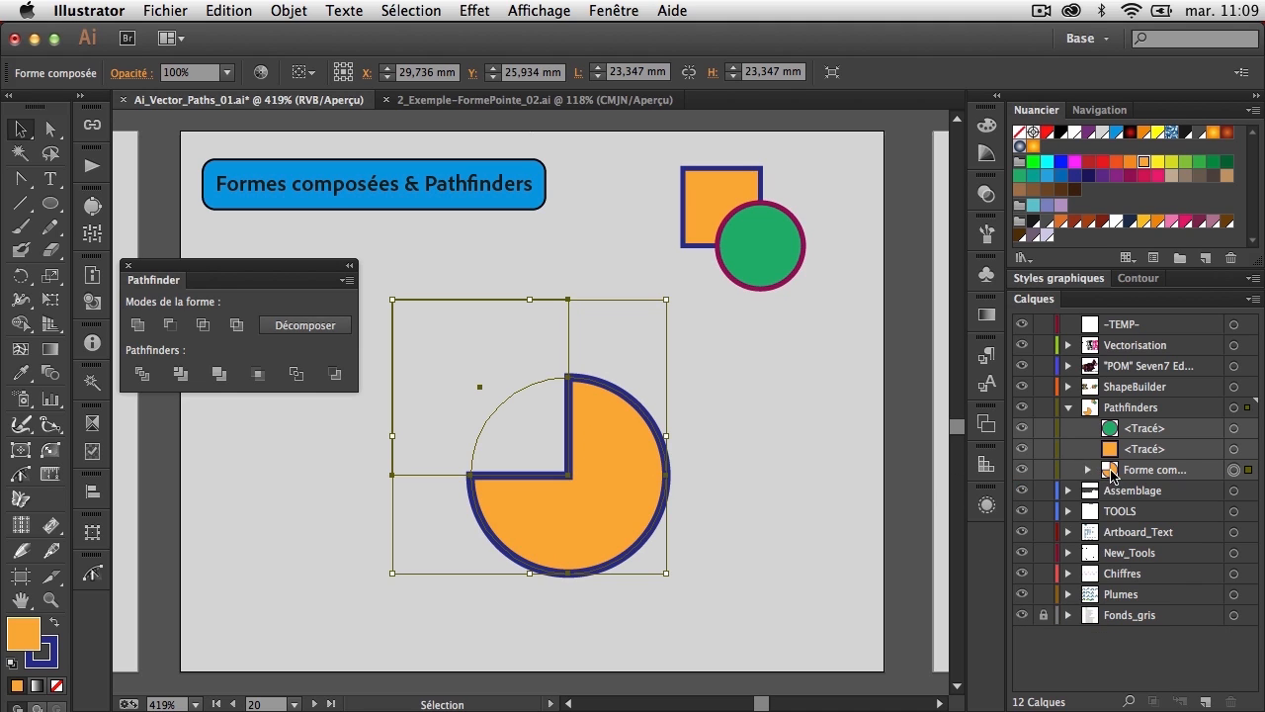
{"action": "left_click", "coordinate": [1025, 473]}
{"action": "left_click", "coordinate": [1024, 473]}
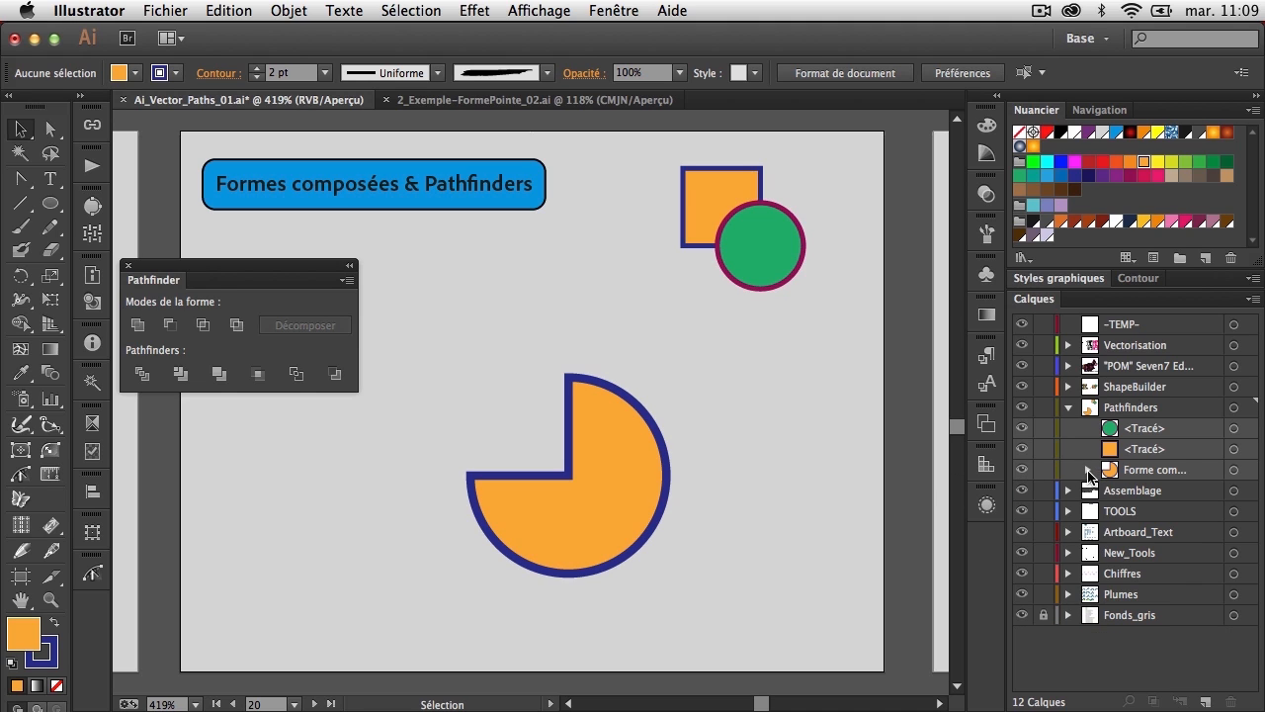
{"action": "left_click", "coordinate": [1087, 471]}
{"action": "left_click", "coordinate": [1249, 474]}
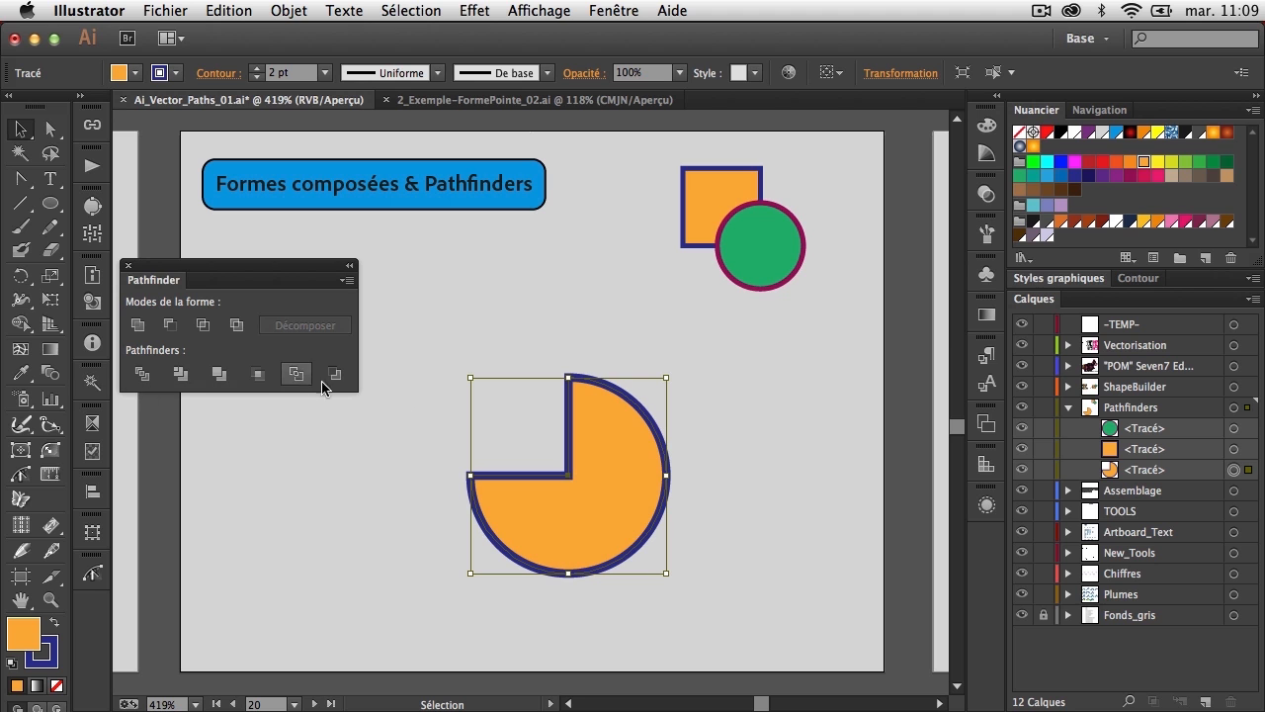
Undo the expansion and the compound shape to restore the separate square and circle, and deselect them
{"action": "key", "text": "ctrl+z"}
{"action": "key", "text": "Delete"}
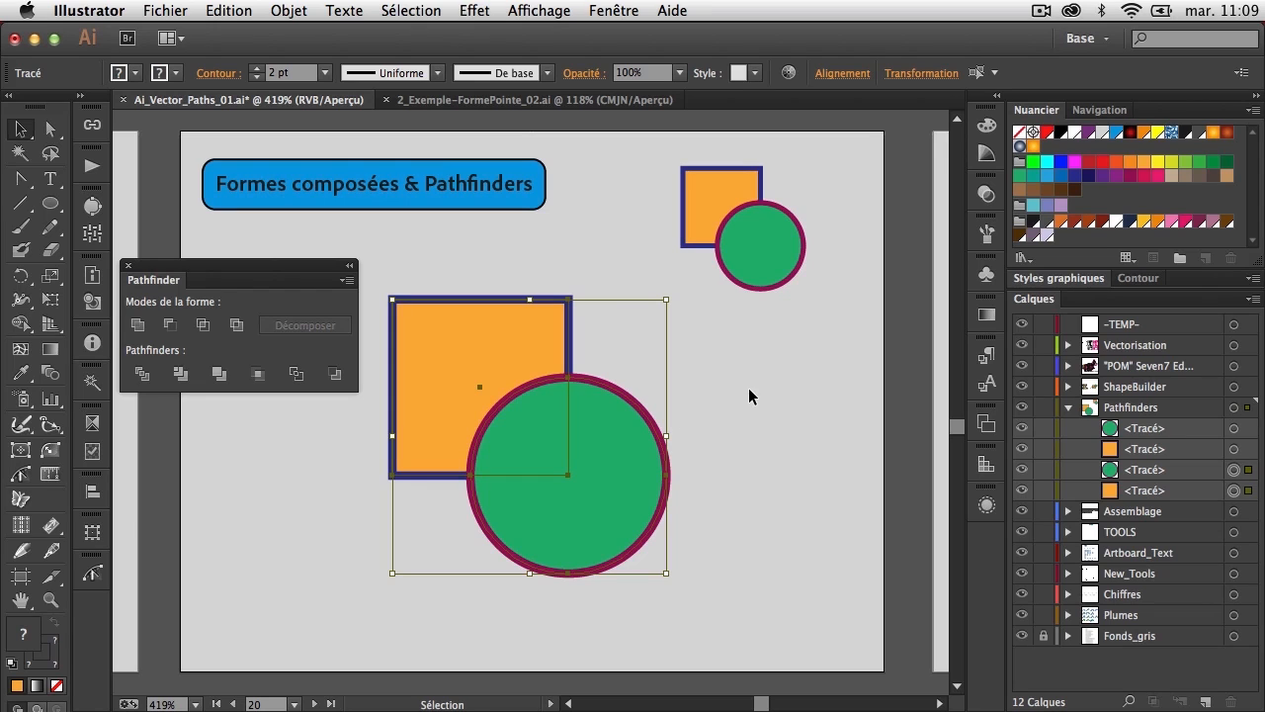
{"action": "left_click", "coordinate": [741, 390]}
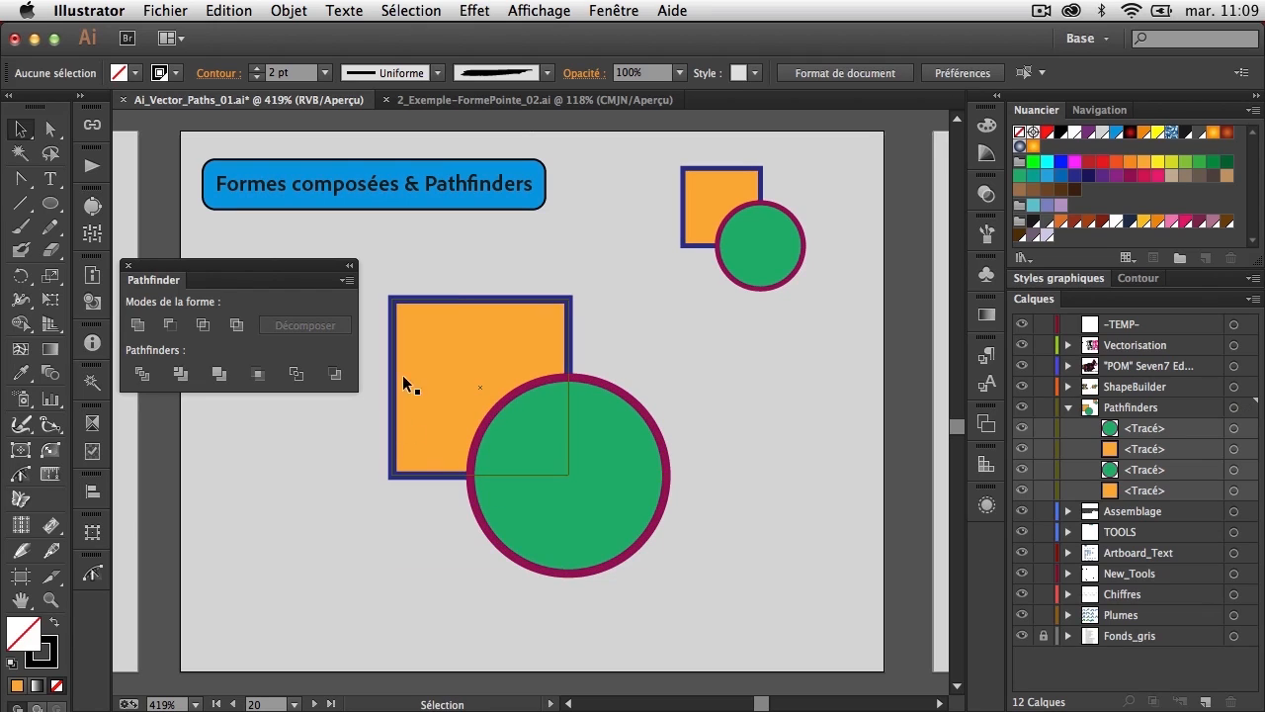
Apply the Divide pathfinder to the large square and circle and ungroup the resulting pieces
{"action": "left_click_drag", "start_coordinate": [480, 254], "coordinate": [608, 440]}
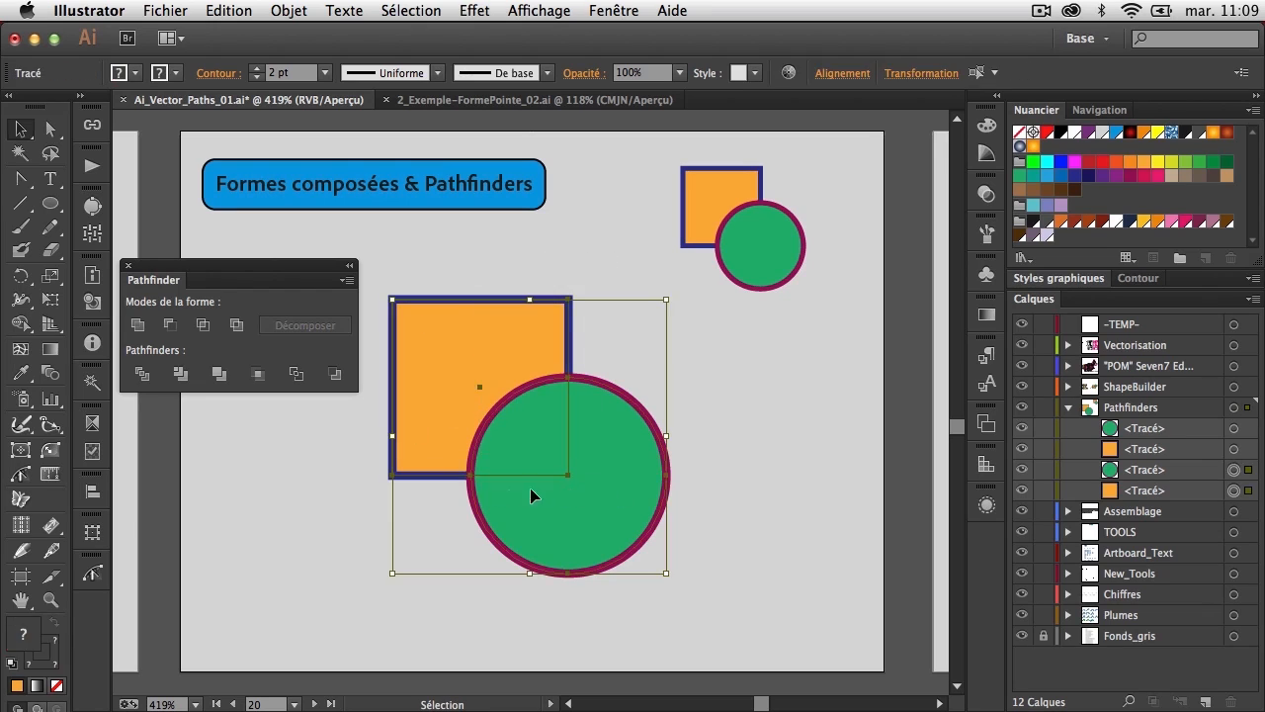
{"action": "left_click", "coordinate": [142, 374]}
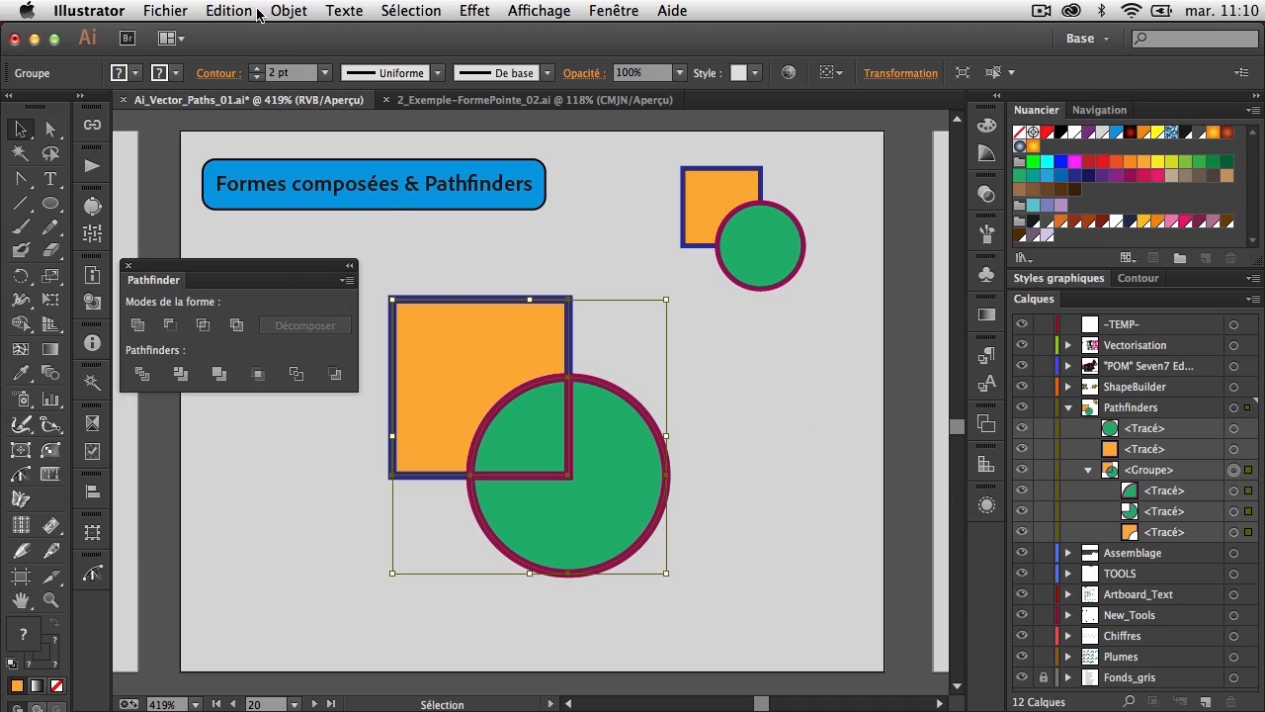
{"action": "left_click", "coordinate": [242, 11]}
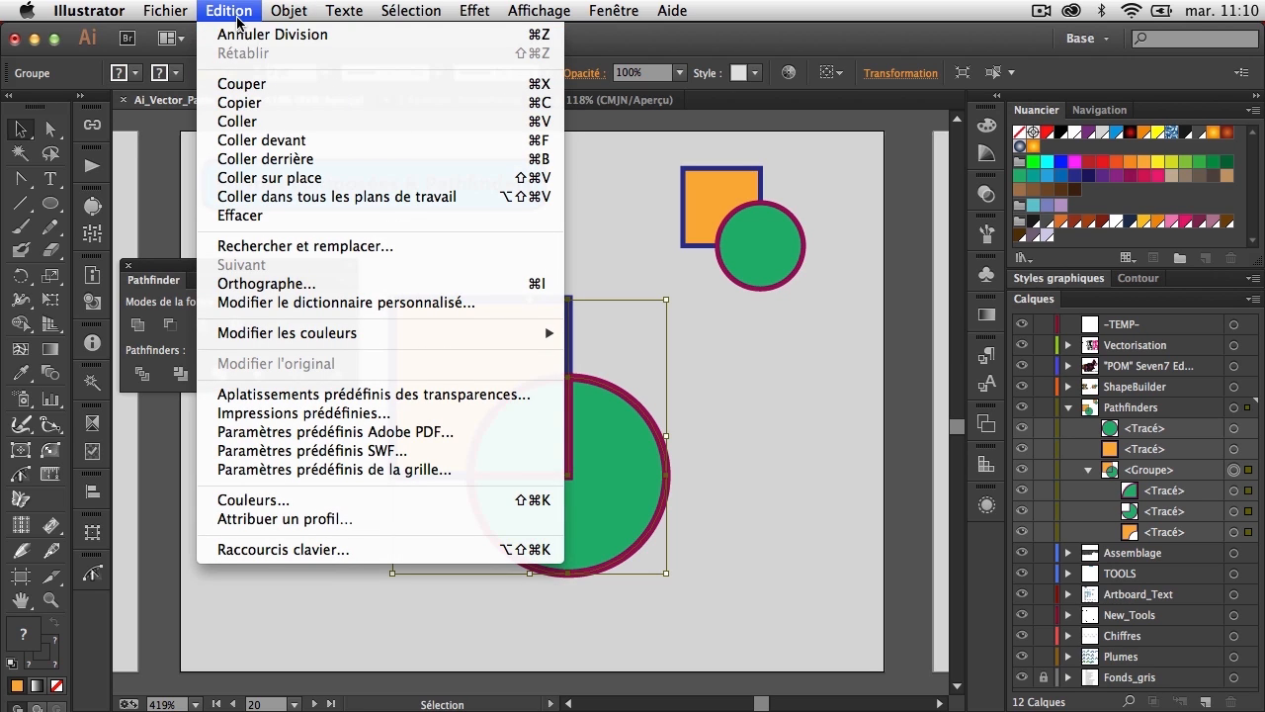
{"action": "mouse_move", "coordinate": [289, 11]}
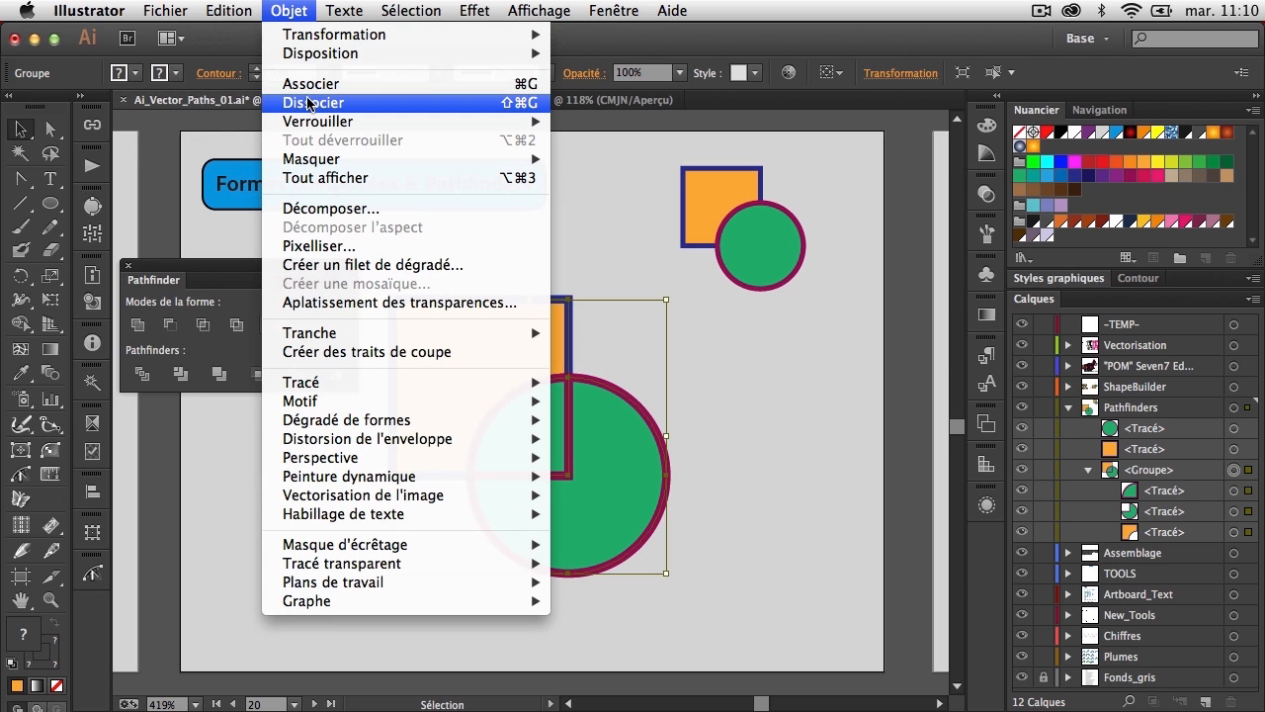
{"action": "left_click", "coordinate": [365, 103]}
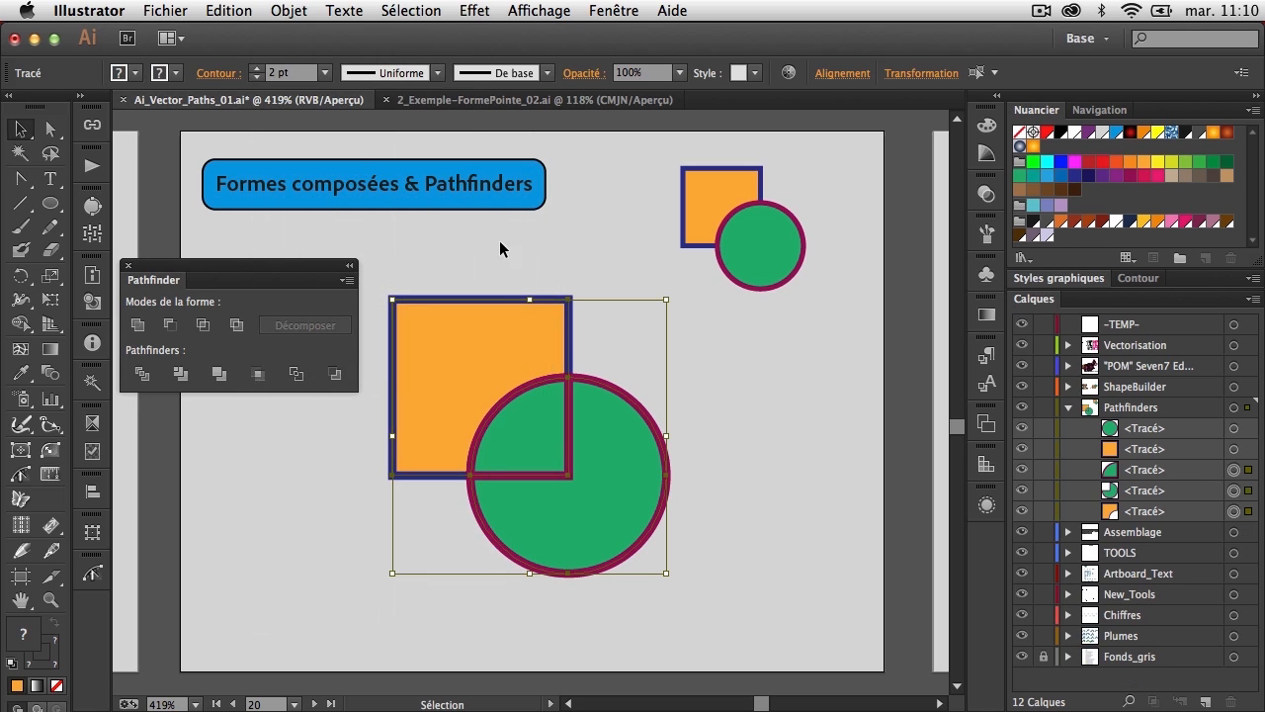
Move the two green pieces apart from the orange one, and delete all three divided pieces
{"action": "left_click", "coordinate": [732, 452]}
{"action": "left_click_drag", "start_coordinate": [619, 500], "coordinate": [653, 525]}
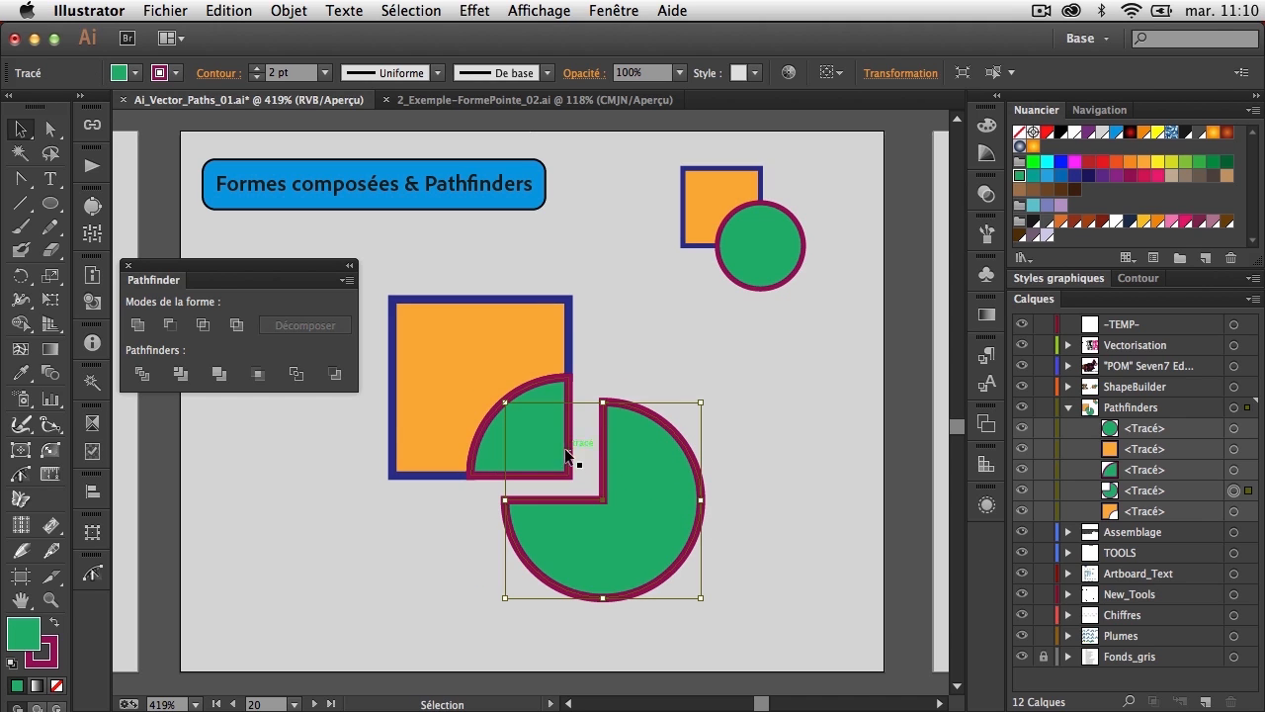
{"action": "left_click_drag", "start_coordinate": [528, 457], "coordinate": [439, 538]}
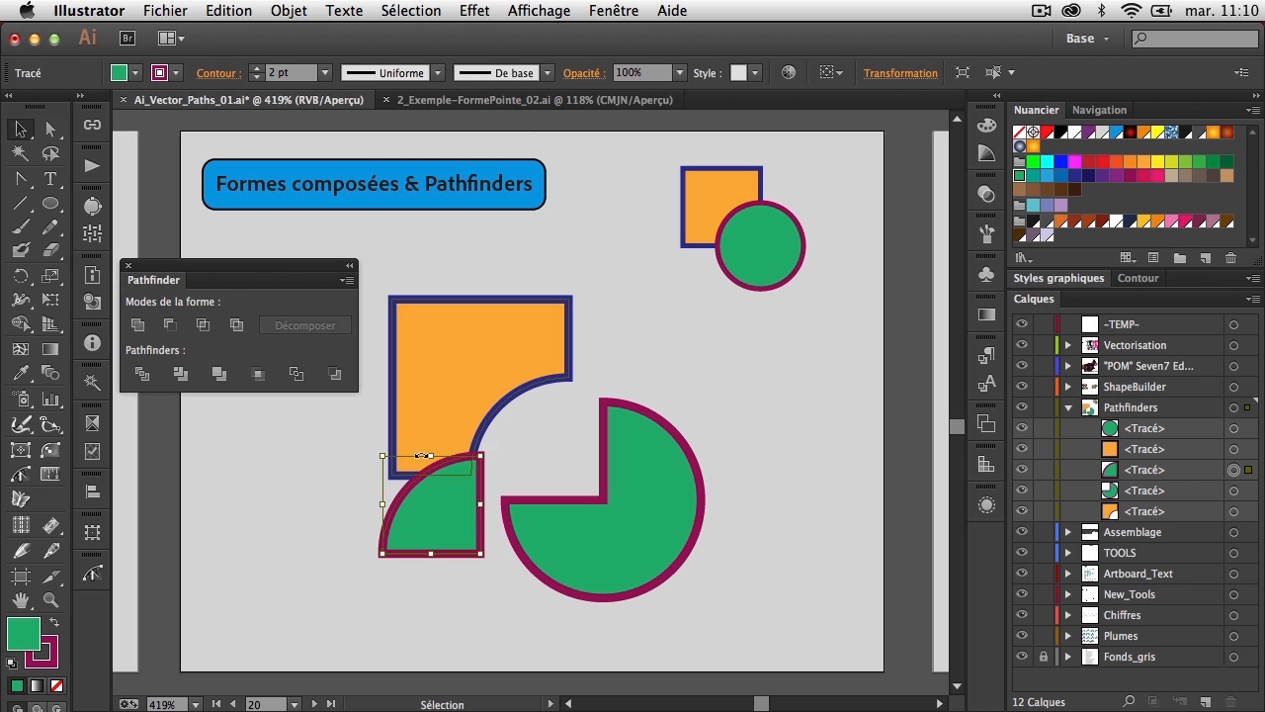
{"action": "left_click_drag", "start_coordinate": [701, 342], "coordinate": [465, 531]}
{"action": "key", "text": "Delete"}
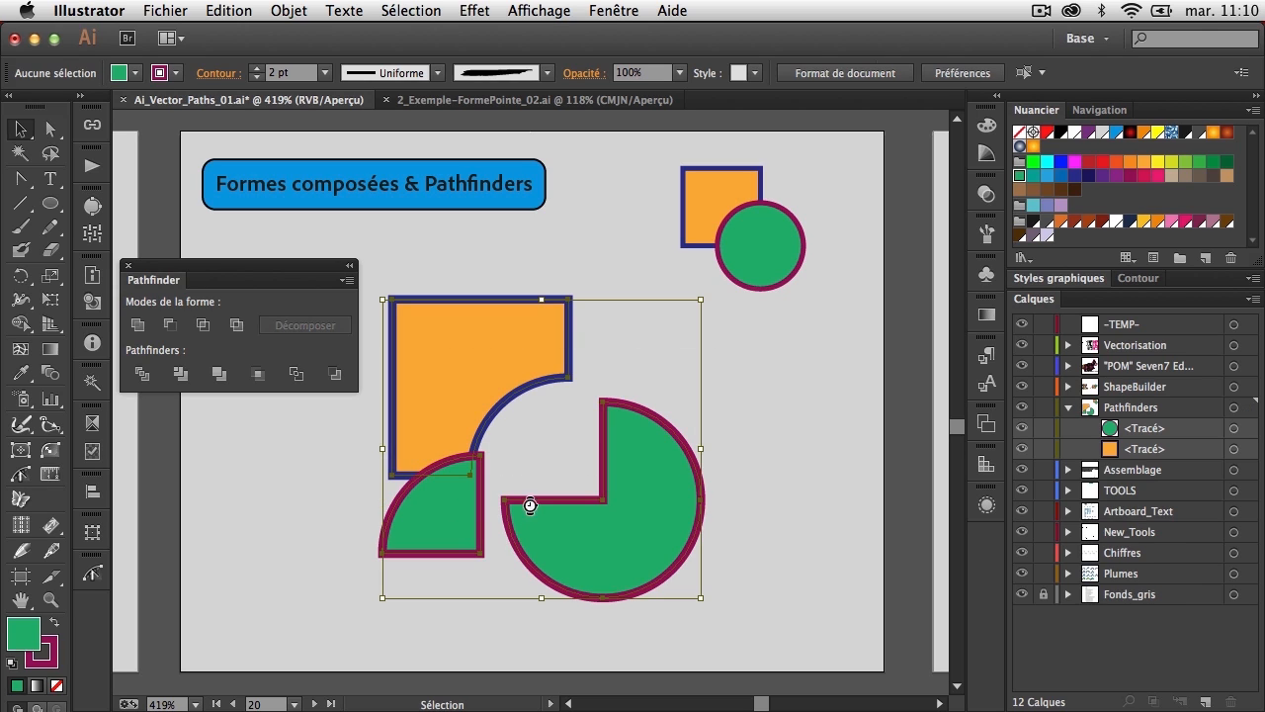
Paste the original square and circle in front, apply the Merge pathfinder, and list the merged group's paths
{"action": "key", "text": "super+f"}
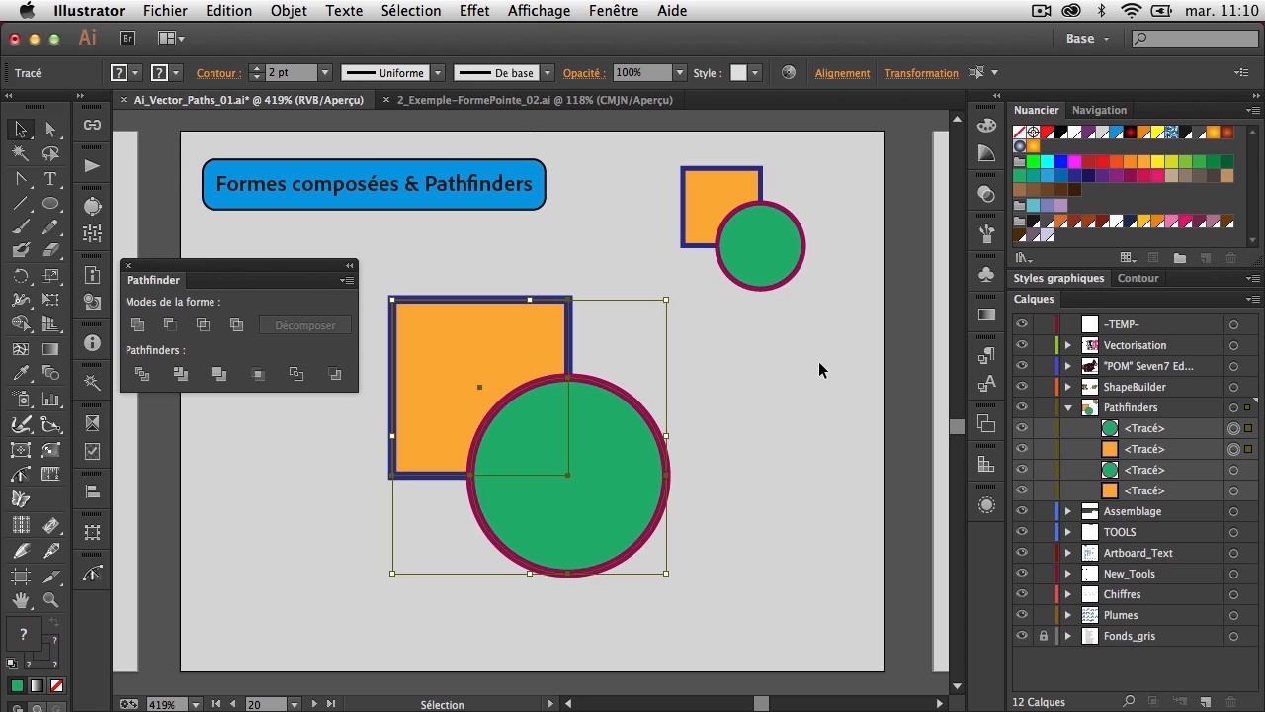
{"action": "left_click", "coordinate": [219, 373]}
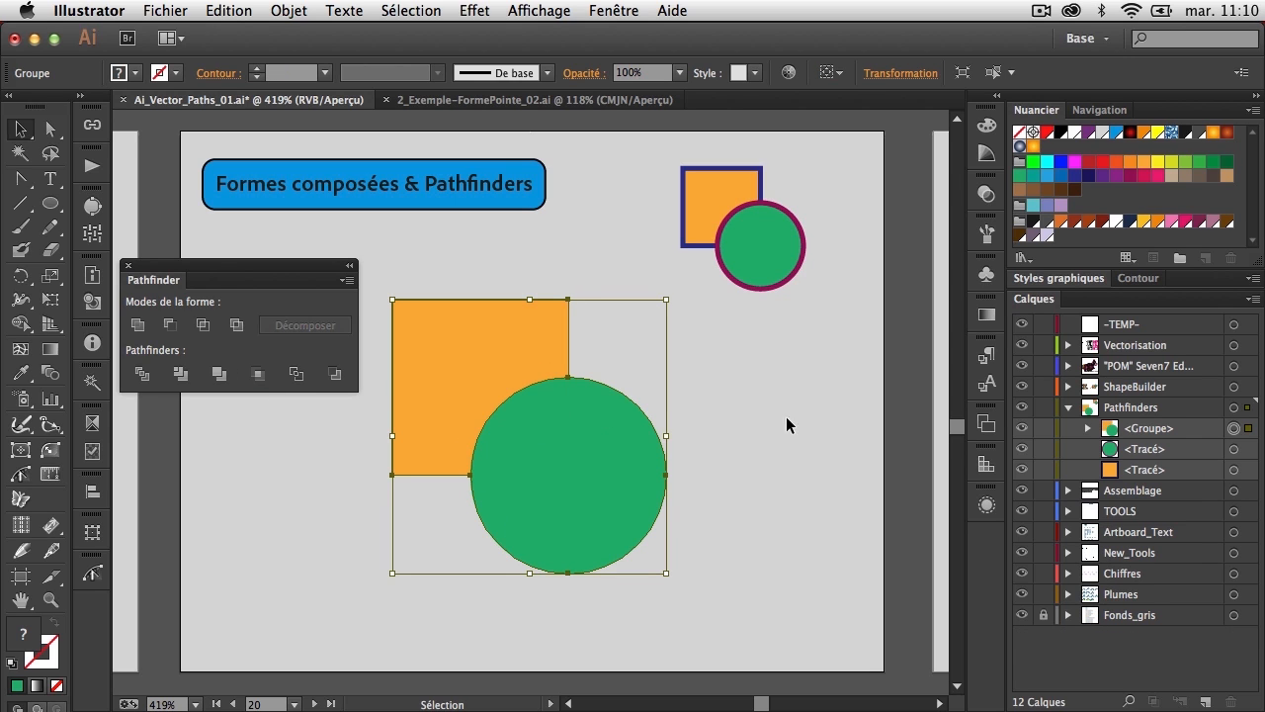
{"action": "left_click", "coordinate": [1097, 428]}
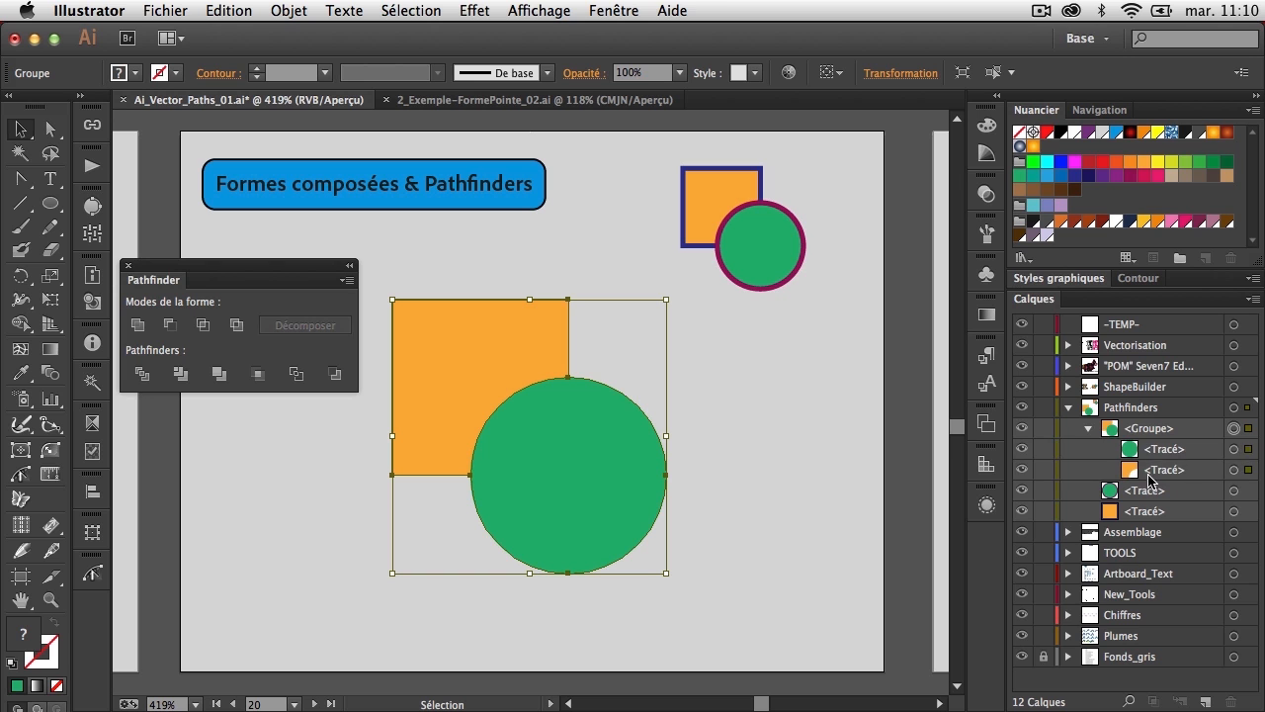
Select the merged group's notched orange path by itself and move it up and left, away from the green circle
{"action": "left_click", "coordinate": [1234, 470]}
{"action": "left_click_drag", "start_coordinate": [425, 390], "coordinate": [408, 363]}
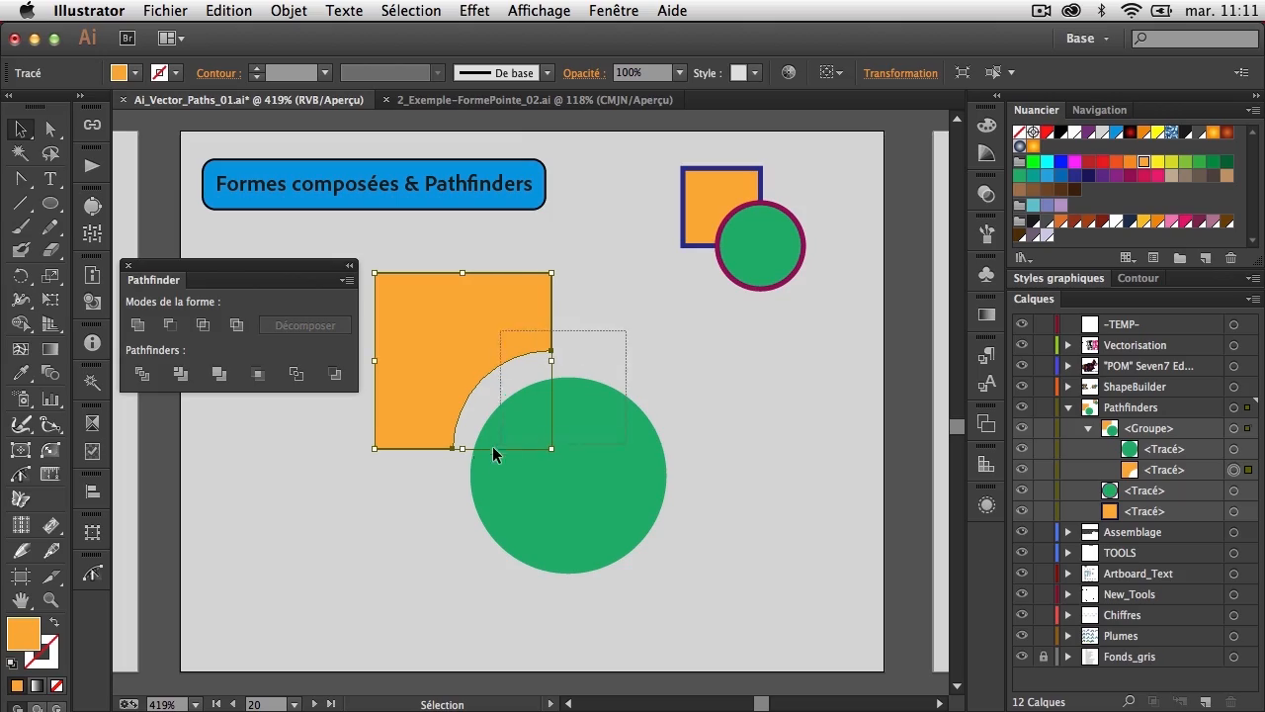
{"action": "left_click", "coordinate": [493, 446]}
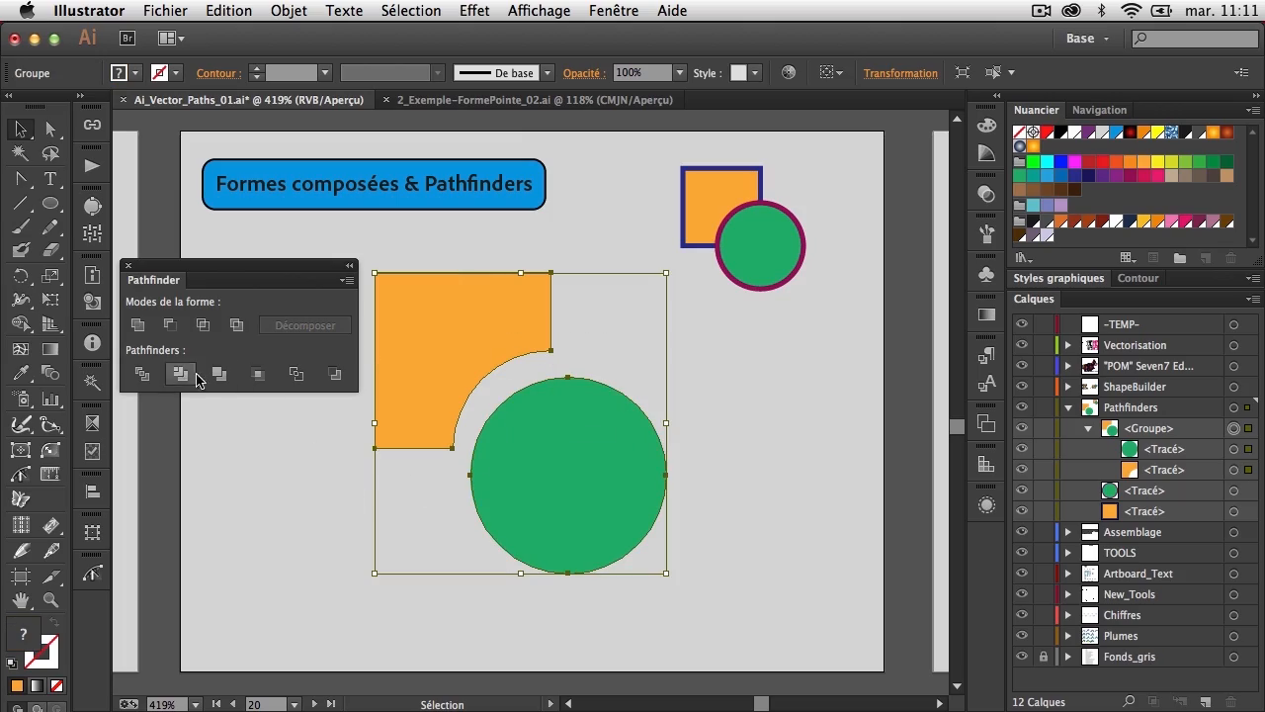
Ungroup the merged orange and green pieces and move both of them down and to the right
{"action": "left_click", "coordinate": [786, 416]}
{"action": "left_click", "coordinate": [583, 449]}
{"action": "left_click_drag", "start_coordinate": [584, 463], "coordinate": [618, 488]}
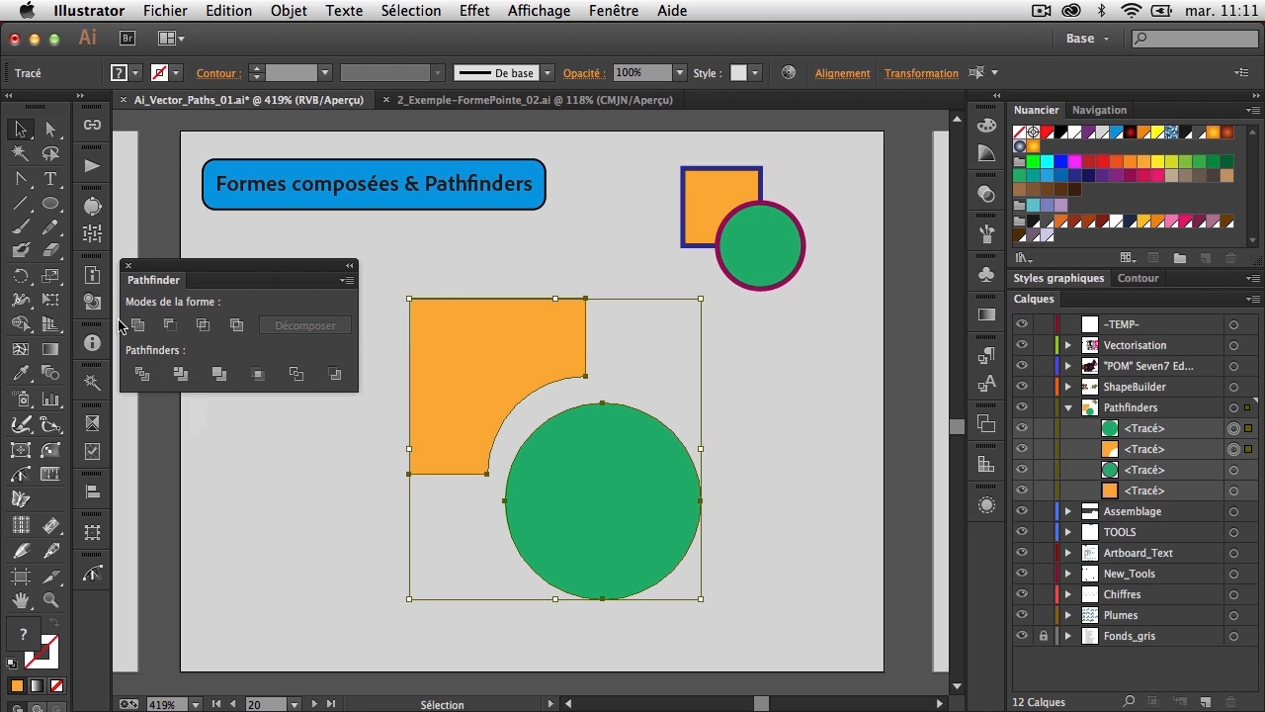
Close the Pathfinder controls, go to artboard 21, "Outil Concepteur de forme", and toggle the transparency grid on and back off
{"action": "left_click", "coordinate": [126, 267]}
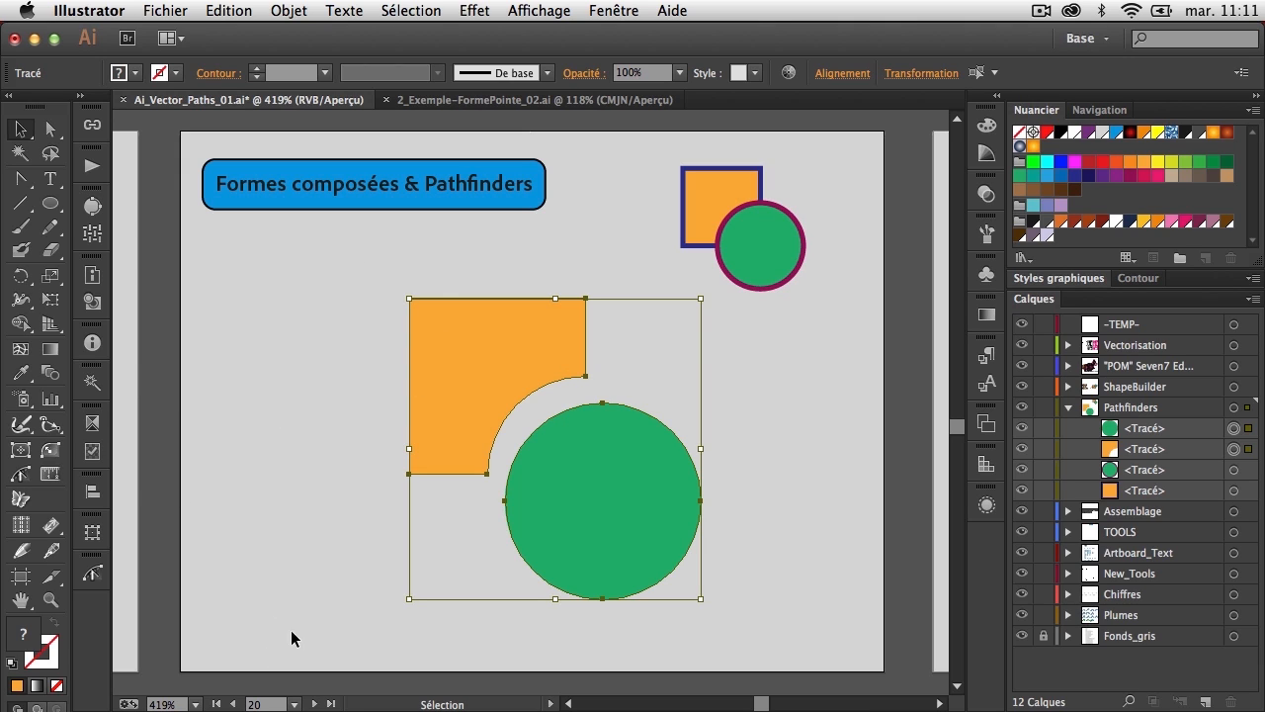
{"action": "left_click", "coordinate": [315, 704]}
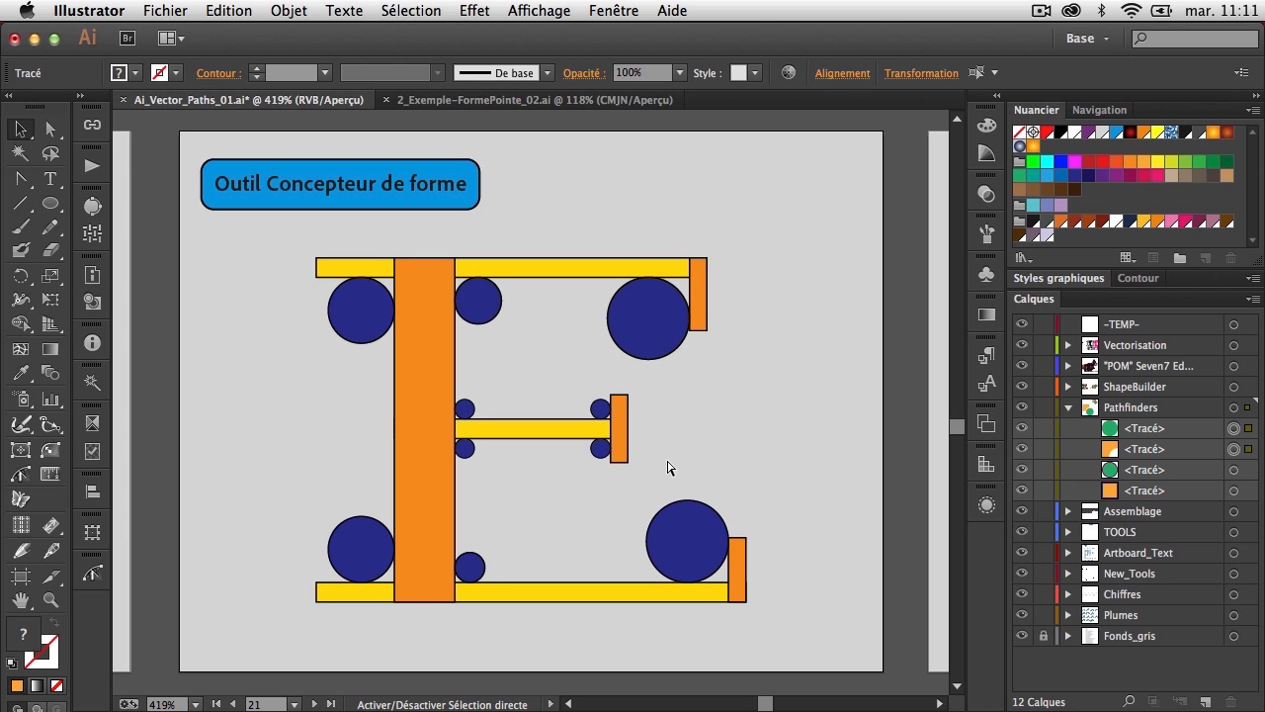
{"action": "key", "text": "super+shift+d"}
{"action": "key", "text": "super+shift+d"}
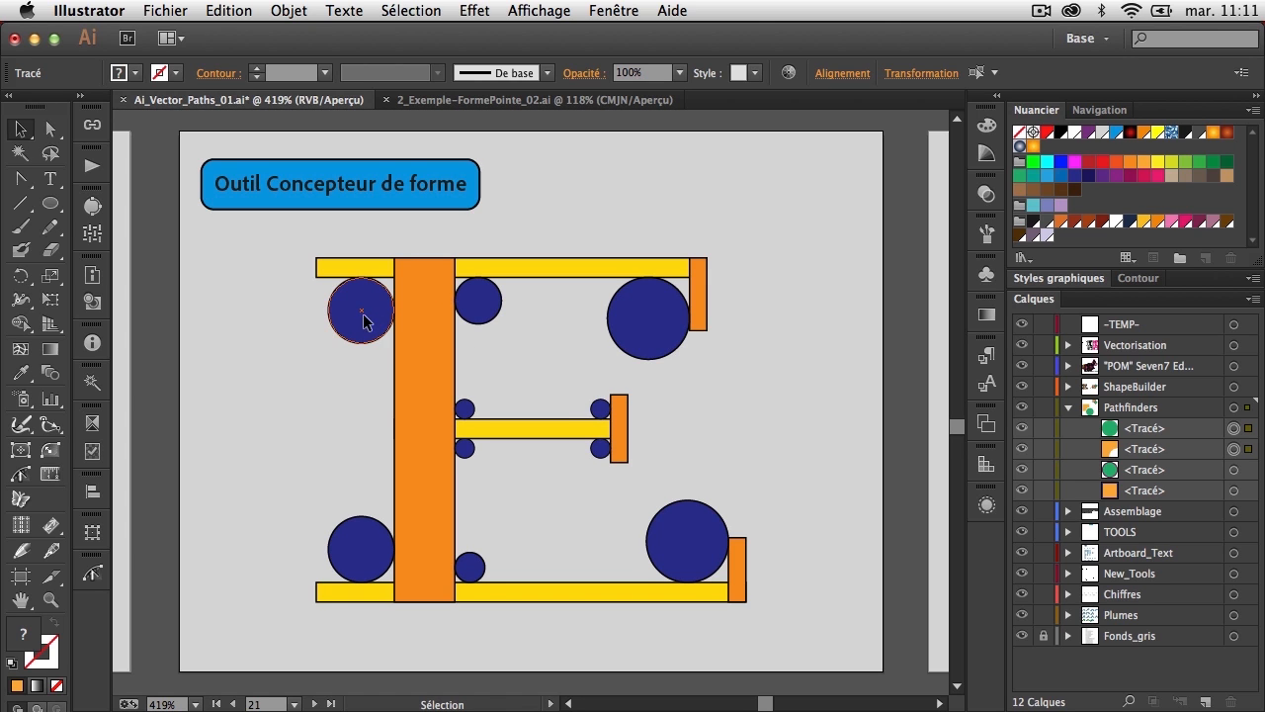
Move the three large upper blue circles away from the bars, and undo the moves
{"action": "left_click_drag", "start_coordinate": [363, 311], "coordinate": [334, 333]}
{"action": "left_click_drag", "start_coordinate": [493, 303], "coordinate": [513, 331]}
{"action": "left_click", "coordinate": [642, 330]}
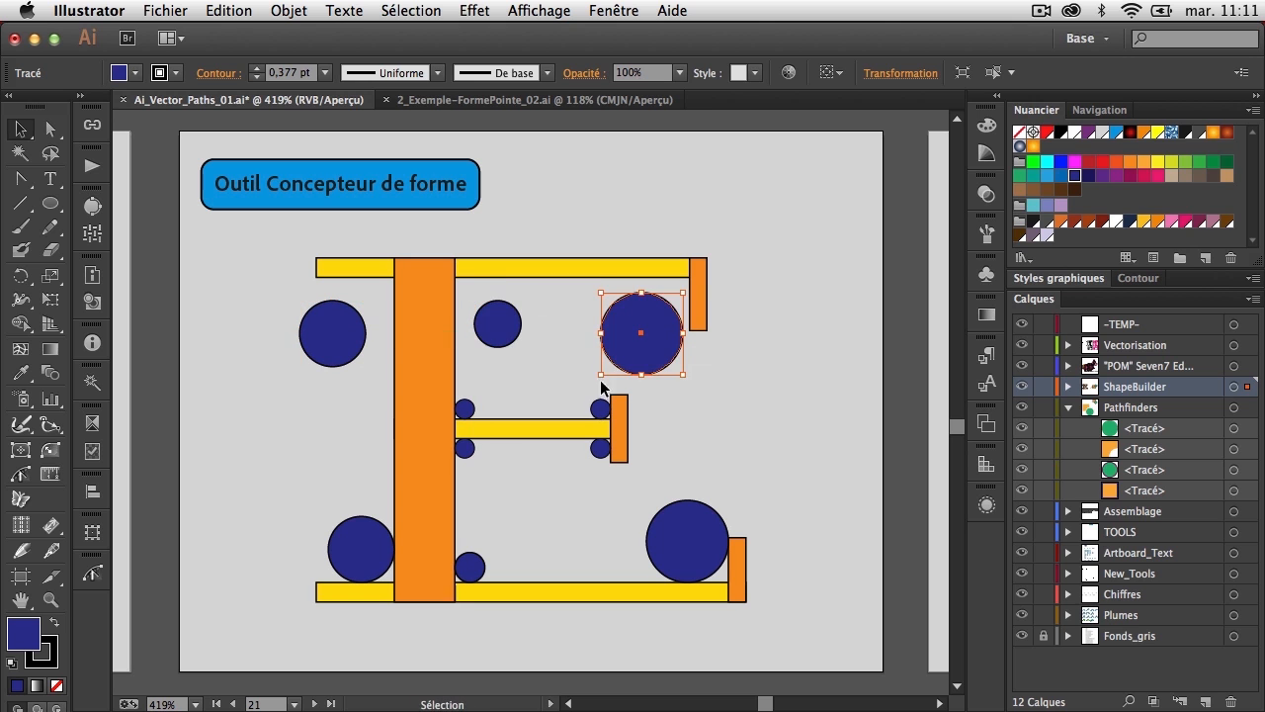
{"action": "key", "text": "super+z"}
{"action": "key", "text": "super+z"}
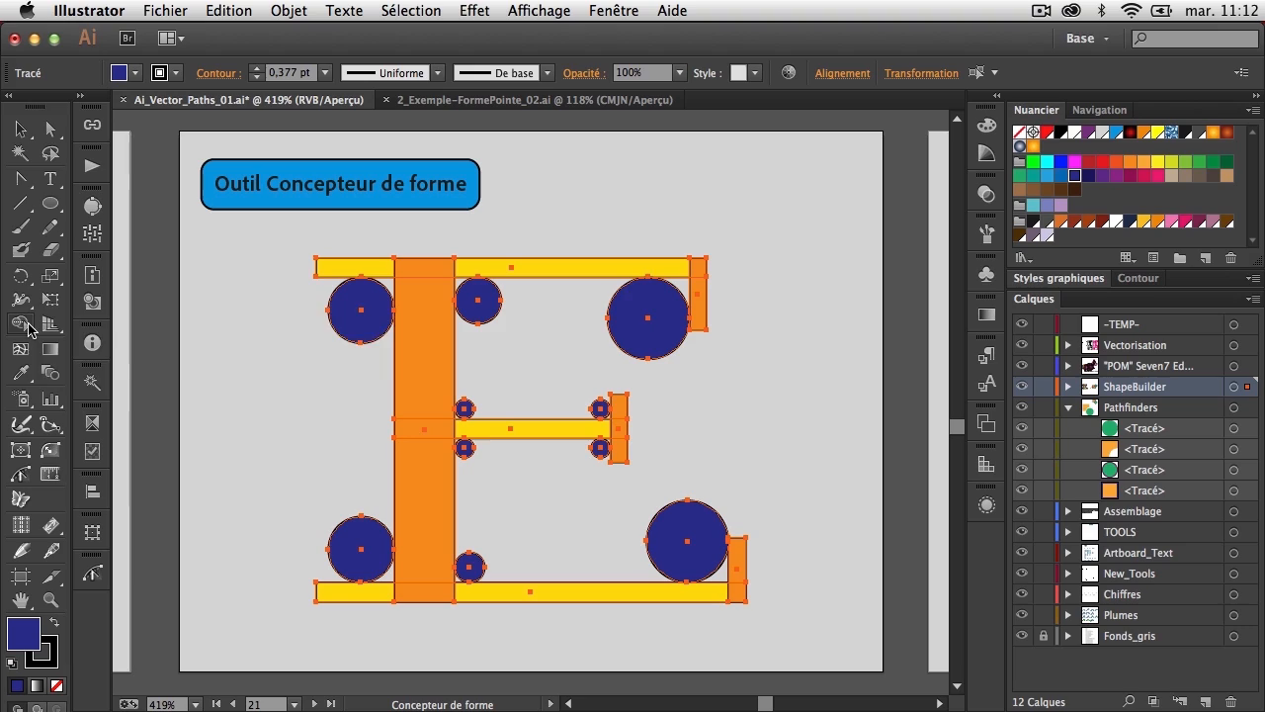
Activate the Shape Builder tool for the selected letter shapes and open its options beside the artwork
{"action": "left_click", "coordinate": [24, 325]}
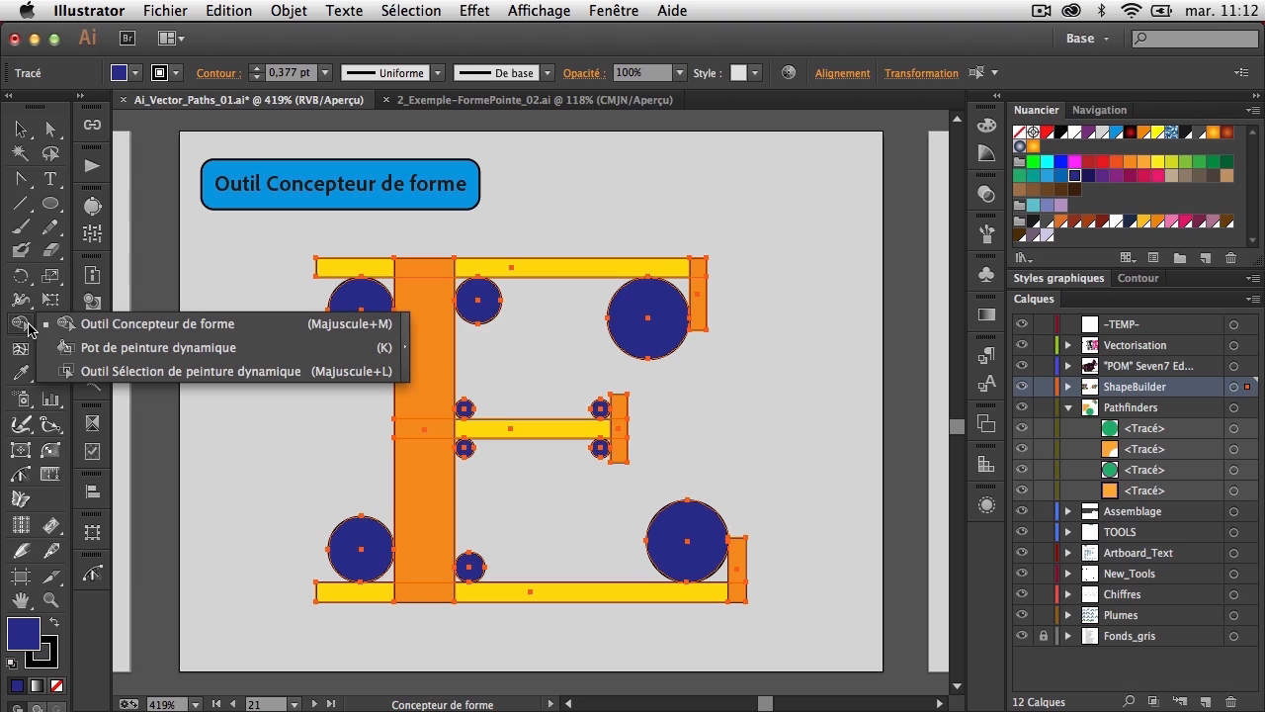
{"action": "left_click", "coordinate": [121, 330]}
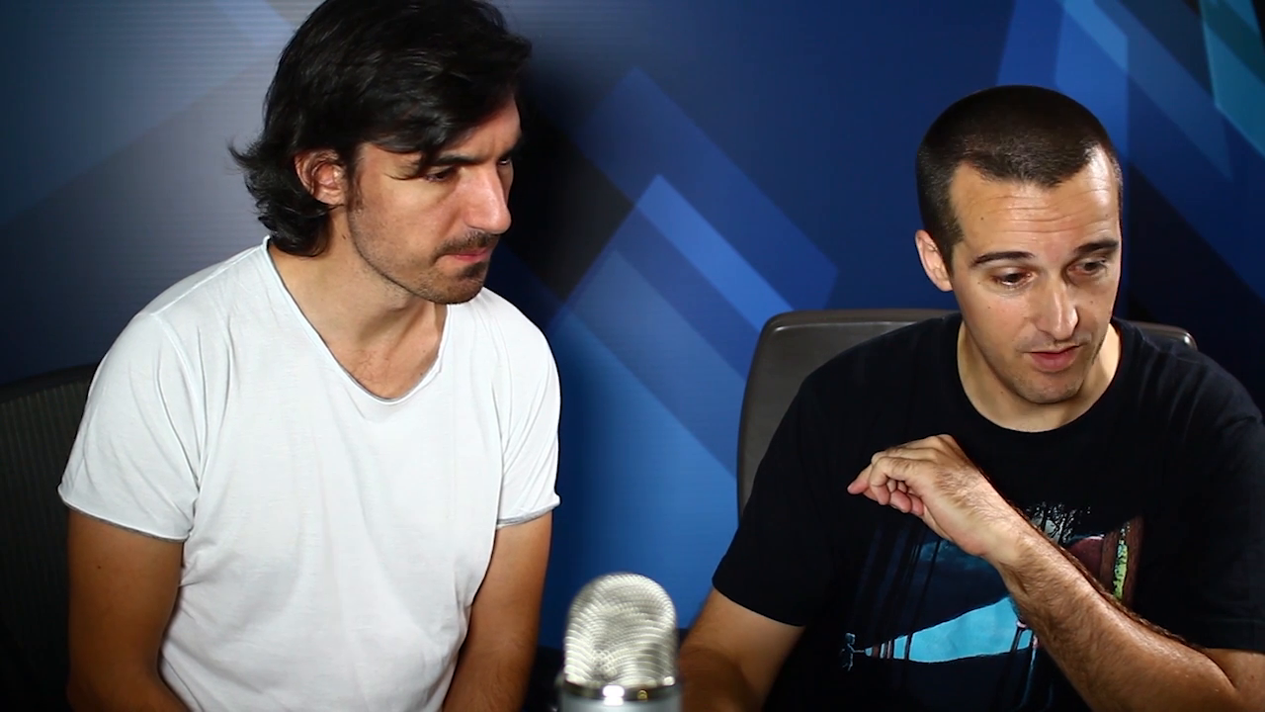
{"action": "double_click", "coordinate": [22, 323]}
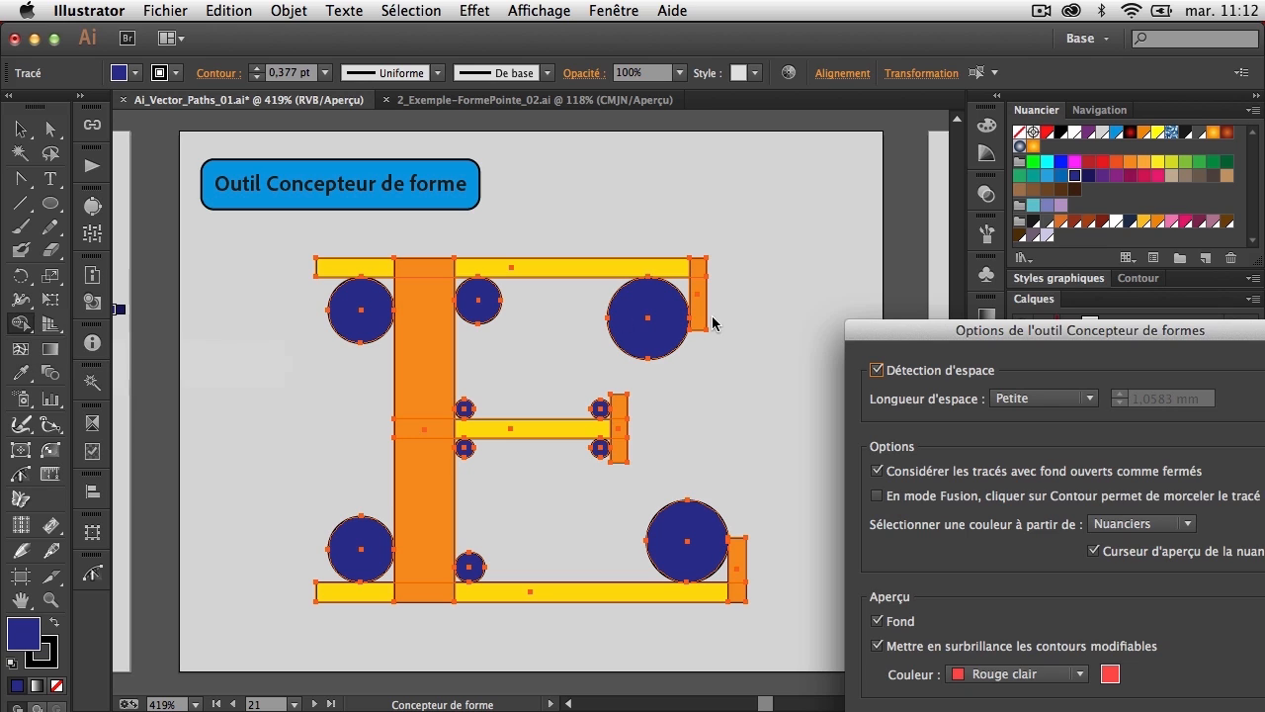
{"action": "left_click_drag", "start_coordinate": [881, 327], "coordinate": [595, 128]}
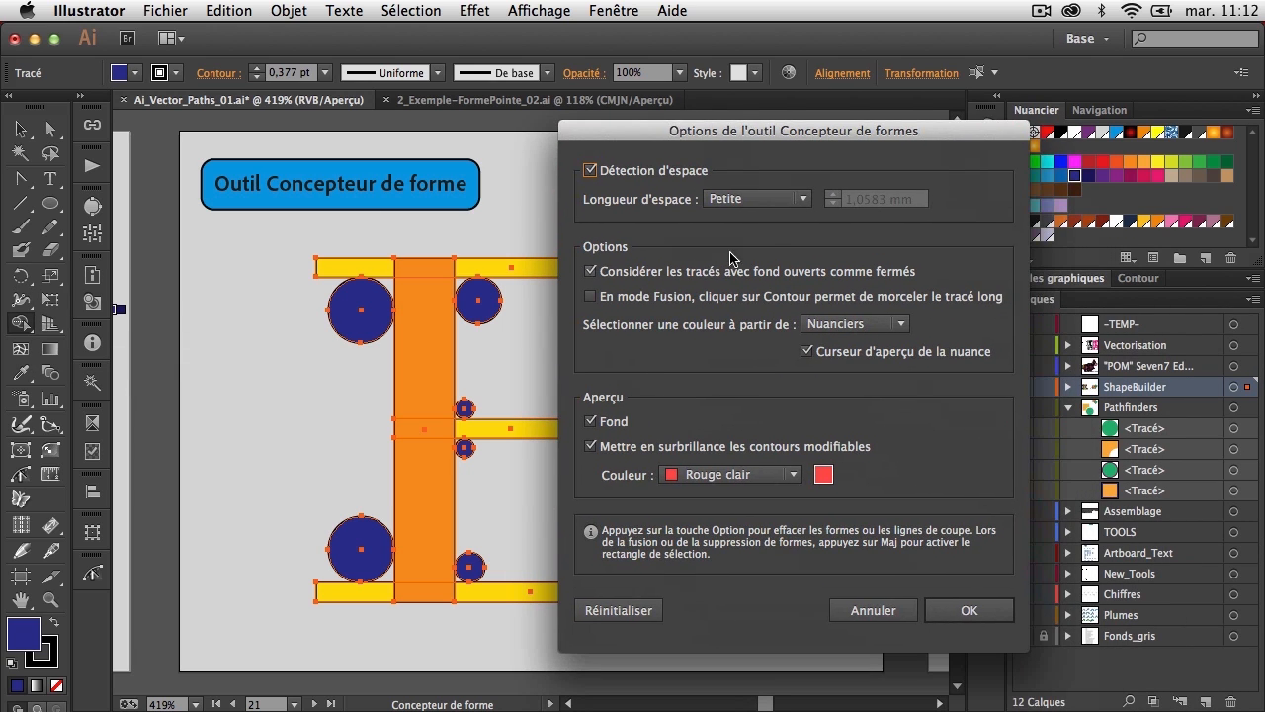
Examine the swatch-preview cursor and gap length options, and accept the Shape Builder options with the small gap length
{"action": "left_click", "coordinate": [807, 353]}
{"action": "left_click", "coordinate": [807, 353]}
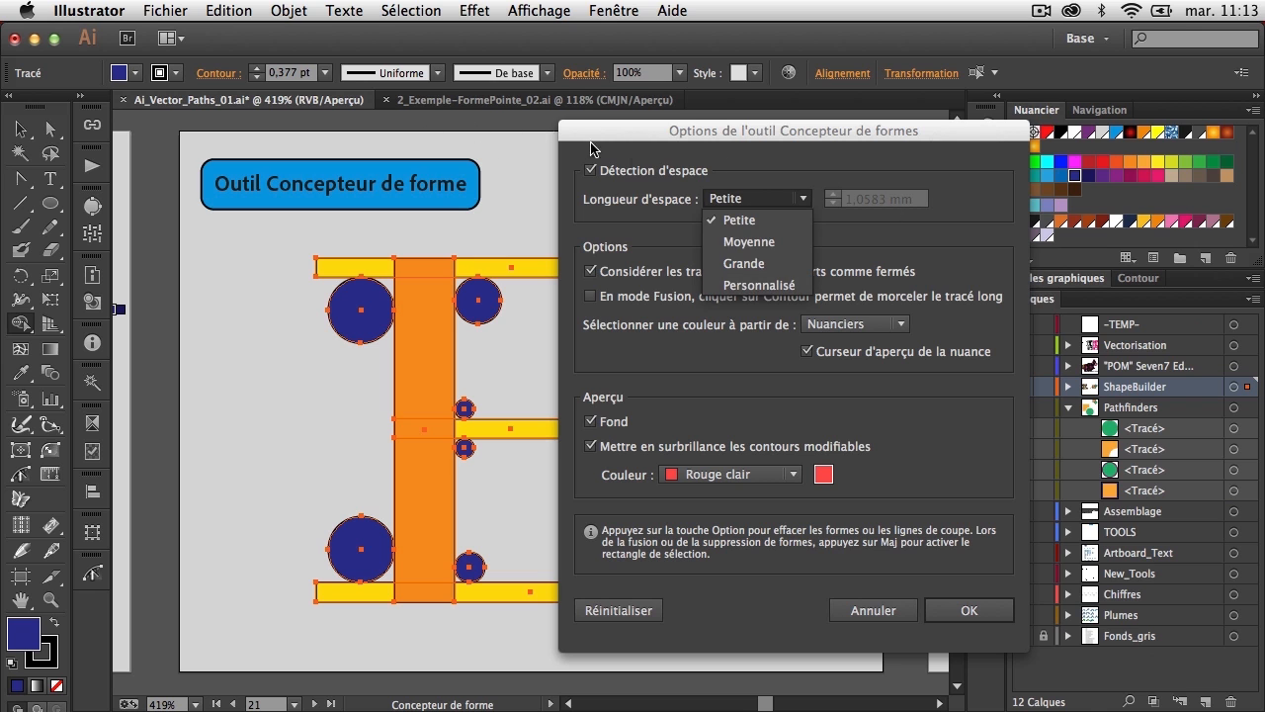
{"action": "left_click", "coordinate": [856, 213]}
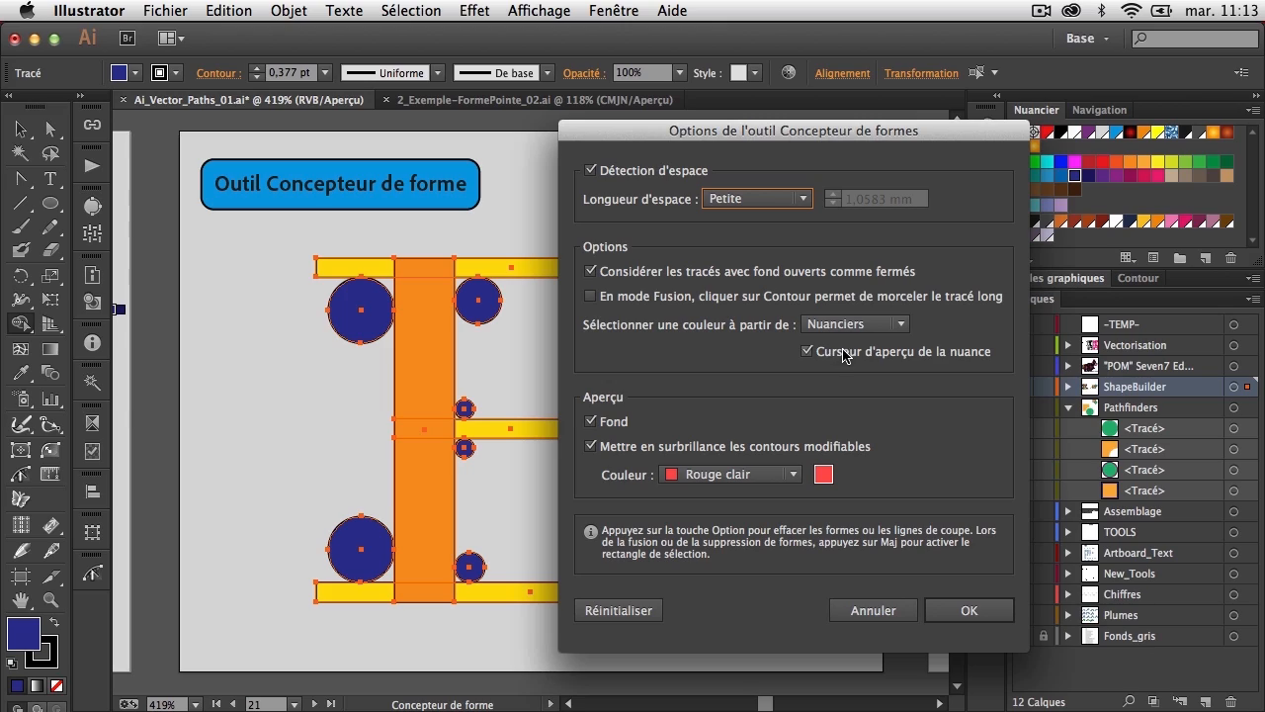
{"action": "left_click", "coordinate": [960, 607]}
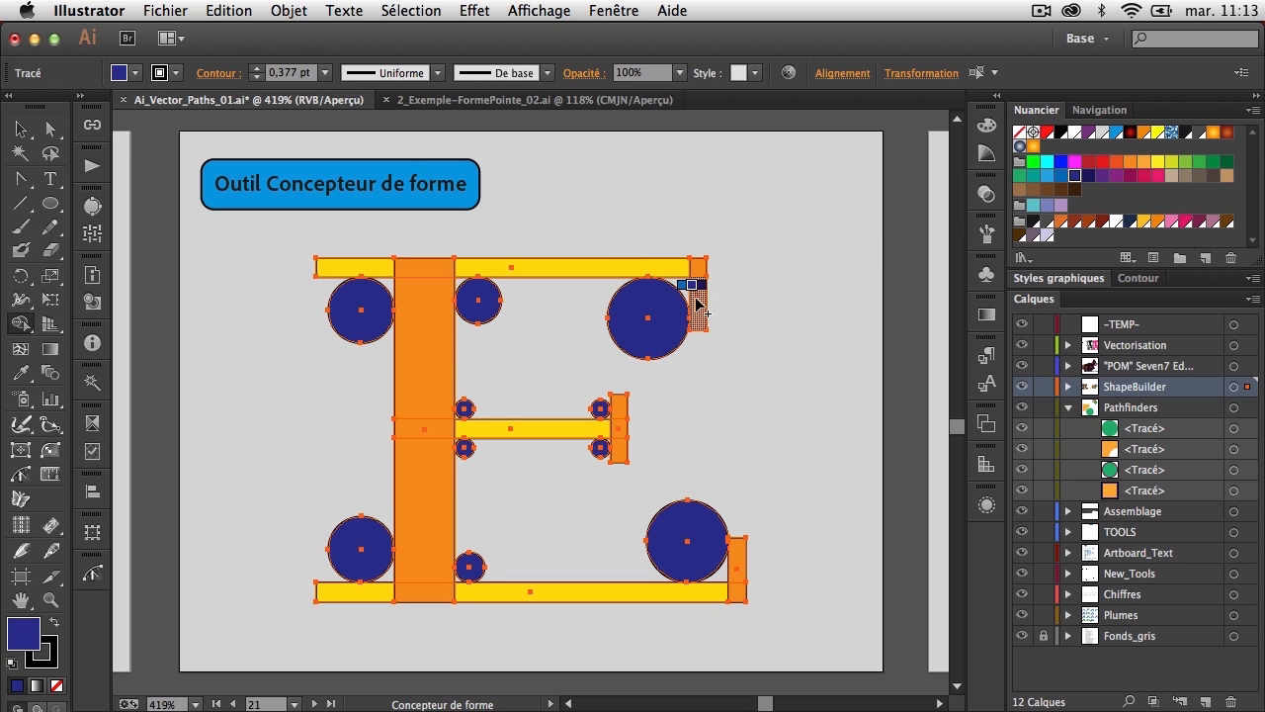
Cycle through the swatches with the Shape Builder cursor and choose bright green as the fill
{"action": "key", "text": "Right"}
{"action": "key", "text": "Right"}
{"action": "key", "text": "Right"}
{"action": "key", "text": "Right"}
{"action": "key", "text": "Right"}
{"action": "key", "text": "Right"}
{"action": "key", "text": "Right"}
{"action": "key", "text": "Right"}
{"action": "key", "text": "Right"}
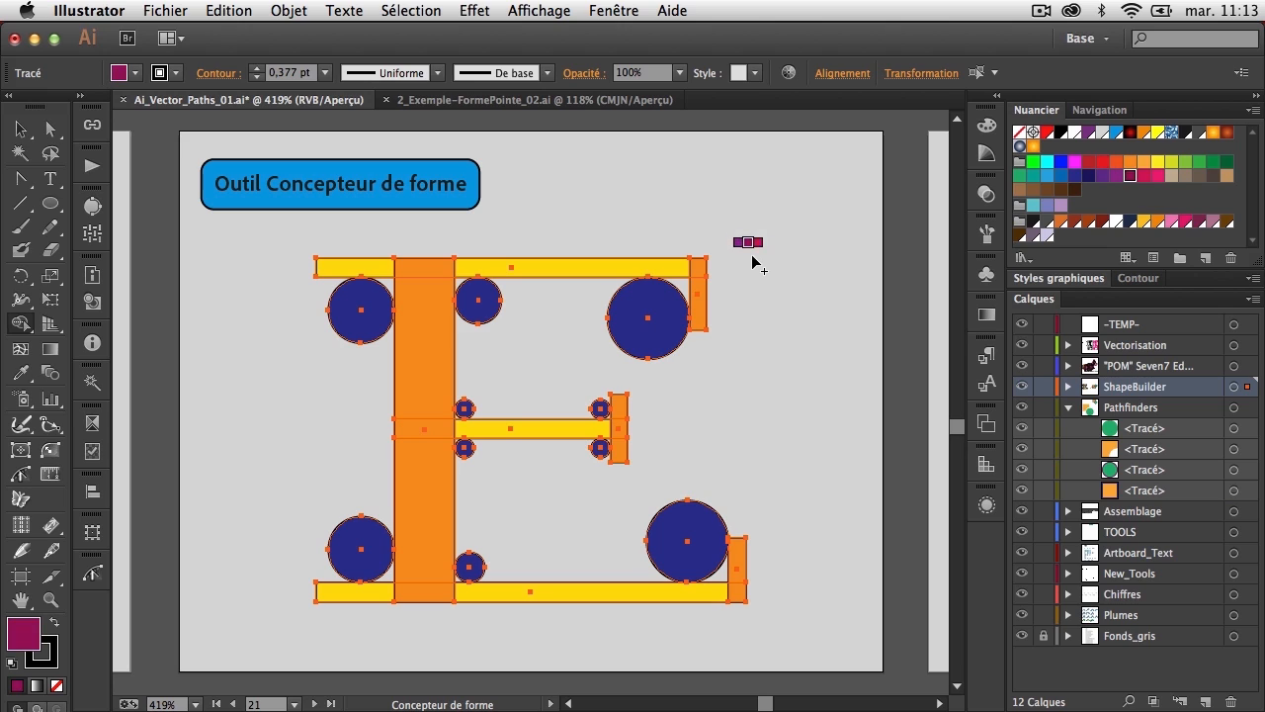
{"action": "key", "text": "Right"}
{"action": "key", "text": "Right"}
{"action": "key", "text": "Right"}
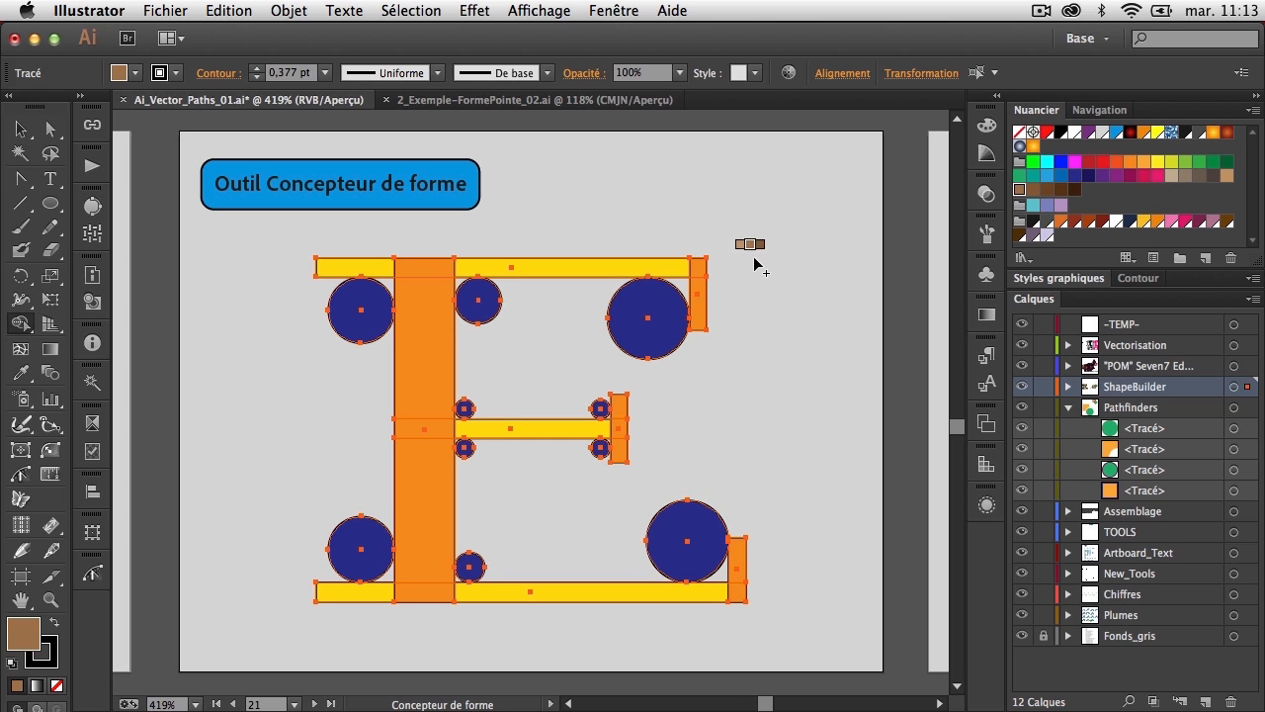
{"action": "key", "text": "Right"}
{"action": "key", "text": "Right"}
{"action": "key", "text": "Right"}
{"action": "key", "text": "Right"}
{"action": "key", "text": "Right"}
{"action": "key", "text": "Right"}
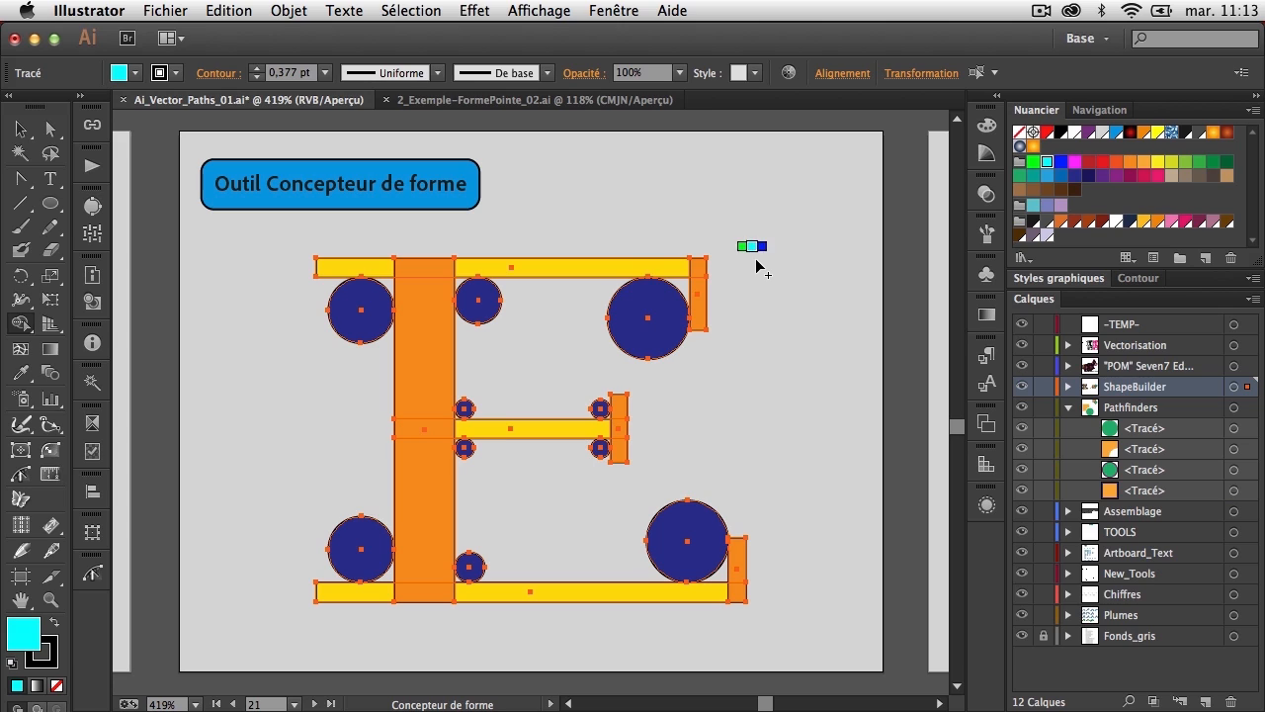
{"action": "key", "text": "Left"}
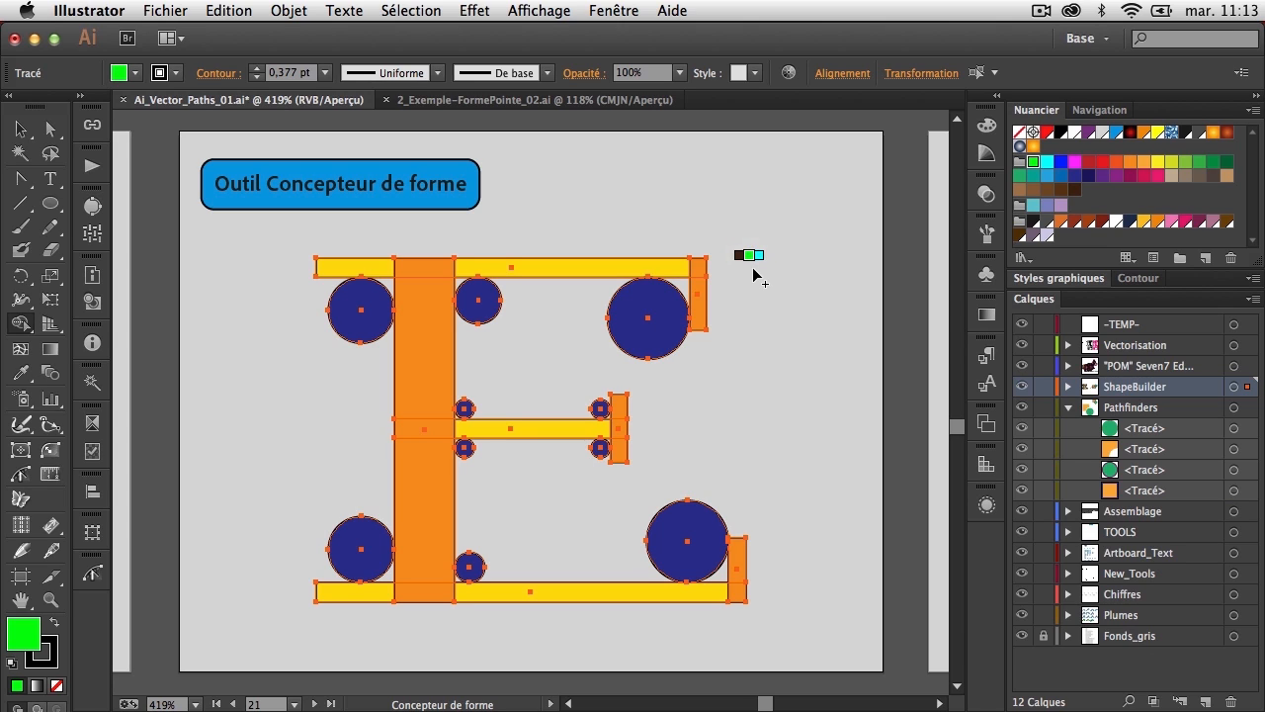
{"action": "key", "text": "Right"}
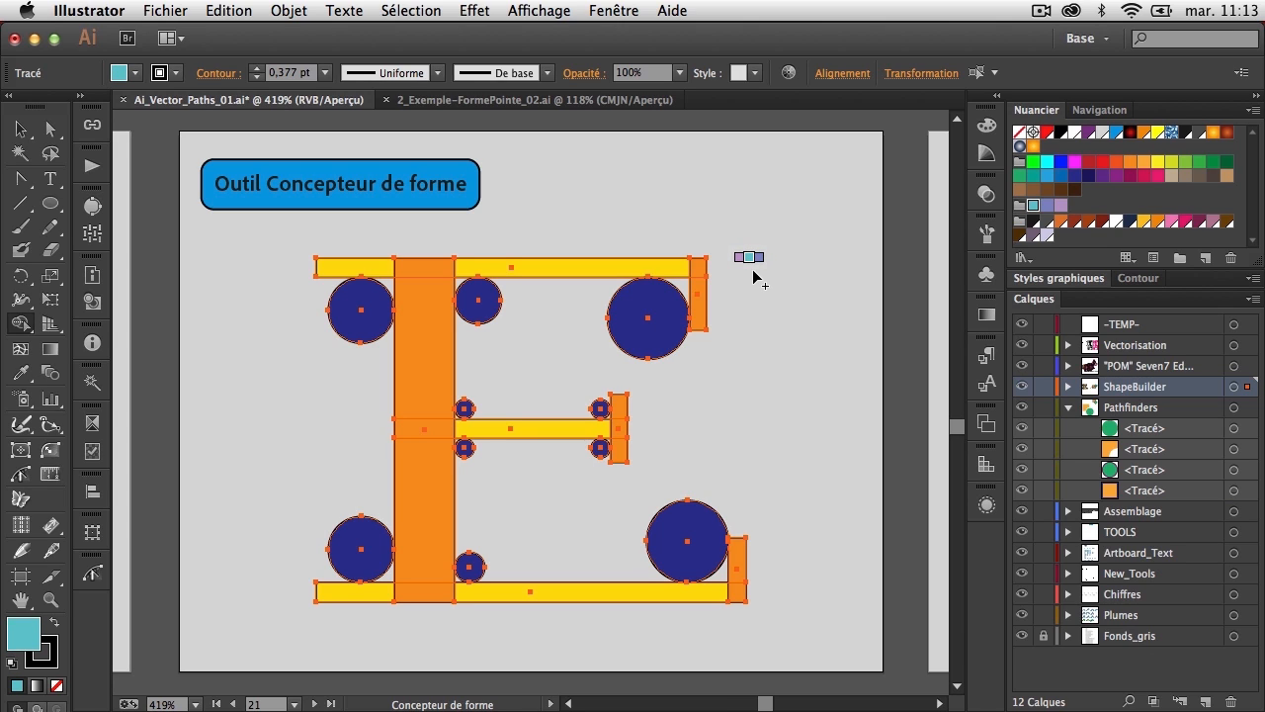
{"action": "key", "text": "Left"}
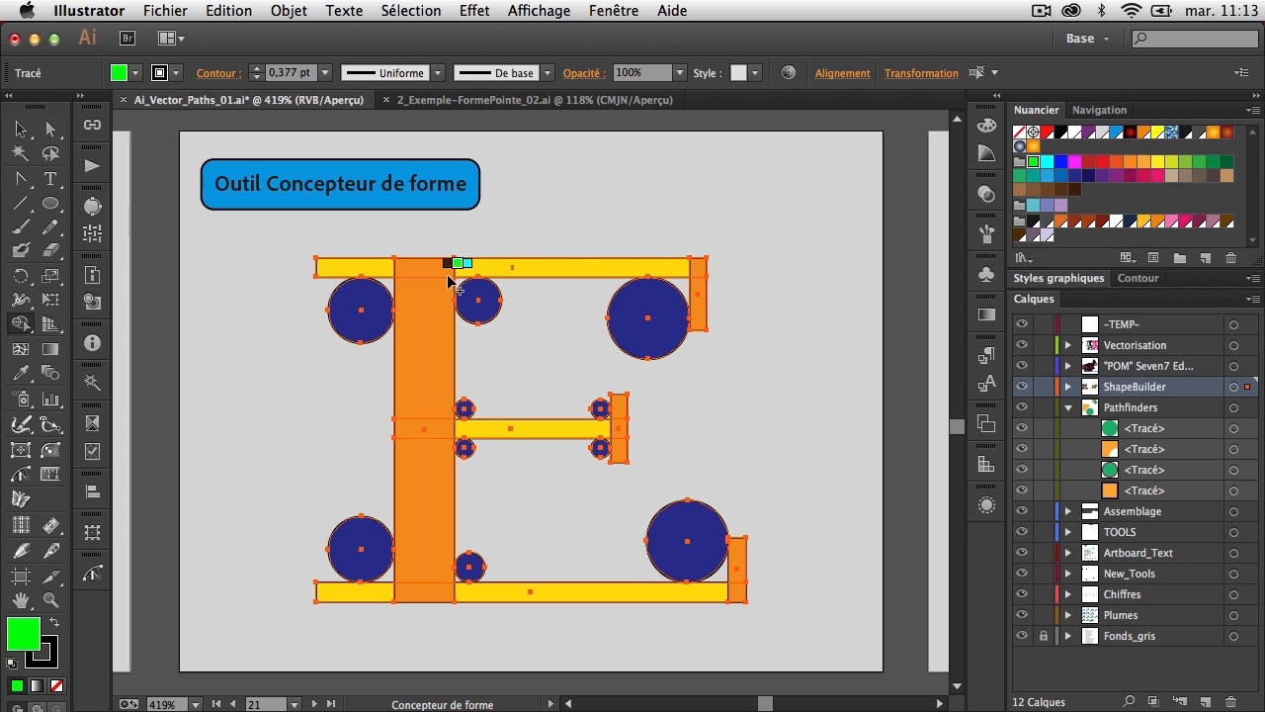
Merge the top bar, upper stem and hanging serif into one green shape, and remove the three adjoining blue circles
{"action": "left_click_drag", "start_coordinate": [339, 272], "coordinate": [698, 273]}
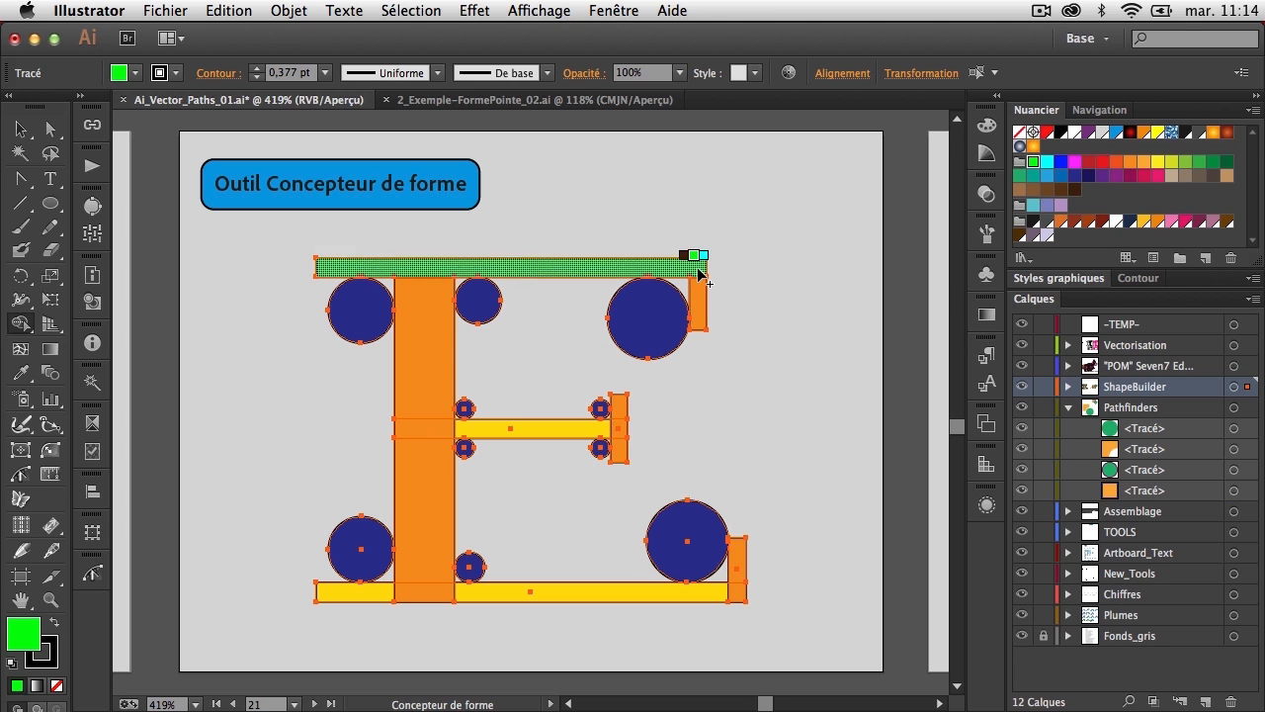
{"action": "mouse_move", "coordinate": [376, 263]}
{"action": "left_mouse_down"}
{"action": "mouse_move", "coordinate": [421, 327]}
{"action": "mouse_move", "coordinate": [452, 311]}
{"action": "left_mouse_up"}
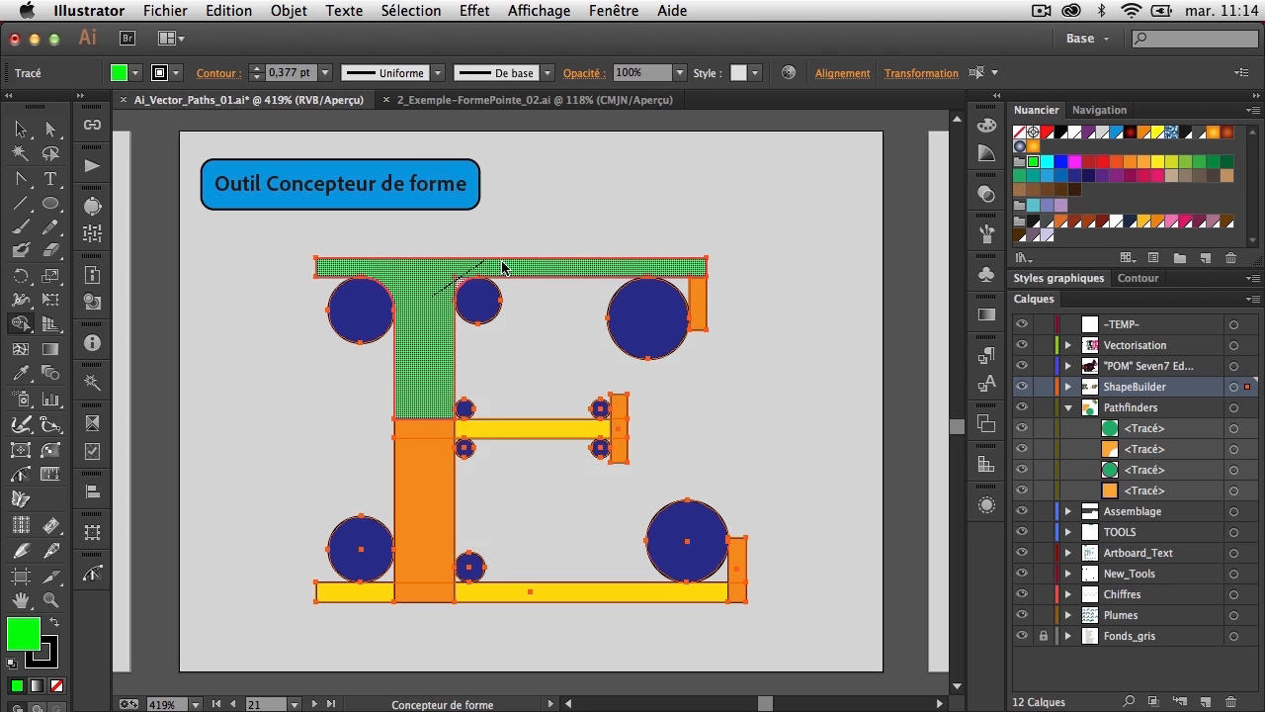
{"action": "left_click_drag", "start_coordinate": [503, 263], "coordinate": [514, 265]}
{"action": "left_click_drag", "start_coordinate": [665, 271], "coordinate": [698, 300]}
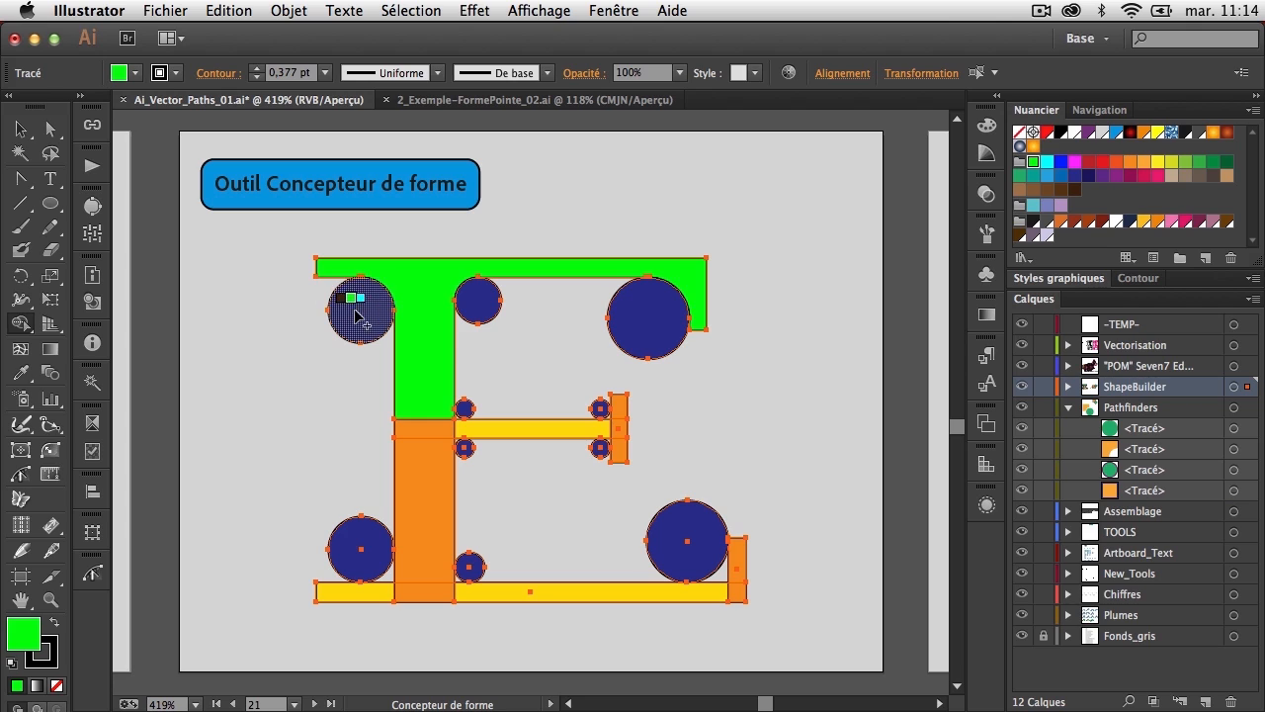
{"action": "left_click", "coordinate": [354, 317], "text": "alt"}
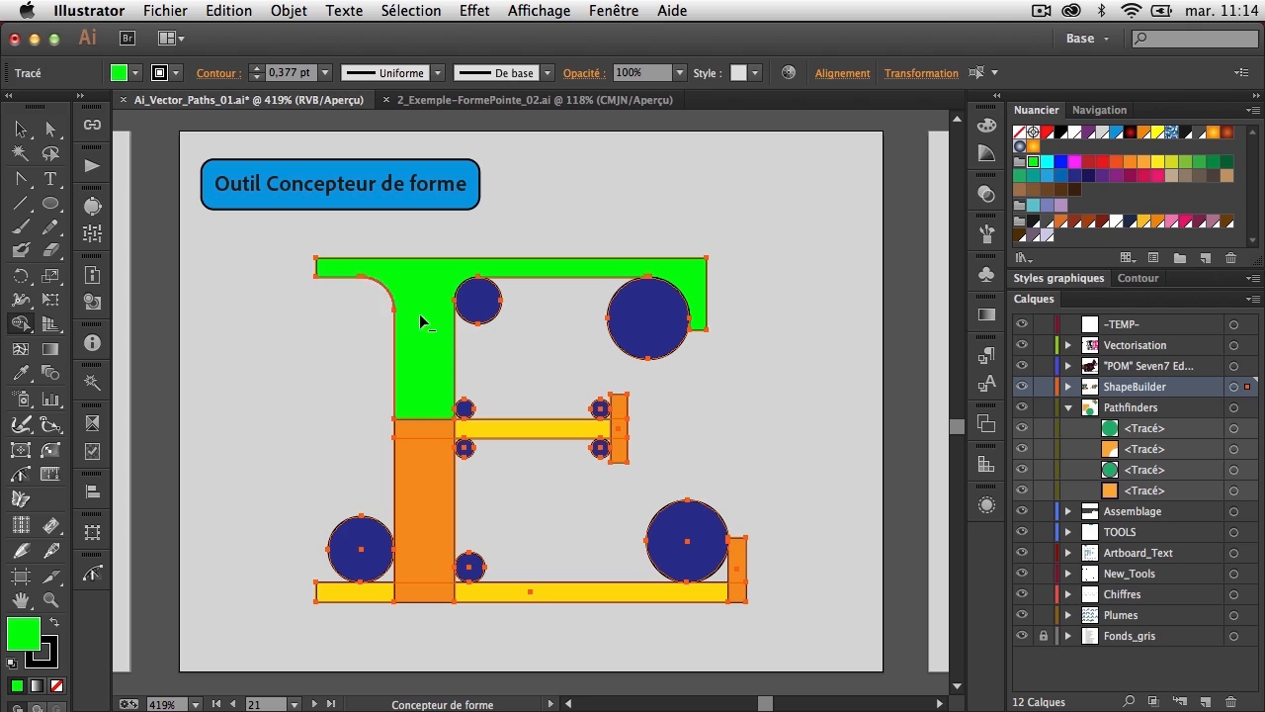
{"action": "mouse_move", "coordinate": [481, 304]}
{"action": "left_mouse_down"}
{"action": "mouse_move", "coordinate": [653, 304]}
{"action": "mouse_move", "coordinate": [631, 328]}
{"action": "left_mouse_up"}
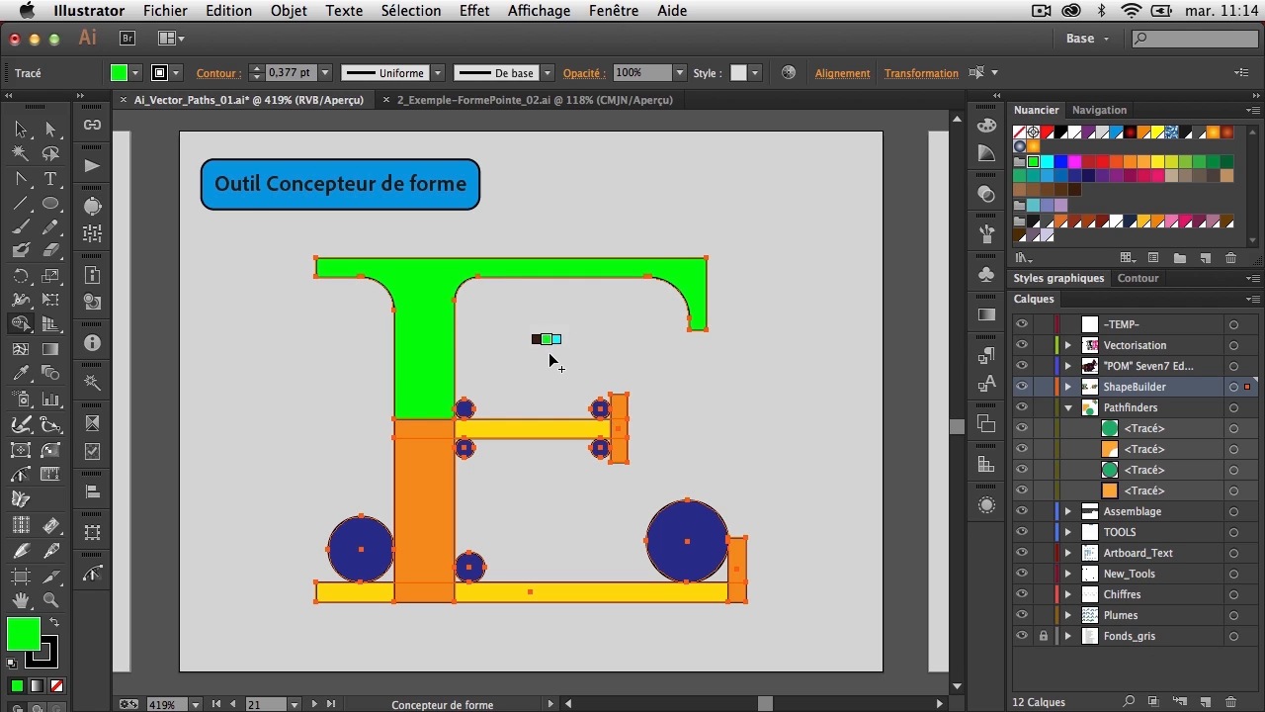
Choose the magenta swatch and merge the middle bar and its serif with the green upper part of the letter
{"action": "key", "text": "Right"}
{"action": "key", "text": "Right"}
{"action": "key", "text": "Right"}
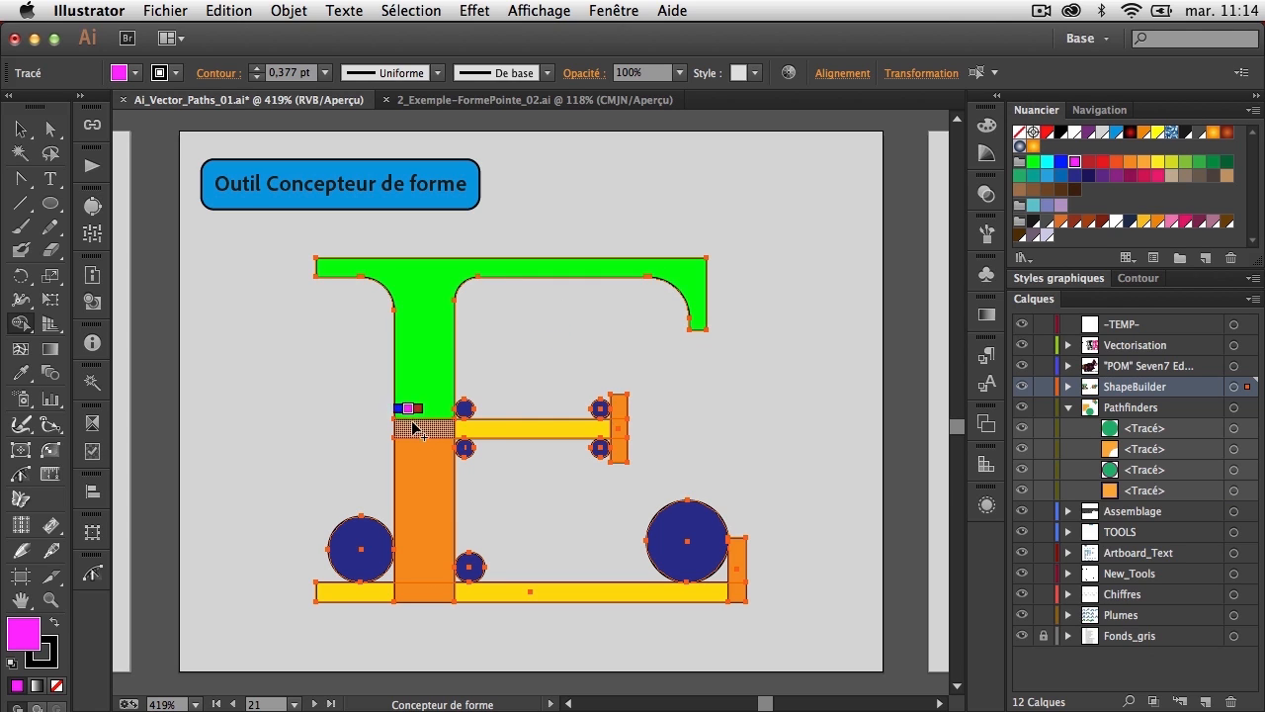
{"action": "left_click_drag", "start_coordinate": [423, 429], "coordinate": [494, 427]}
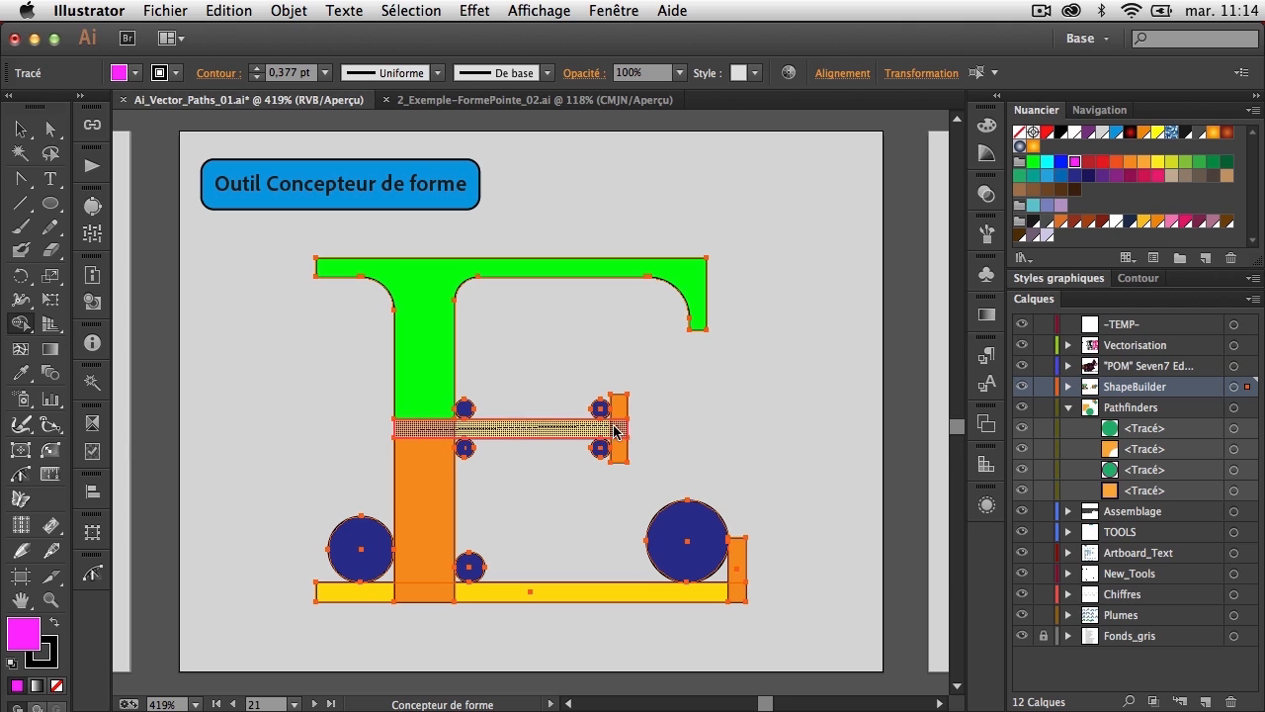
{"action": "mouse_move", "coordinate": [614, 430]}
{"action": "left_mouse_down"}
{"action": "mouse_move", "coordinate": [603, 427]}
{"action": "mouse_move", "coordinate": [617, 449]}
{"action": "left_mouse_up"}
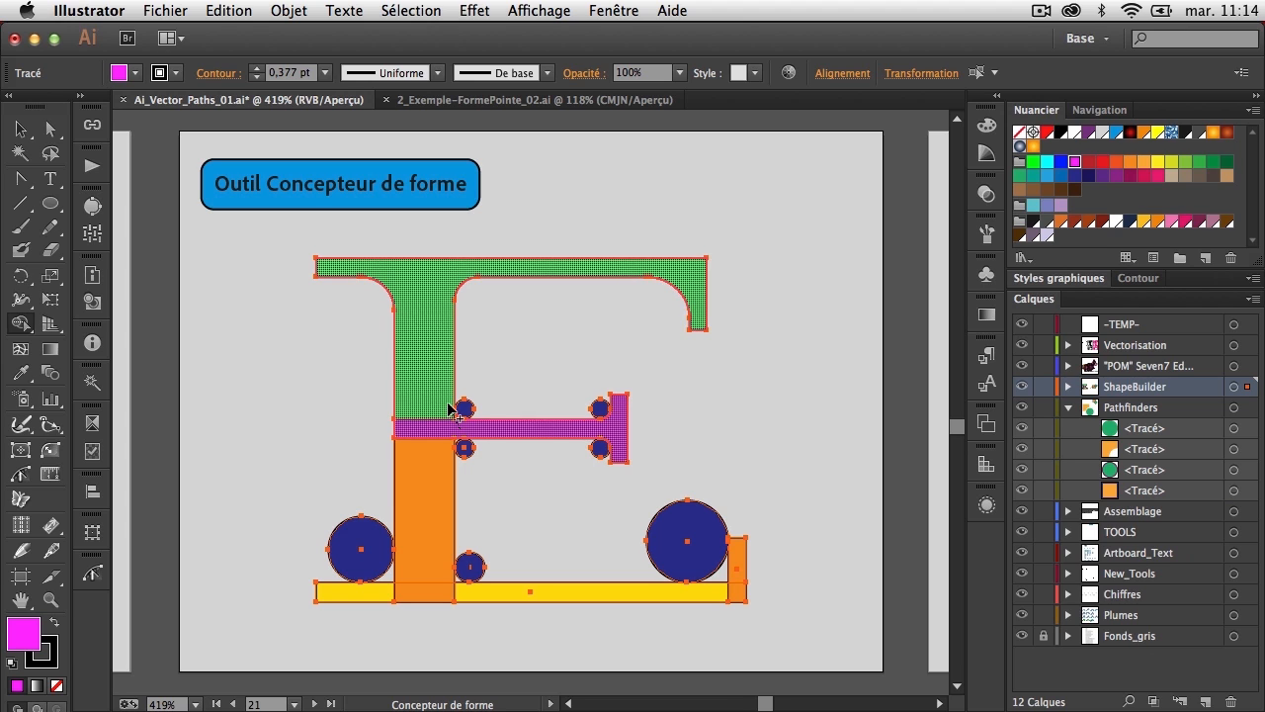
{"action": "left_click", "coordinate": [445, 405]}
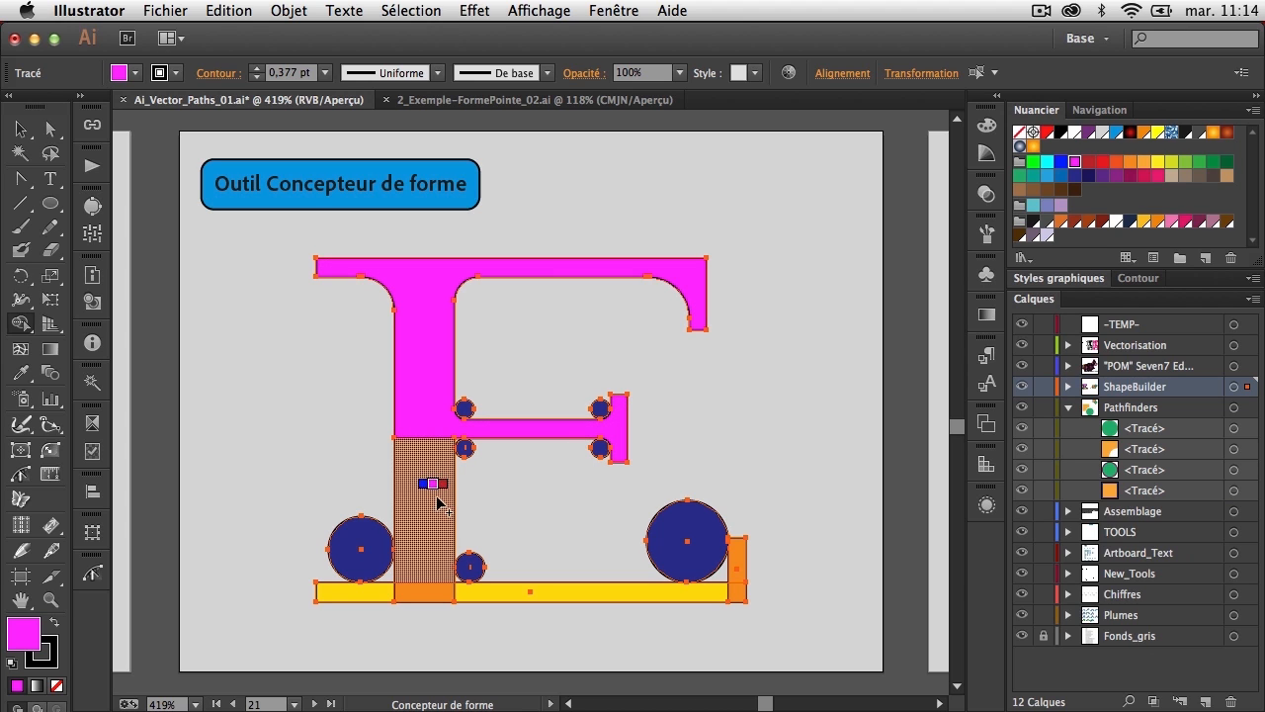
Merge the lower stem, bottom bar and its serif into one orange-red shape, and remove the remaining blue circles
{"action": "key", "text": "Right"}
{"action": "key", "text": "Right"}
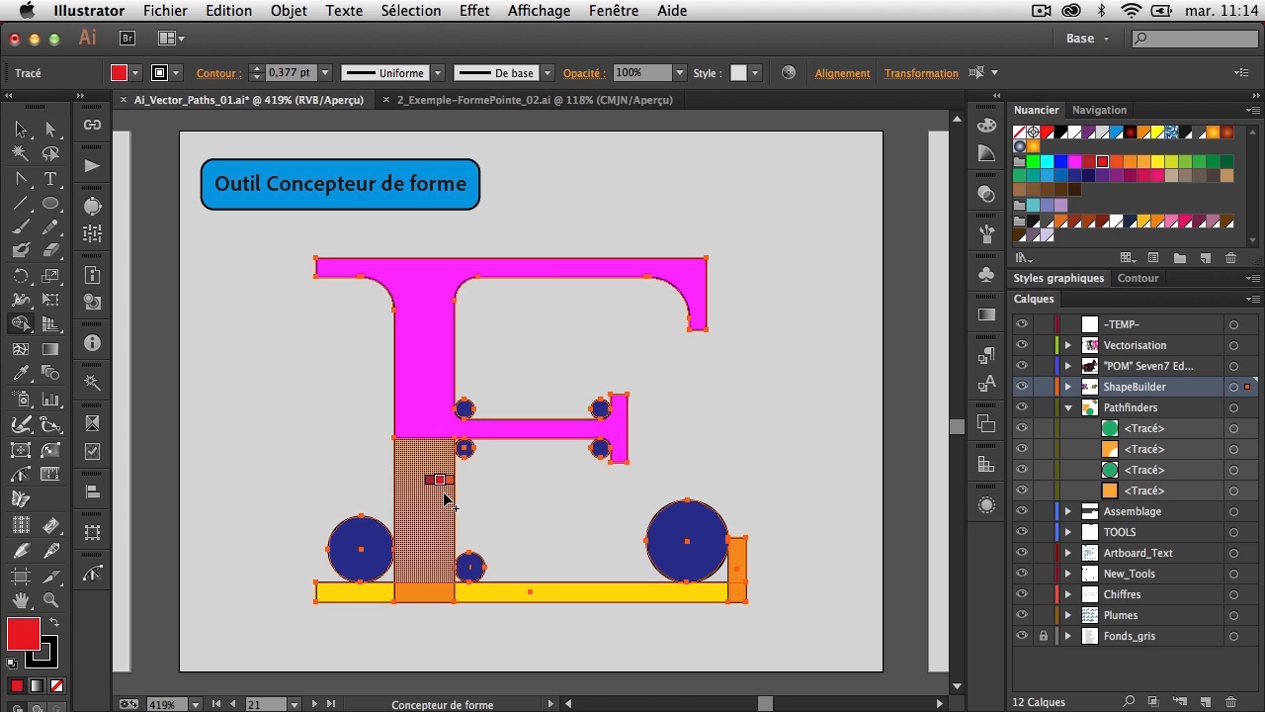
{"action": "mouse_move", "coordinate": [442, 473]}
{"action": "left_mouse_down"}
{"action": "mouse_move", "coordinate": [456, 450]}
{"action": "mouse_move", "coordinate": [438, 494]}
{"action": "mouse_move", "coordinate": [447, 584]}
{"action": "mouse_move", "coordinate": [462, 591]}
{"action": "left_mouse_up"}
{"action": "mouse_move", "coordinate": [368, 594]}
{"action": "left_mouse_down"}
{"action": "mouse_move", "coordinate": [403, 566]}
{"action": "mouse_move", "coordinate": [507, 595]}
{"action": "mouse_move", "coordinate": [743, 567]}
{"action": "mouse_move", "coordinate": [736, 598]}
{"action": "left_mouse_up"}
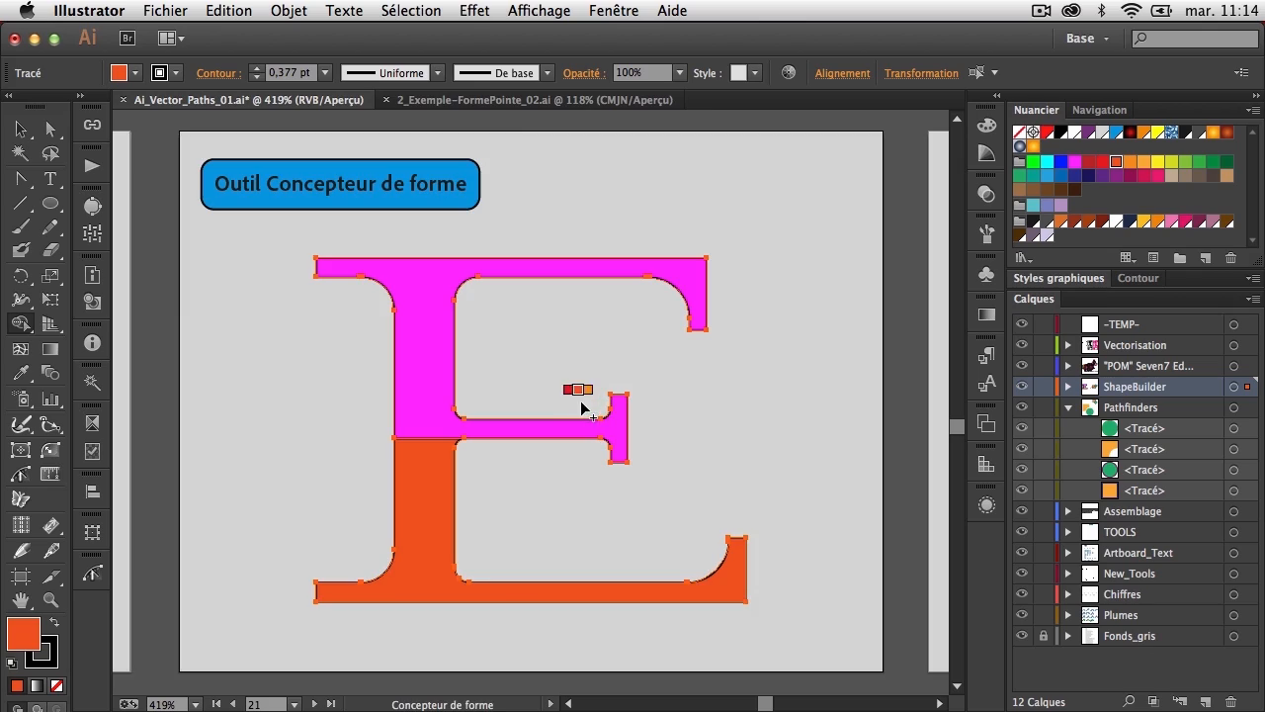
In outline view, merge the upper and lower halves of the E into one shape and deselect it
{"action": "key", "text": "super+y"}
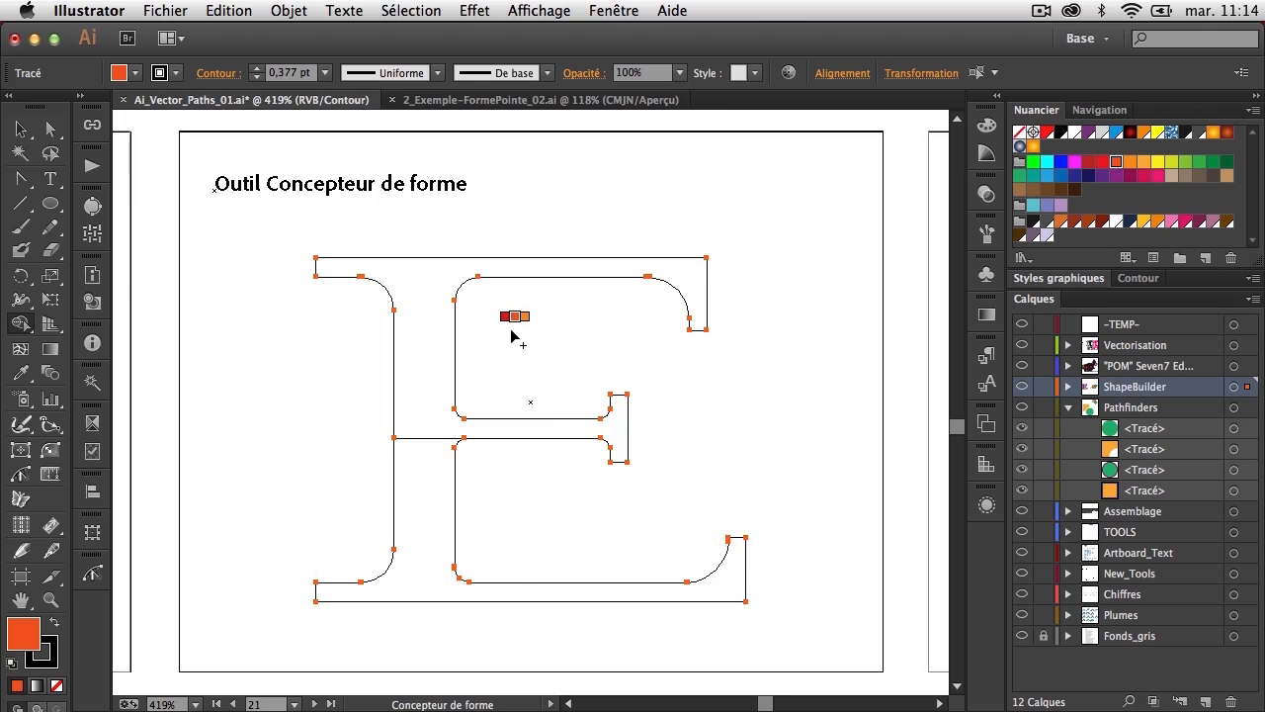
{"action": "left_click_drag", "start_coordinate": [414, 388], "coordinate": [419, 509]}
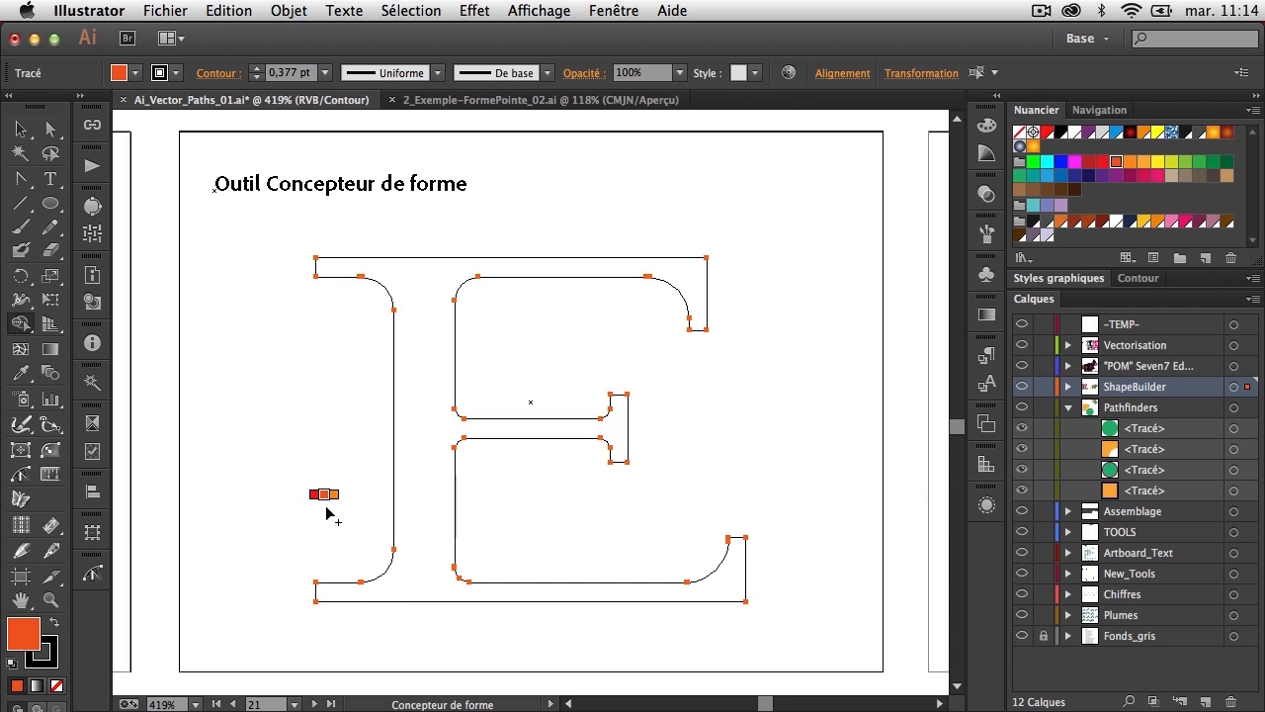
{"action": "left_click", "coordinate": [21, 128]}
{"action": "left_click", "coordinate": [248, 331]}
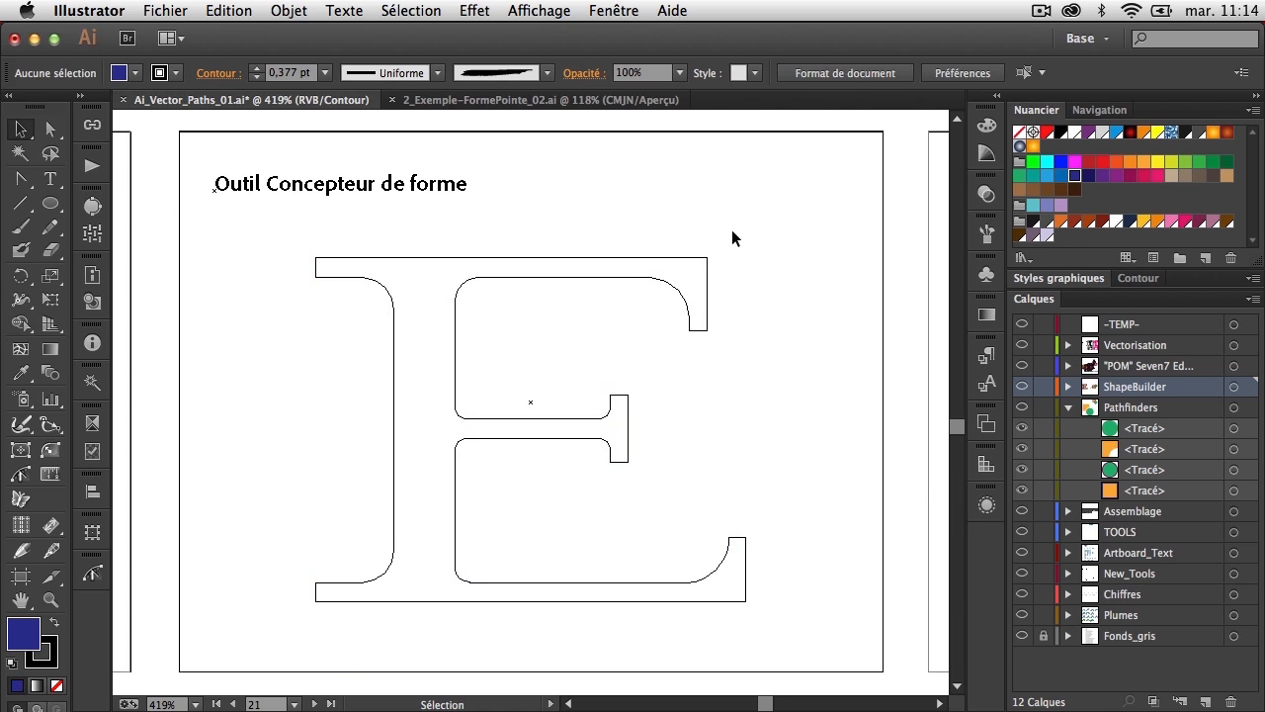
Return to the preview display and select around the merged E to check for leftover fragments
{"action": "key", "text": "super+y"}
{"action": "left_click_drag", "start_coordinate": [706, 261], "coordinate": [744, 246]}
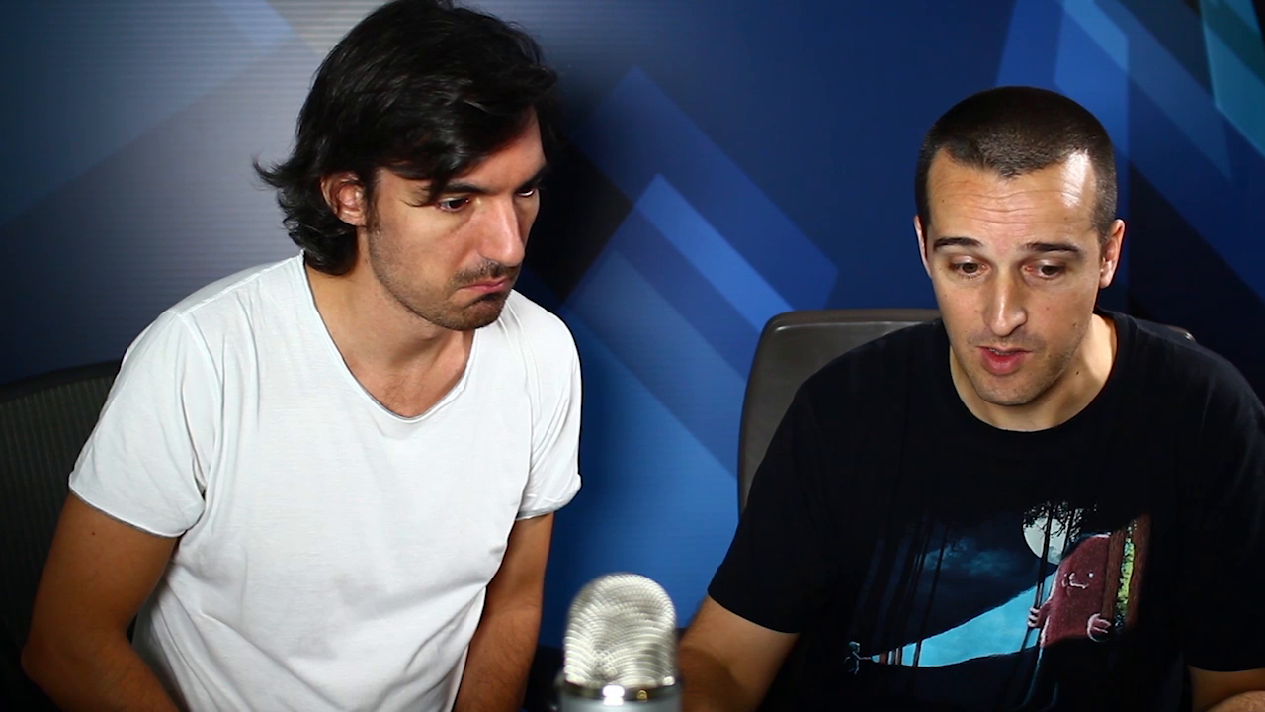
{"action": "left_click_drag", "start_coordinate": [240, 252], "coordinate": [787, 527]}
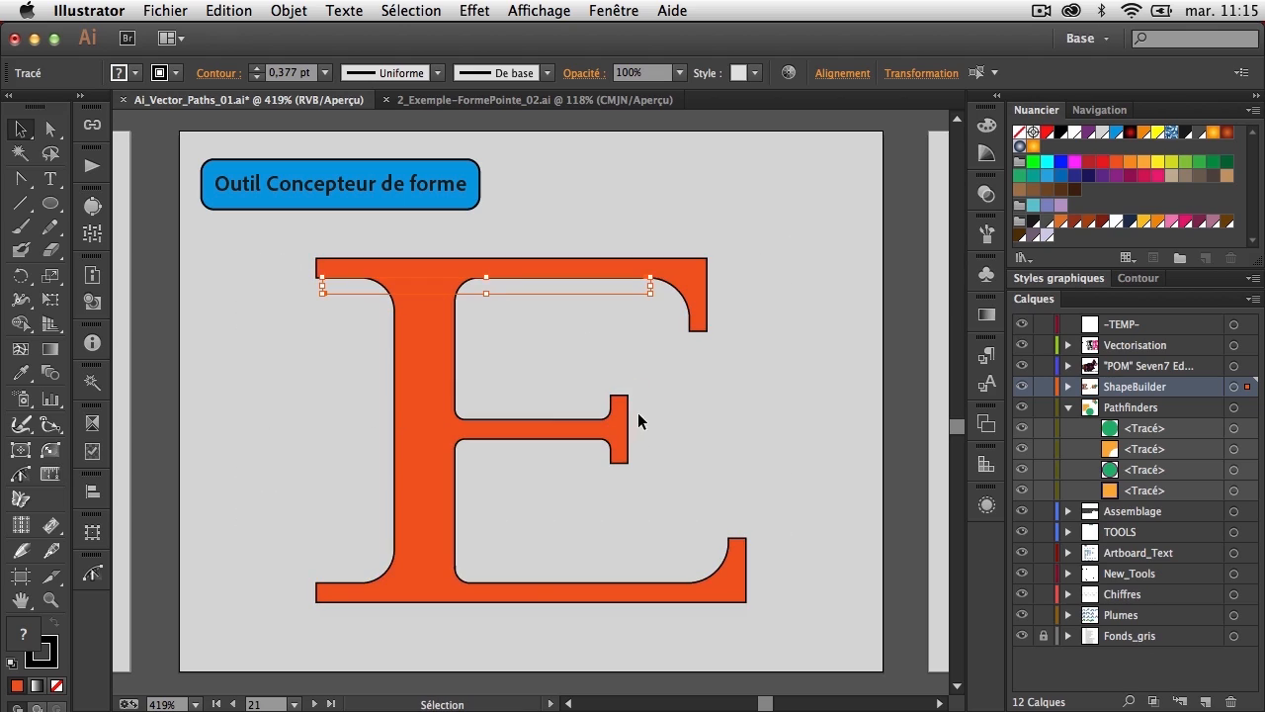
{"action": "left_click", "coordinate": [638, 412]}
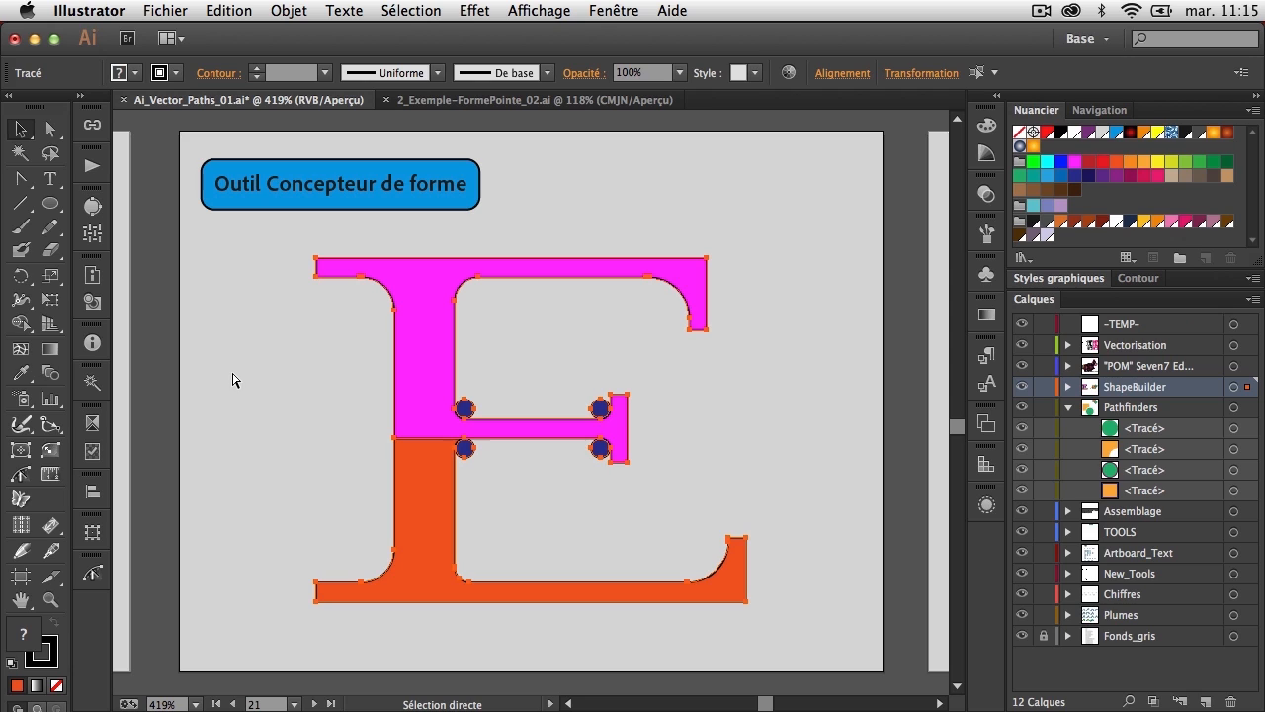
Undo the merges and circle removals back to the separate lower stem, bottom bar and serif of the E
{"action": "key", "text": "super+z"}
{"action": "key", "text": "super+z"}
{"action": "key", "text": "super+z"}
{"action": "key", "text": "super+z"}
{"action": "key", "text": "super+z"}
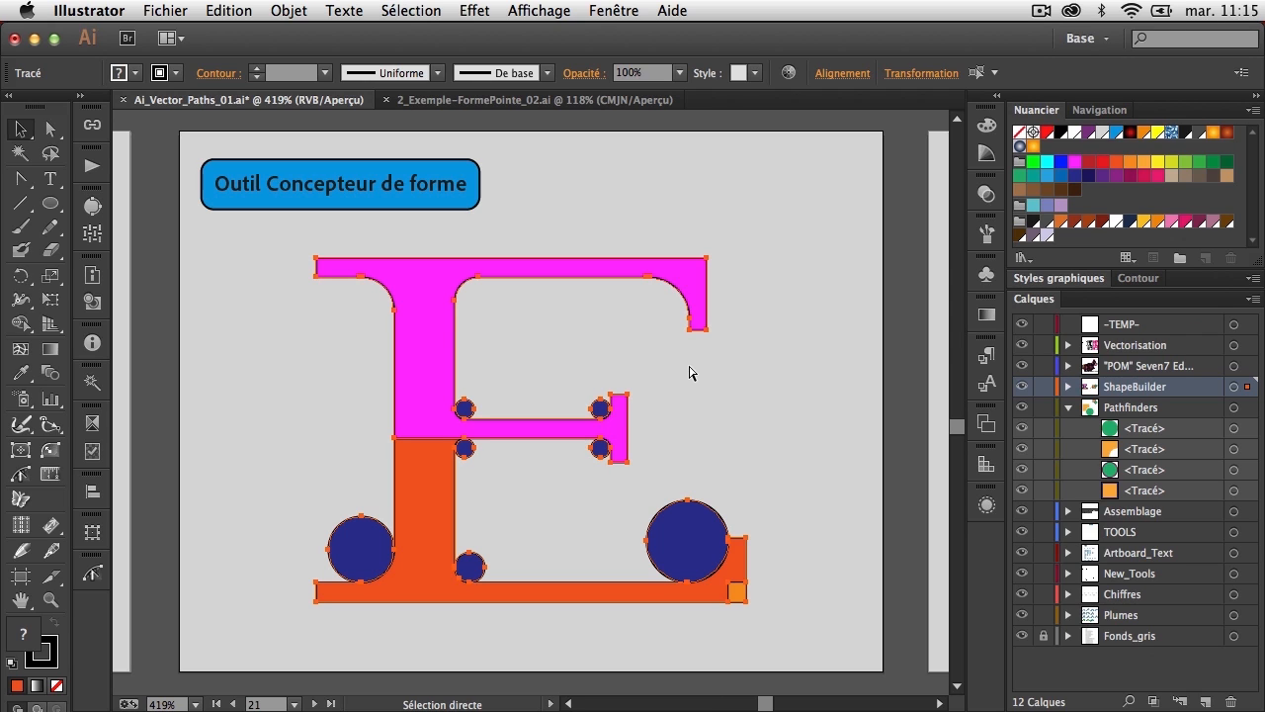
{"action": "key", "text": "super+z"}
{"action": "key", "text": "super+z"}
{"action": "key", "text": "super+z"}
{"action": "key", "text": "super+z"}
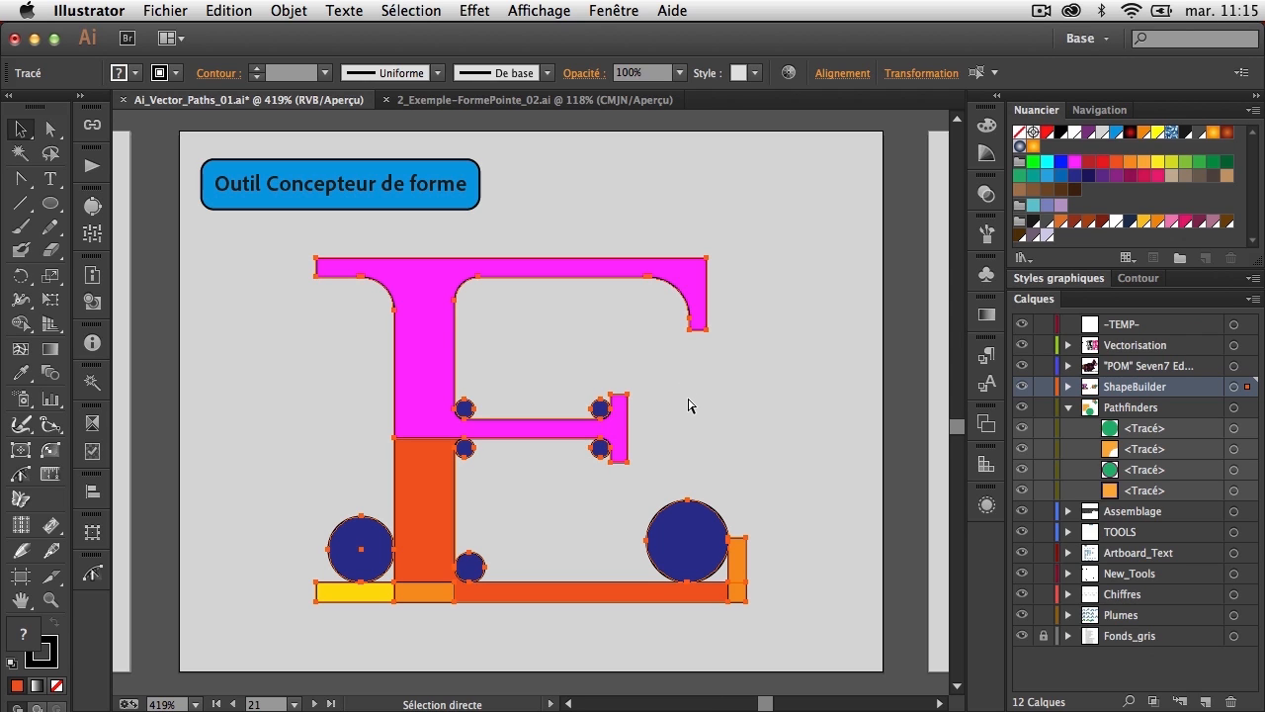
Duplicate the Shape Builder artboard together with its artwork, and undo the copy
{"action": "key", "text": "v"}
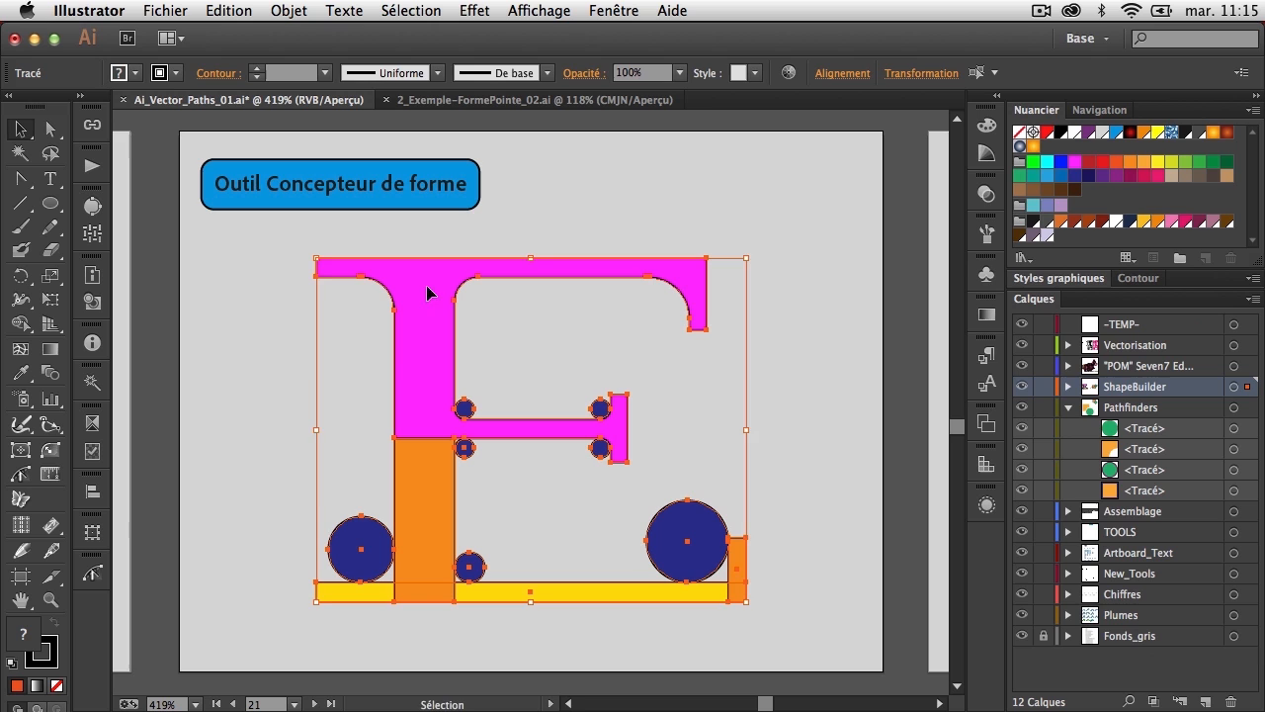
{"action": "key", "text": "shift+o"}
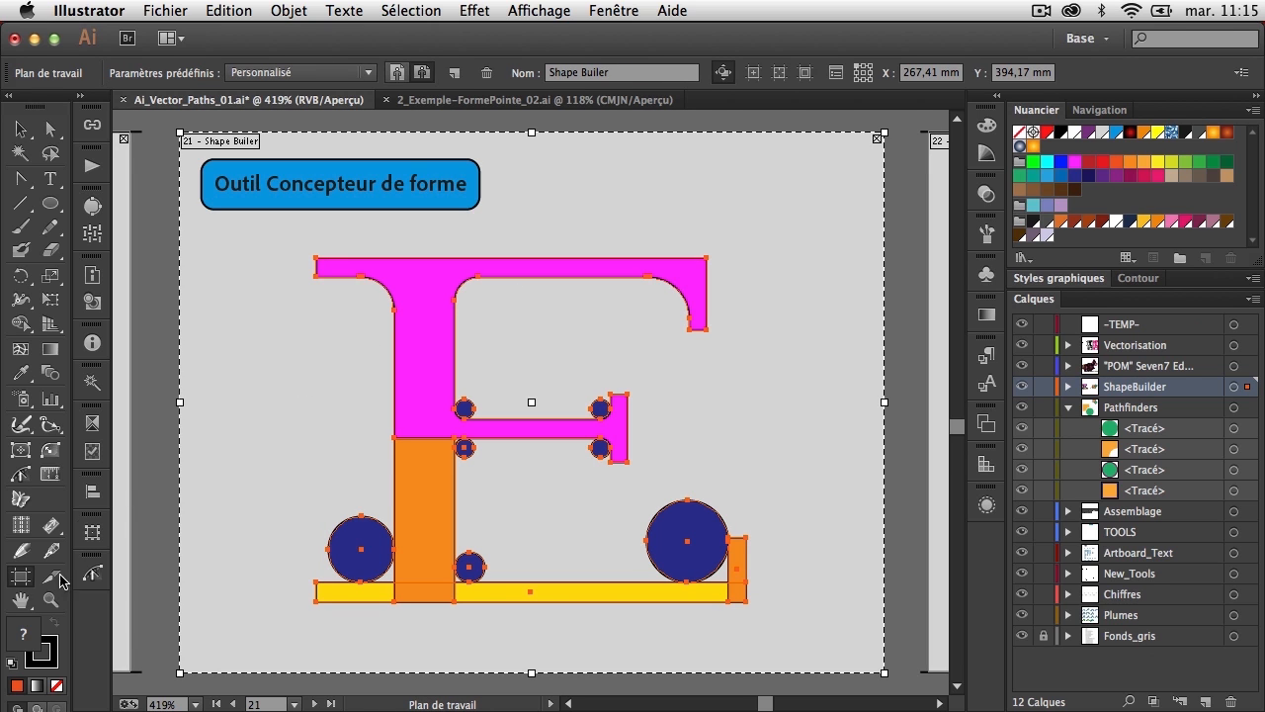
{"action": "left_click_drag", "start_coordinate": [792, 281], "coordinate": [863, 512]}
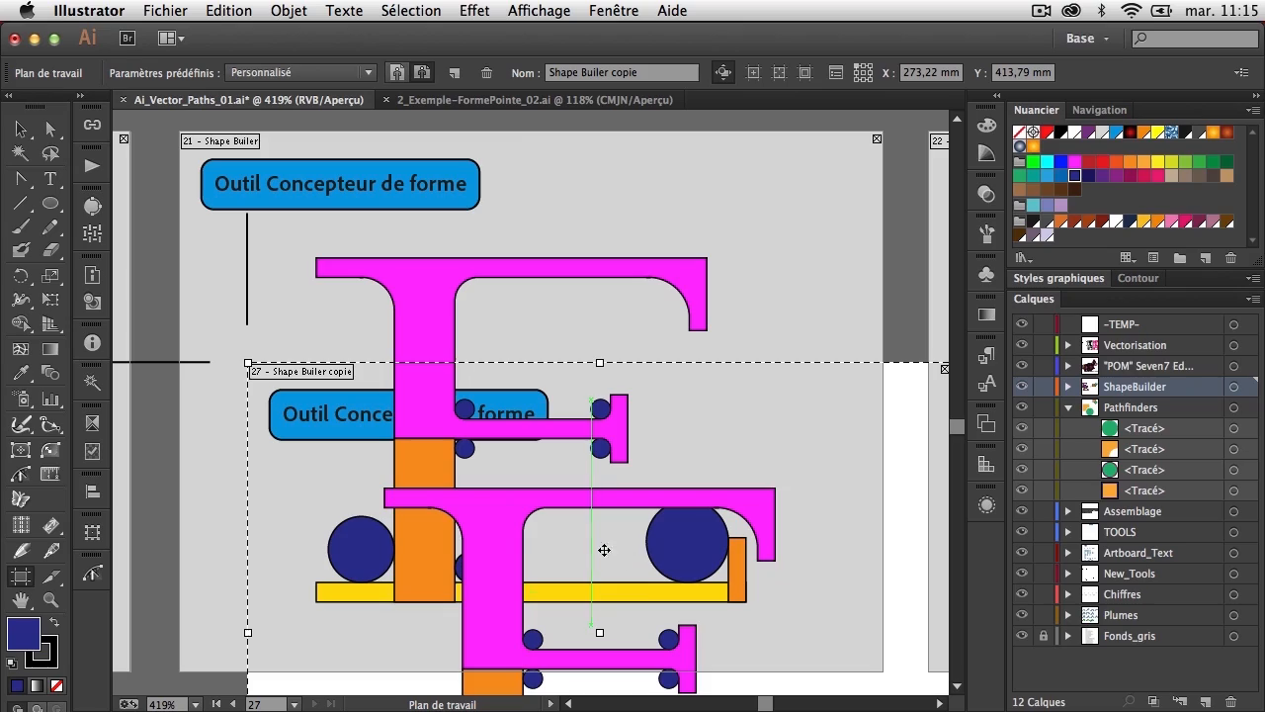
{"action": "left_click_drag", "start_coordinate": [601, 519], "coordinate": [602, 516]}
{"action": "key", "text": "super+z"}
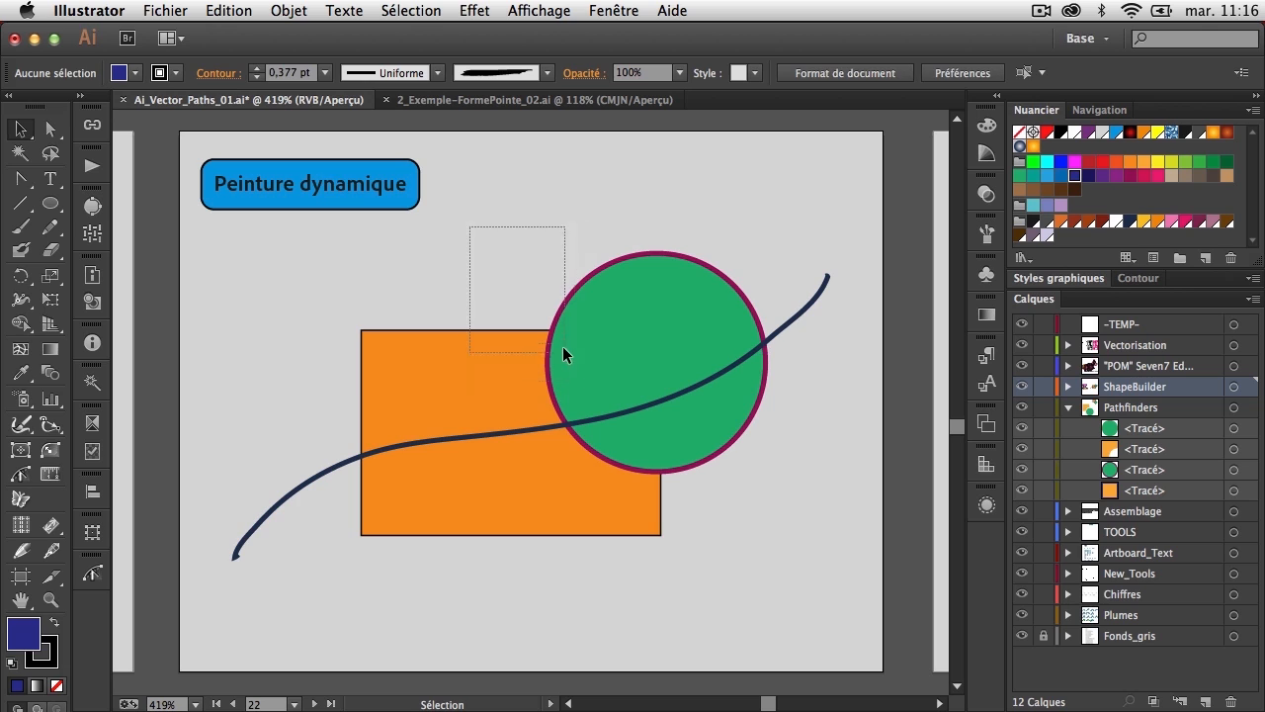
Select the orange rectangle, green circle and curve on the Peinture dynamique artboard, and activate the Live Paint Bucket
{"action": "left_click_drag", "start_coordinate": [563, 348], "coordinate": [571, 361]}
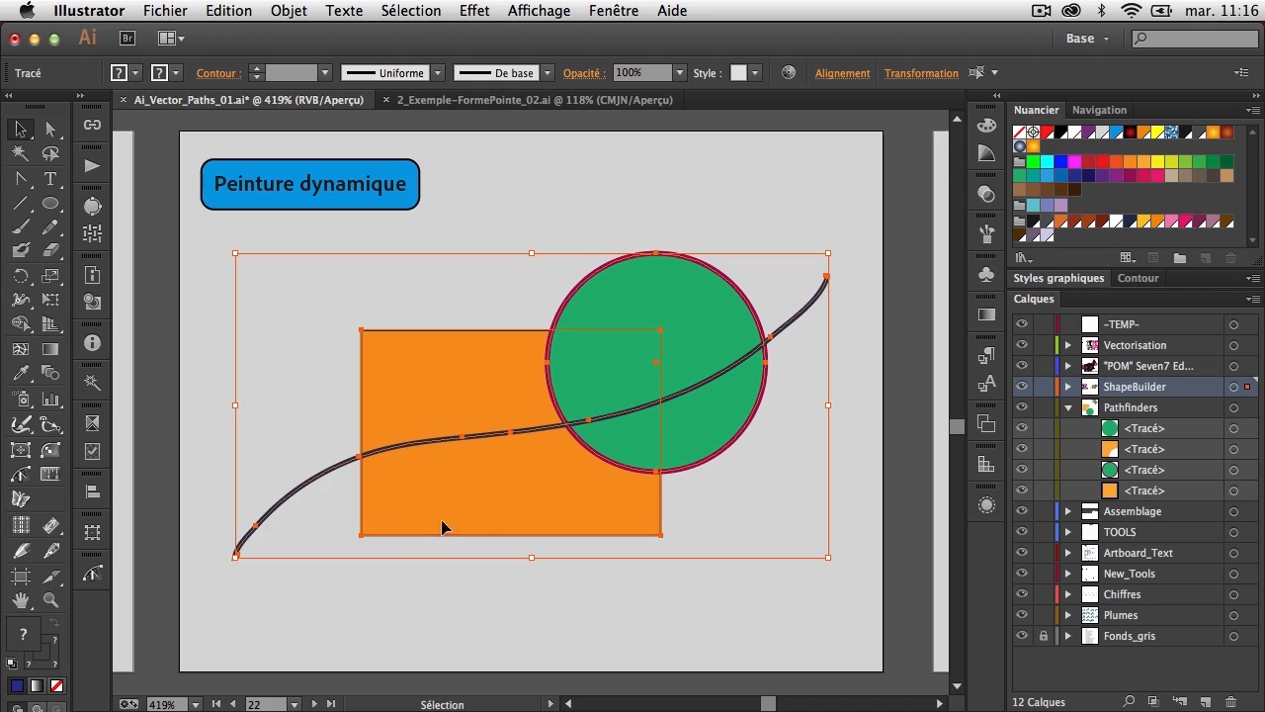
{"action": "left_click", "coordinate": [23, 276]}
{"action": "left_click", "coordinate": [32, 322]}
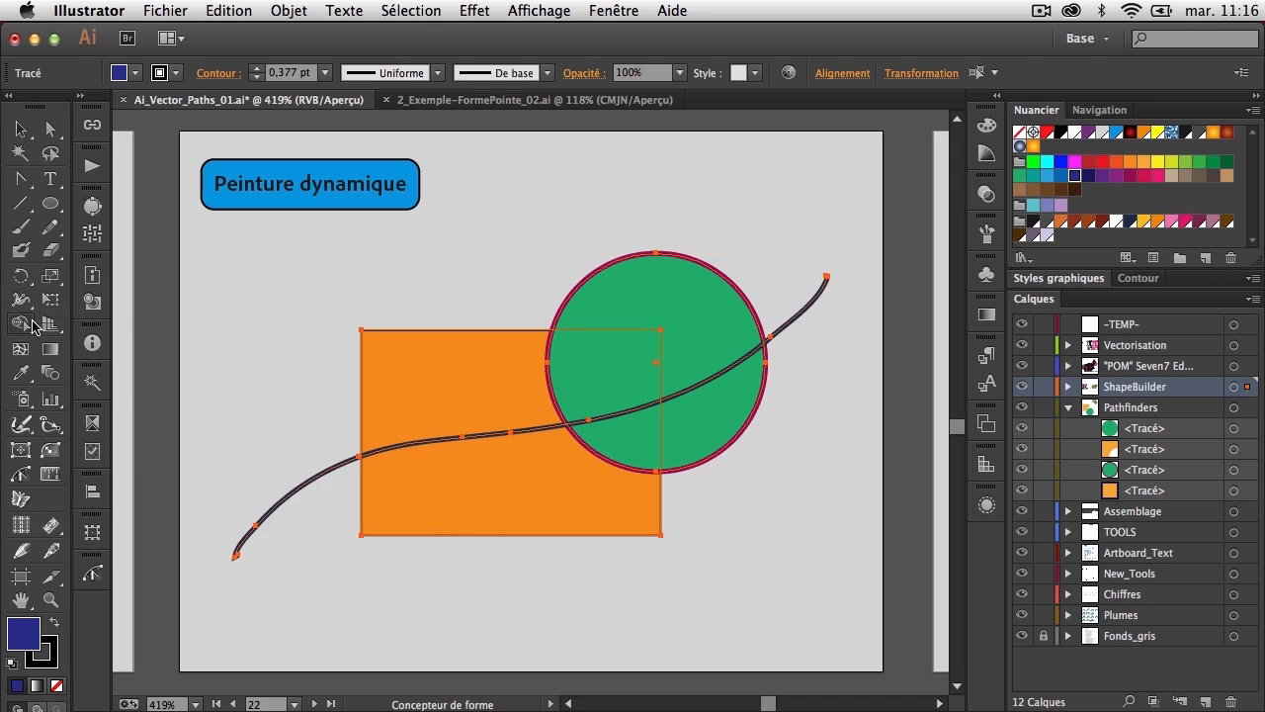
{"action": "left_click_drag", "start_coordinate": [31, 322], "coordinate": [83, 348]}
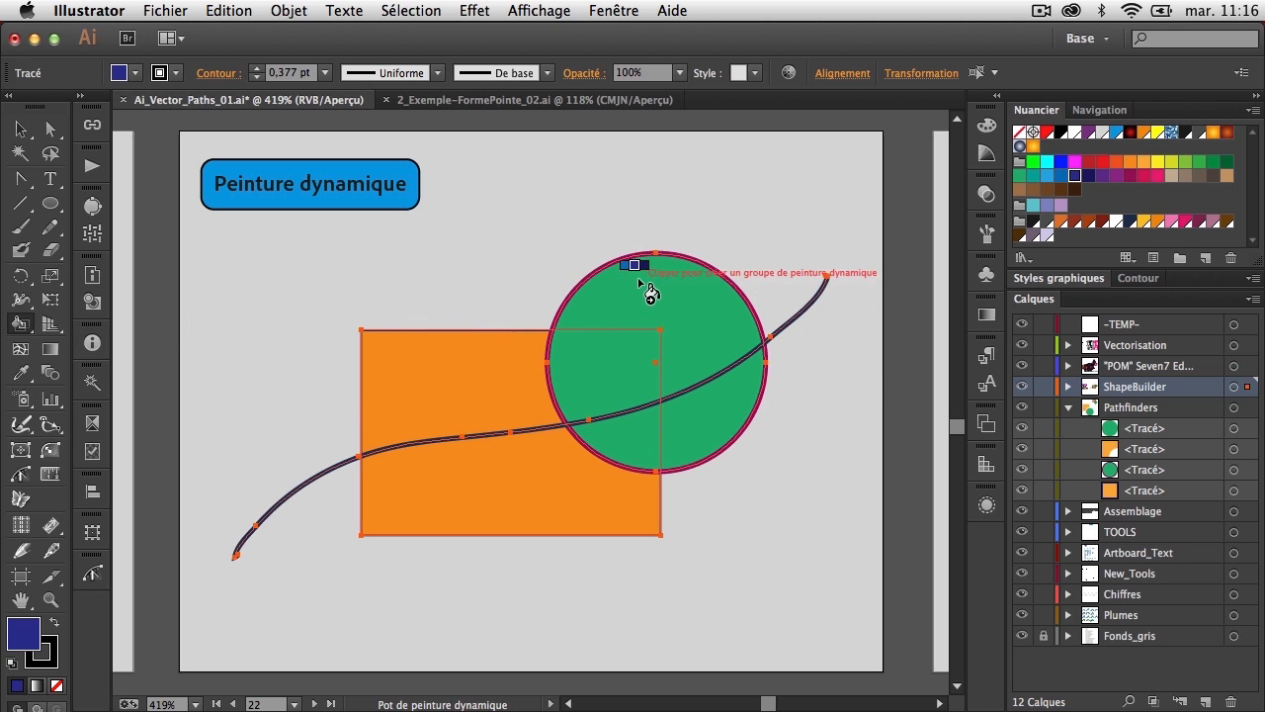
{"action": "left_click", "coordinate": [289, 10]}
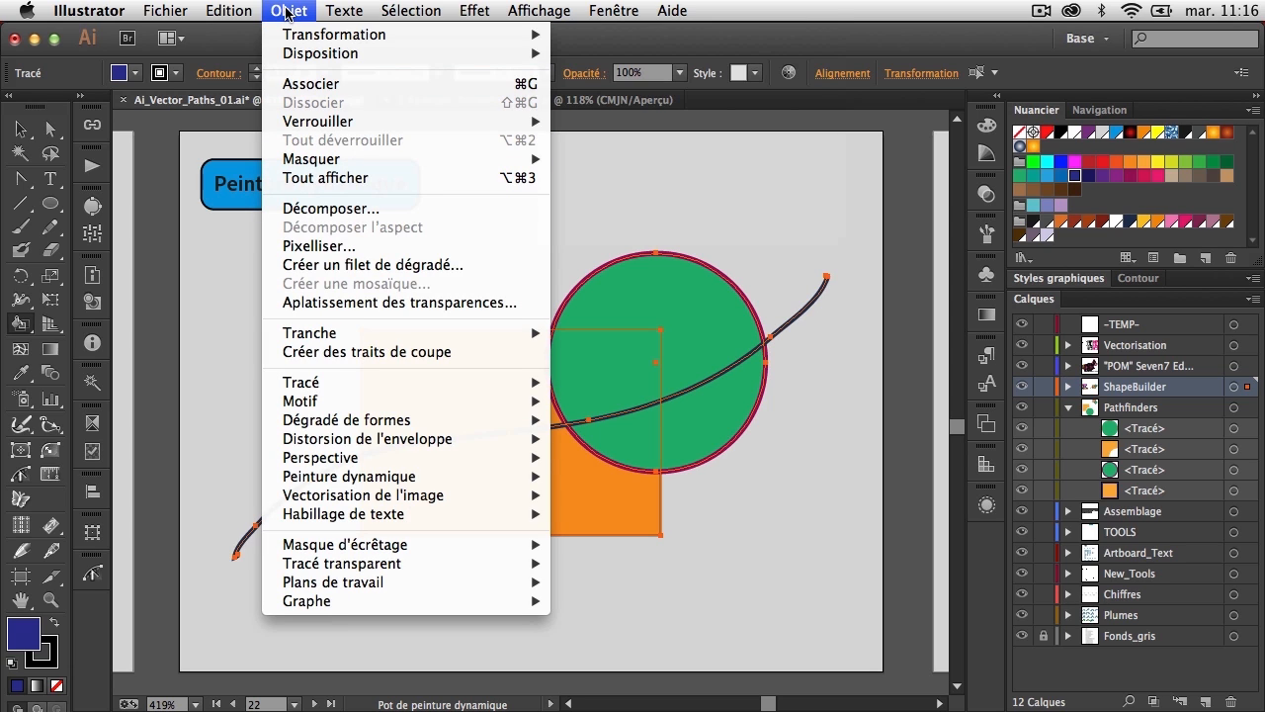
{"action": "mouse_move", "coordinate": [418, 478]}
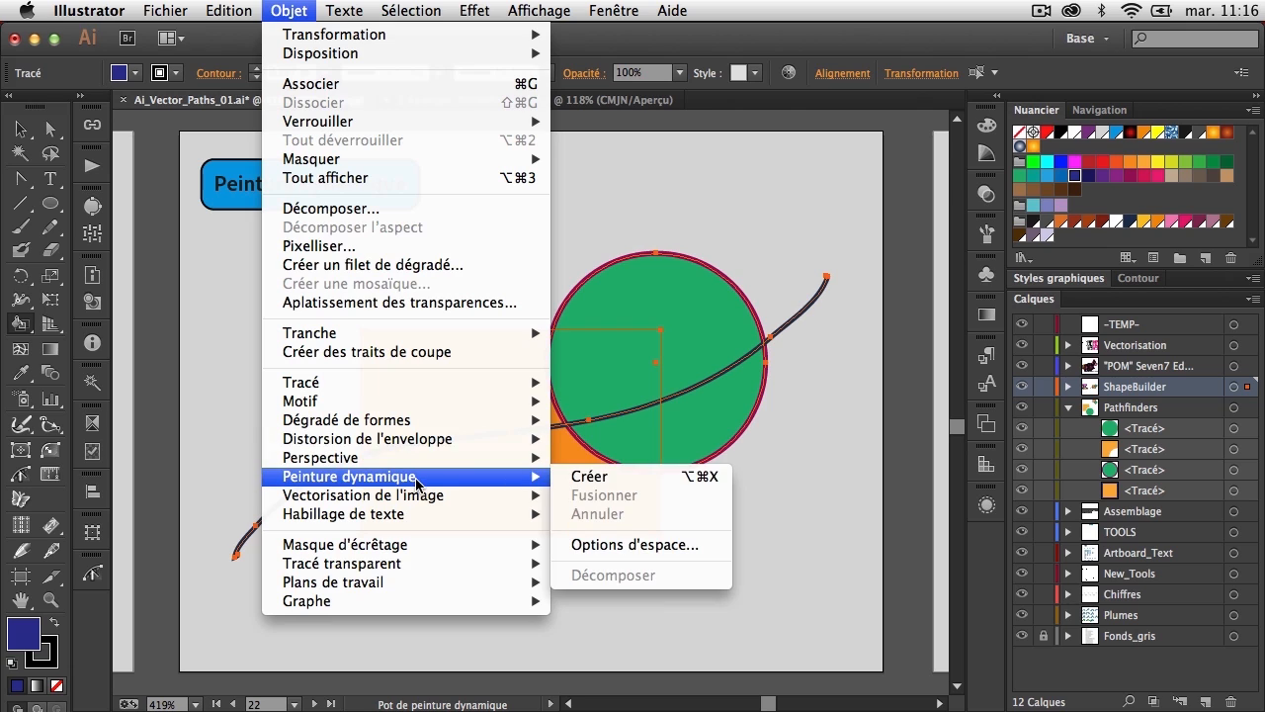
{"action": "left_click", "coordinate": [593, 482]}
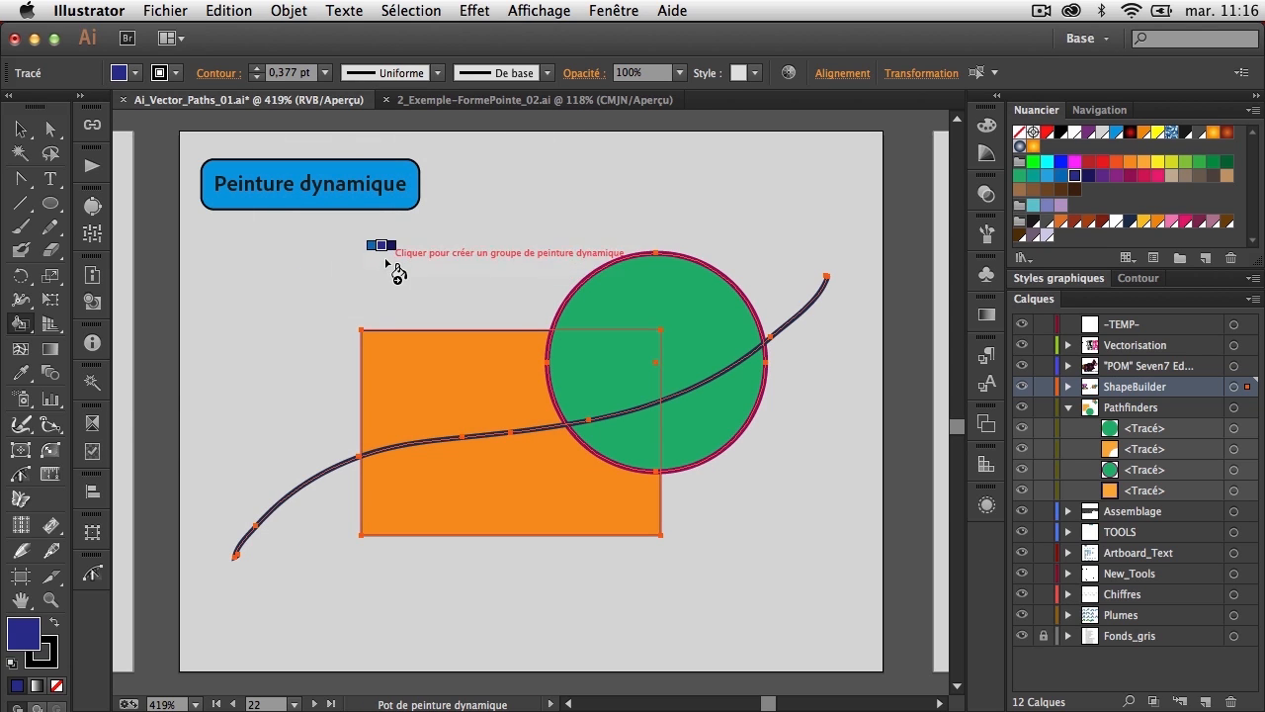
Turn the selection into a Live Paint group and fill the rectangle-circle overlap above the curve with bright pink
{"action": "key", "text": "Right"}
{"action": "key", "text": "Right"}
{"action": "key", "text": "Right"}
{"action": "key", "text": "Right"}
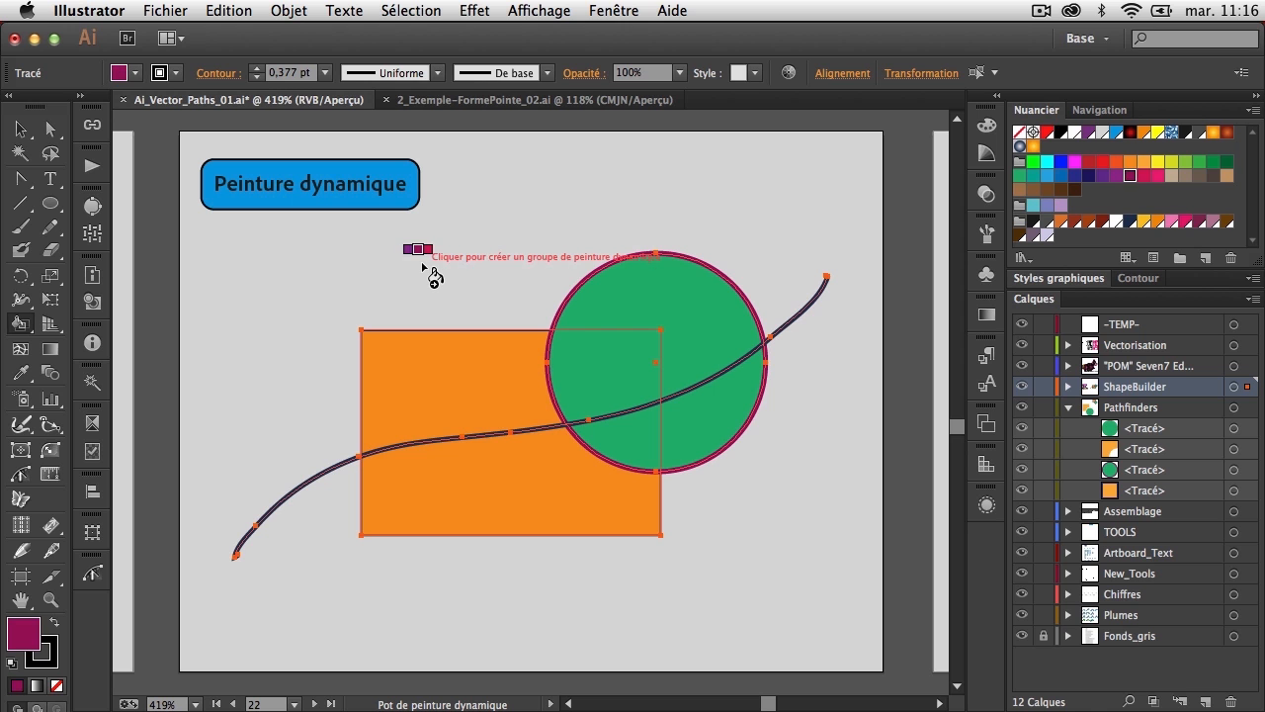
{"action": "key", "text": "Right"}
{"action": "key", "text": "Right"}
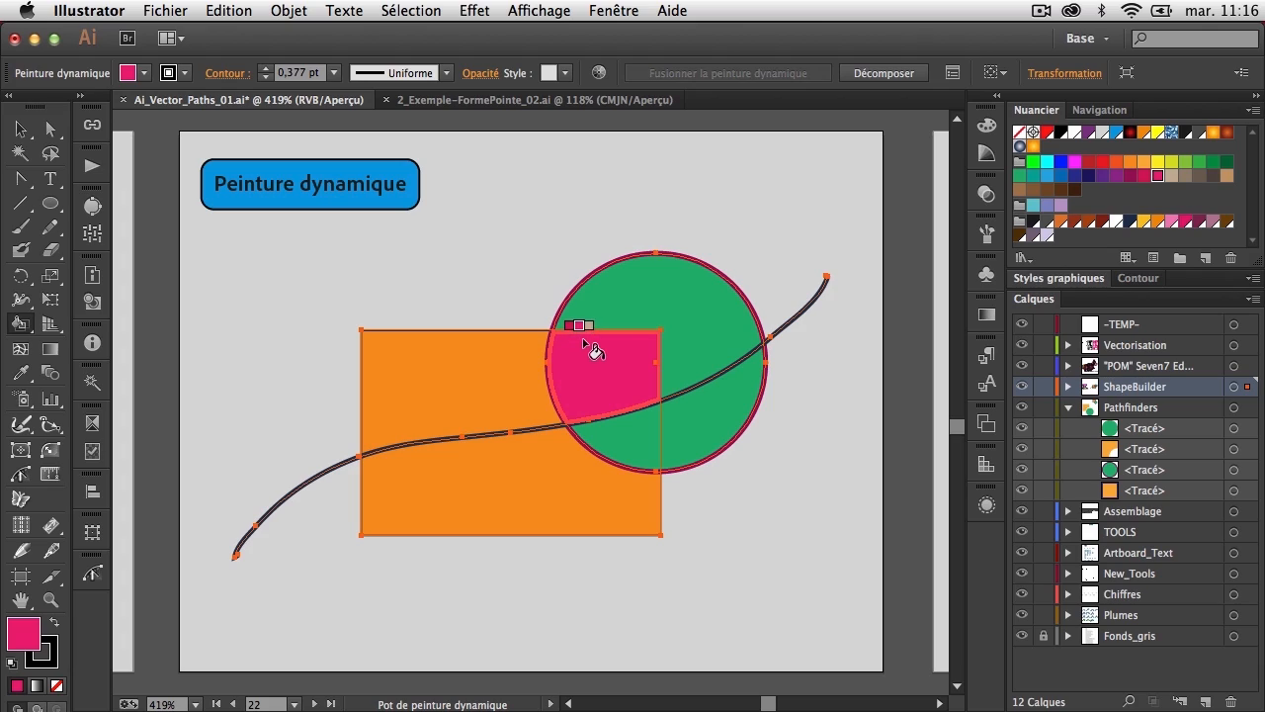
Fill the circle's outer upper region grey-brown, its outer lower region tan, and the overlap below the curve brown
{"action": "key", "text": "Right"}
{"action": "key", "text": "Right"}
{"action": "key", "text": "Right"}
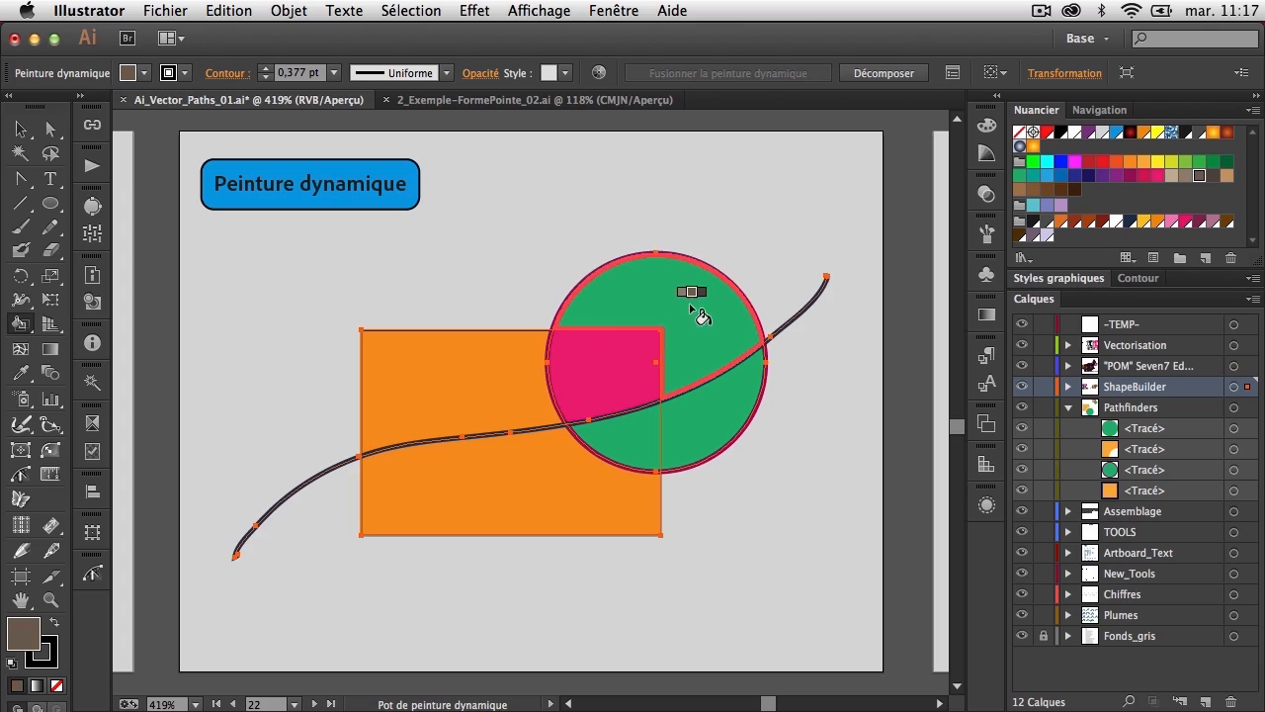
{"action": "left_click", "coordinate": [691, 308]}
{"action": "key", "text": "Right"}
{"action": "key", "text": "Right"}
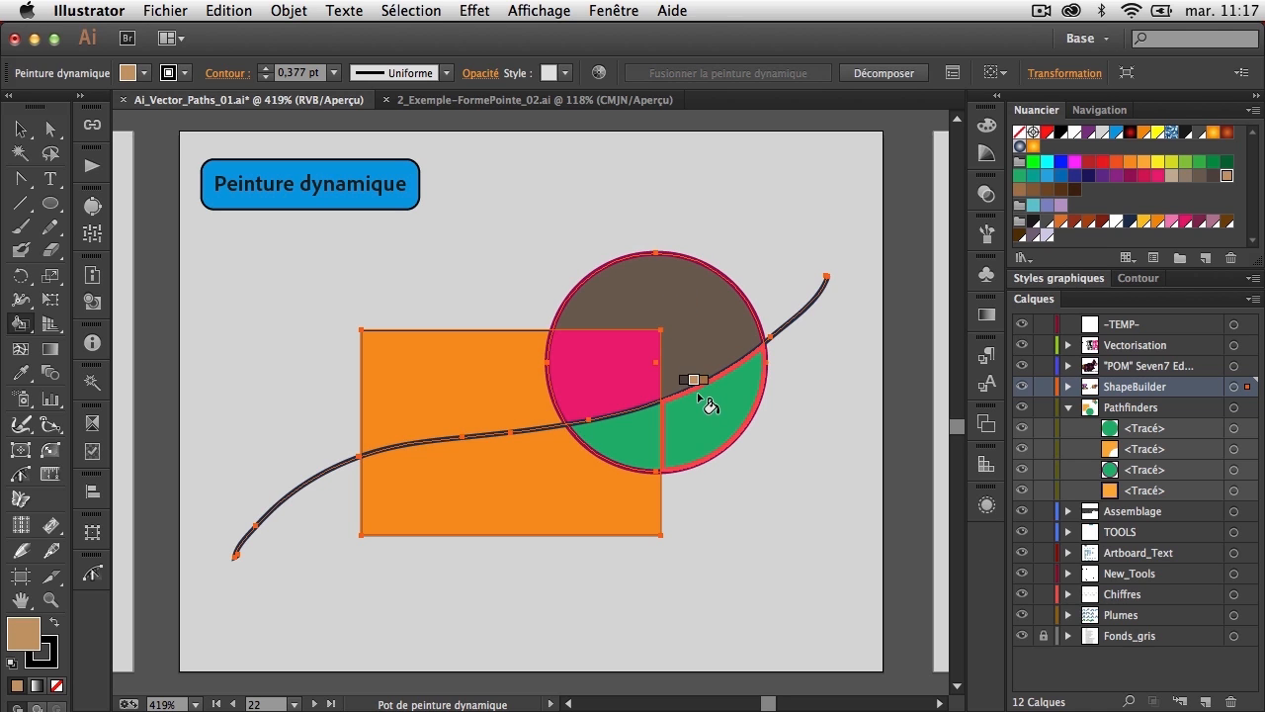
{"action": "left_click", "coordinate": [702, 400]}
{"action": "key", "text": "Right"}
{"action": "key", "text": "Right"}
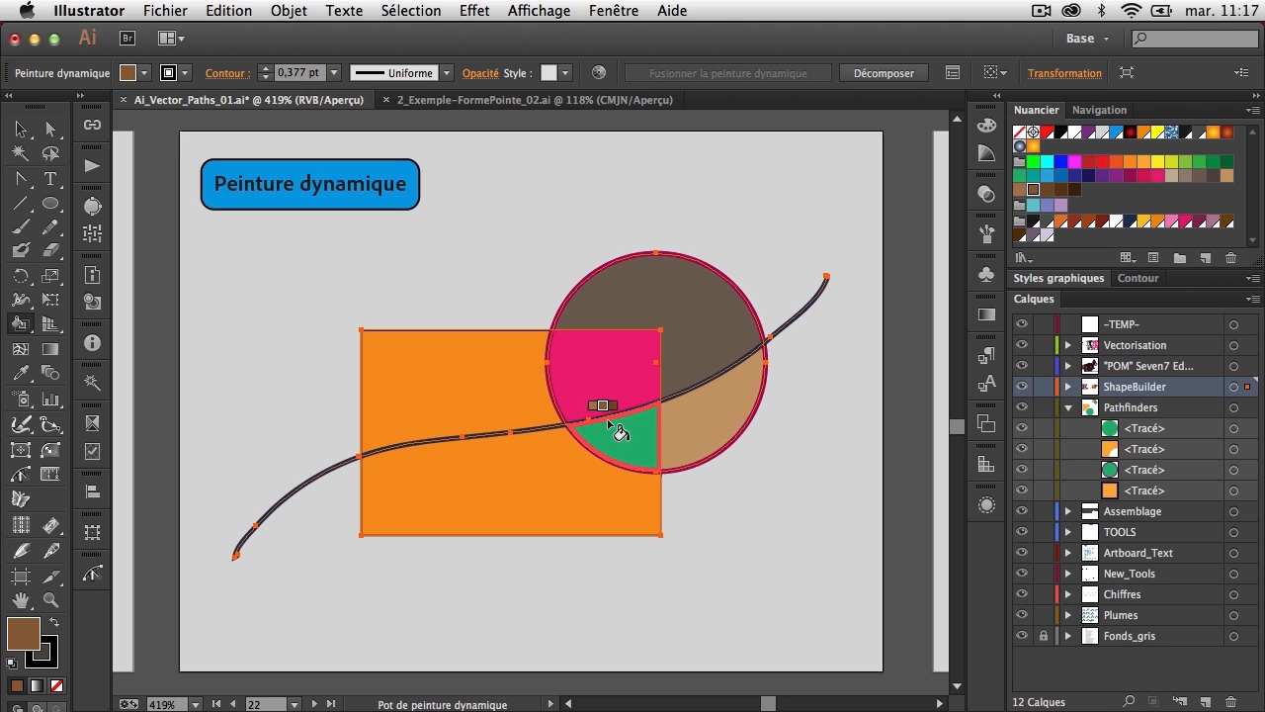
{"action": "left_click", "coordinate": [611, 425]}
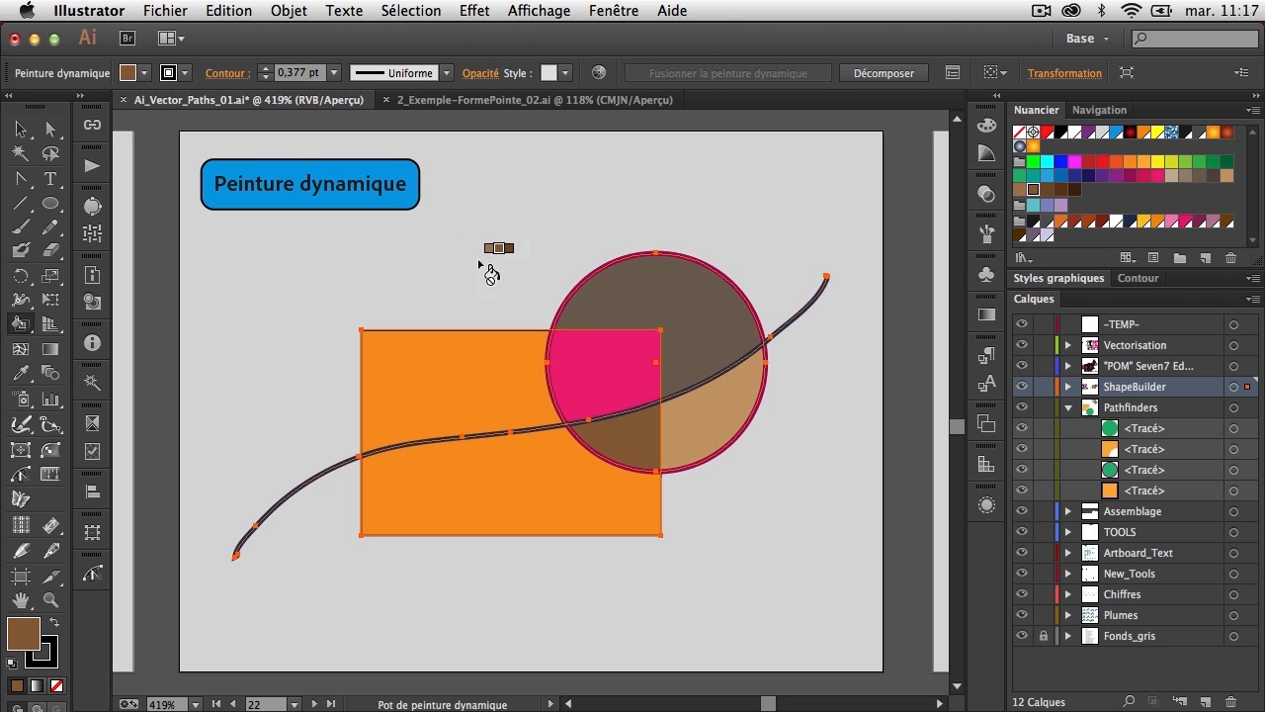
With Direct Selection, reshape the curve by moving its anchor points, and move the rectangle's upper-right corner up and outward
{"action": "key", "text": "v"}
{"action": "key", "text": "super+a"}
{"action": "left_click", "coordinate": [621, 192]}
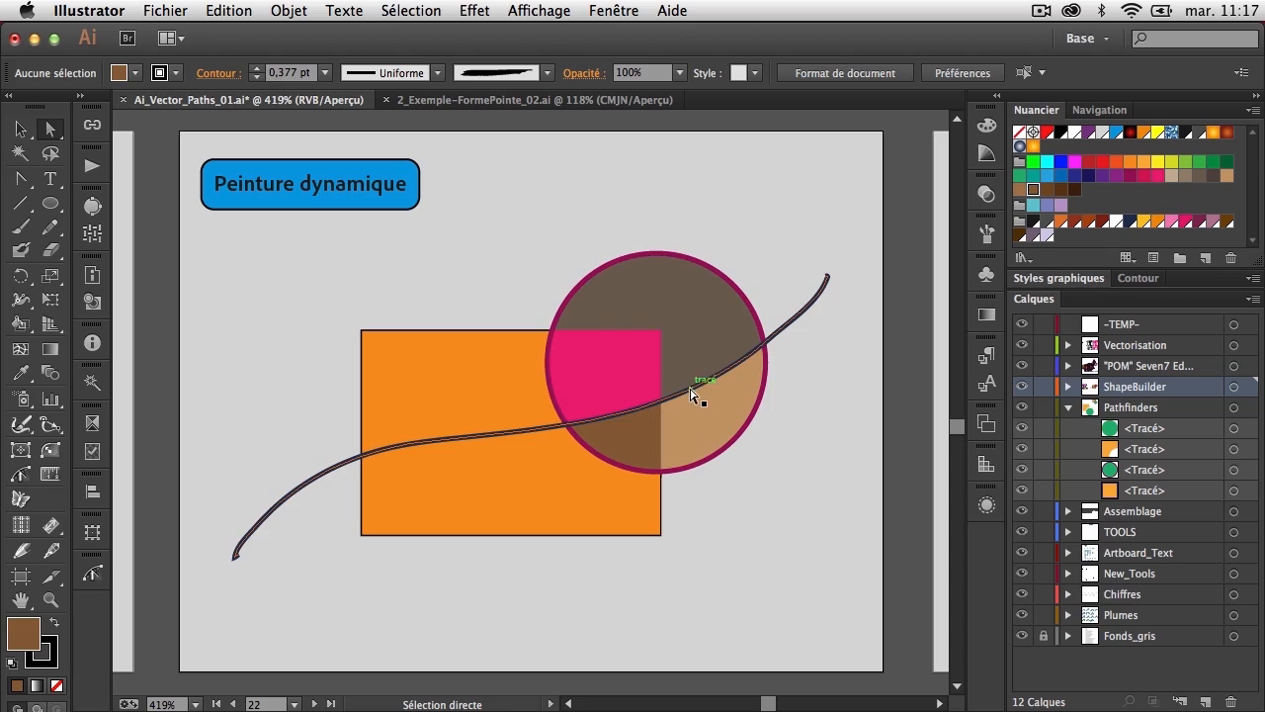
{"action": "left_click", "coordinate": [700, 391]}
{"action": "left_click_drag", "start_coordinate": [588, 425], "coordinate": [590, 402]}
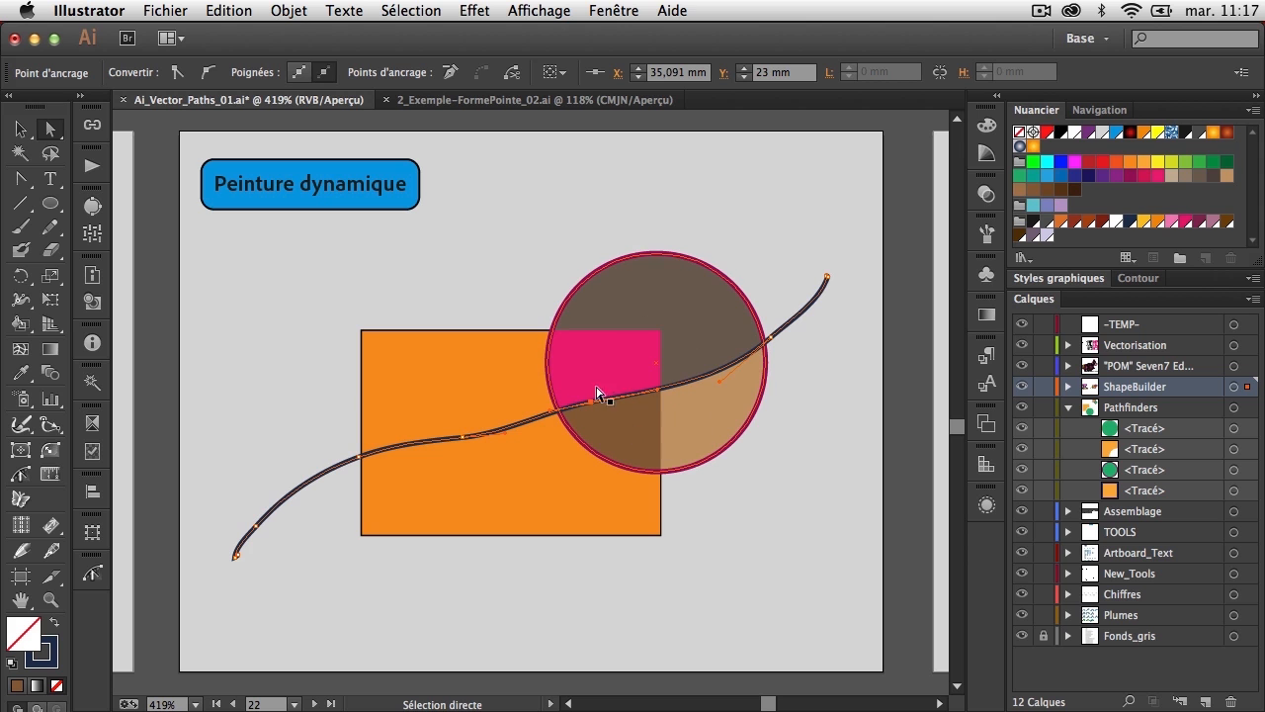
{"action": "left_click_drag", "start_coordinate": [468, 441], "coordinate": [462, 425]}
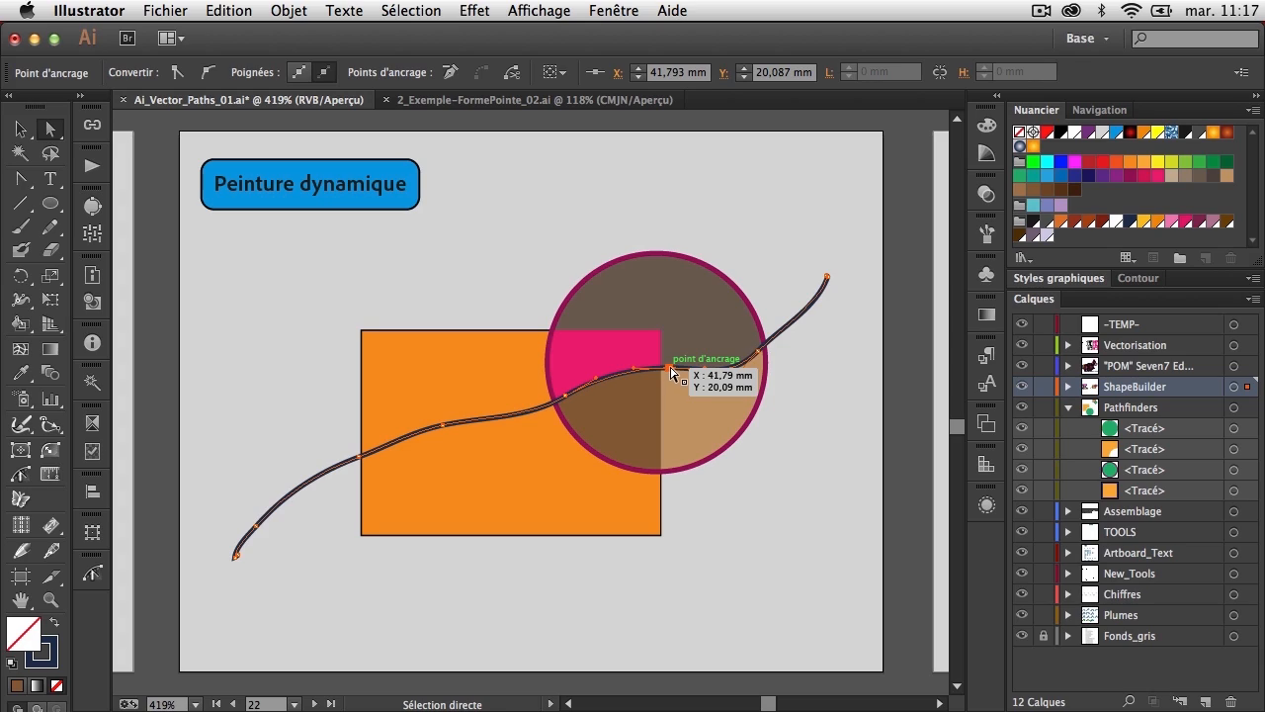
{"action": "left_click_drag", "start_coordinate": [672, 370], "coordinate": [670, 381]}
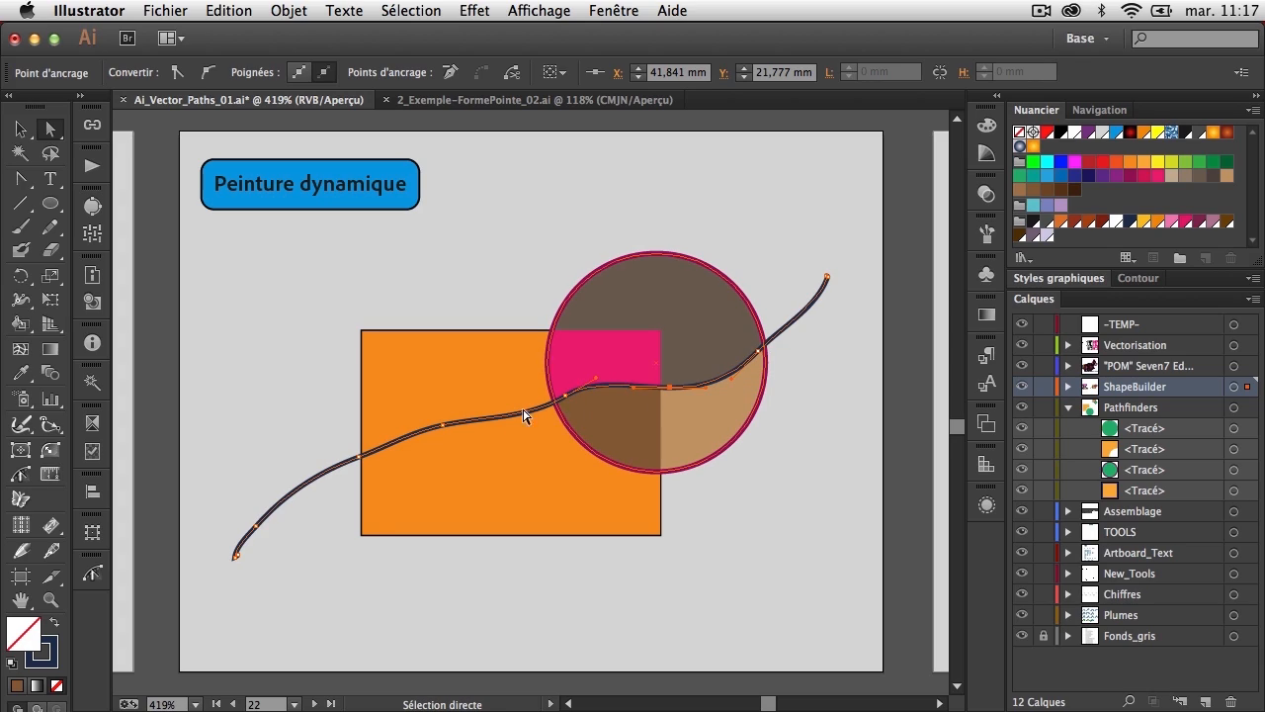
{"action": "left_click", "coordinate": [663, 340]}
{"action": "left_click_drag", "start_coordinate": [663, 340], "coordinate": [670, 314]}
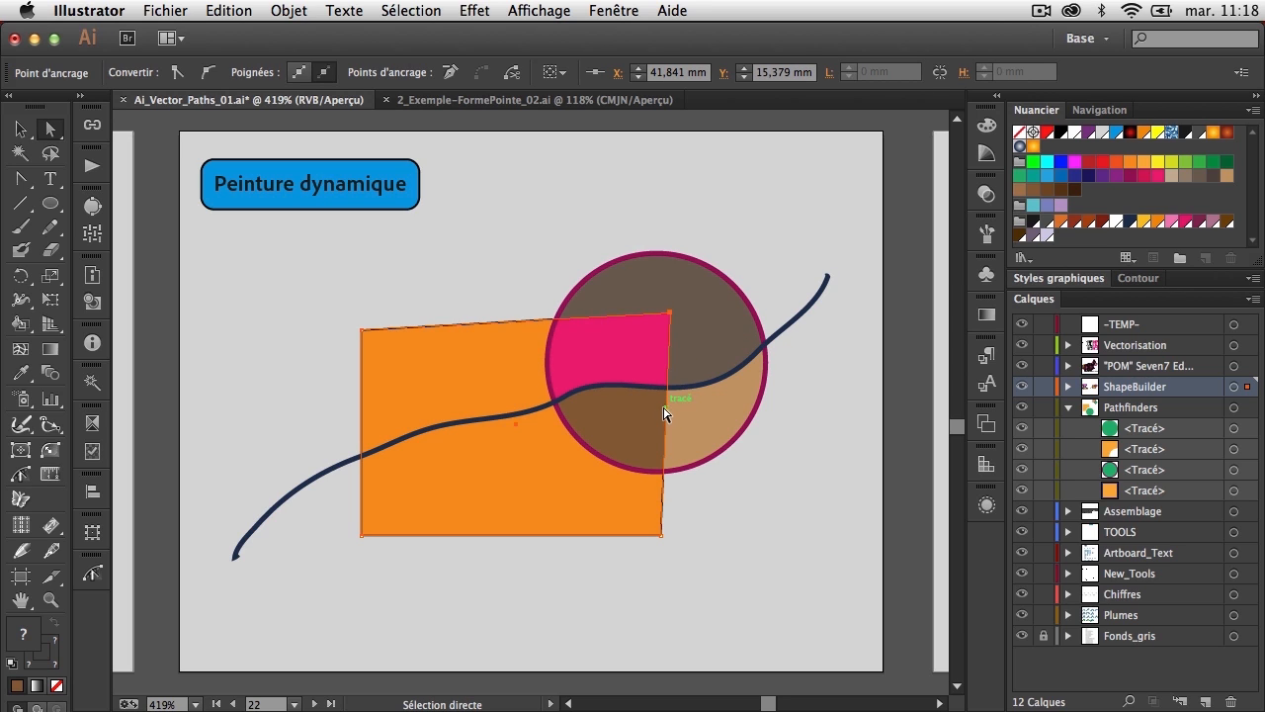
Isolate the Live Paint group, select the curve and redraw its middle section with the Pencil tool
{"action": "left_click", "coordinate": [536, 411]}
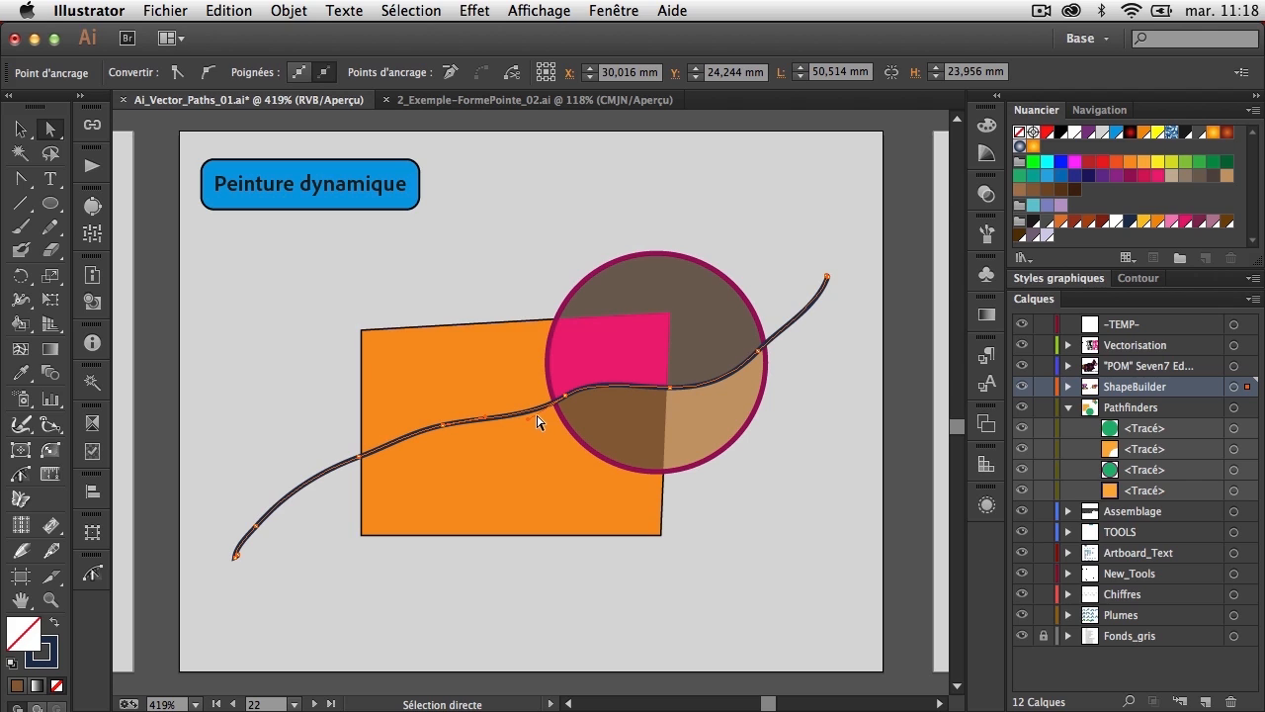
{"action": "key", "text": "v"}
{"action": "double_click", "coordinate": [533, 408]}
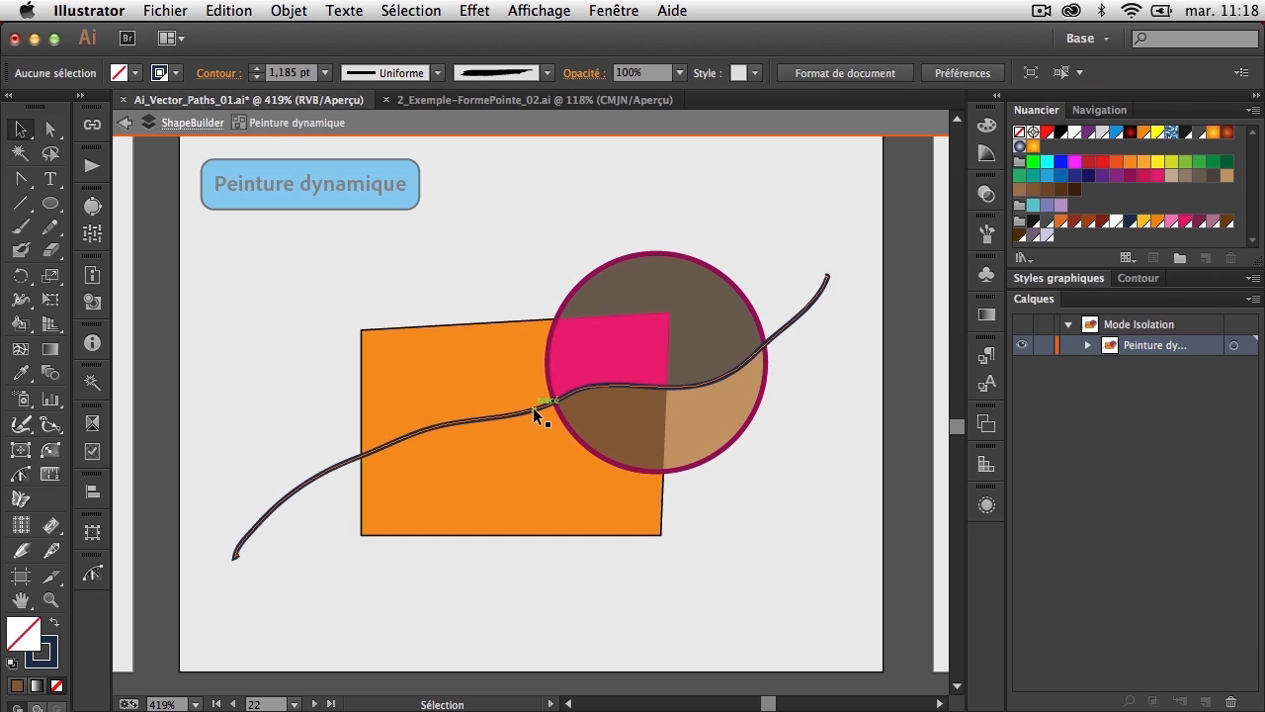
{"action": "left_click", "coordinate": [533, 408]}
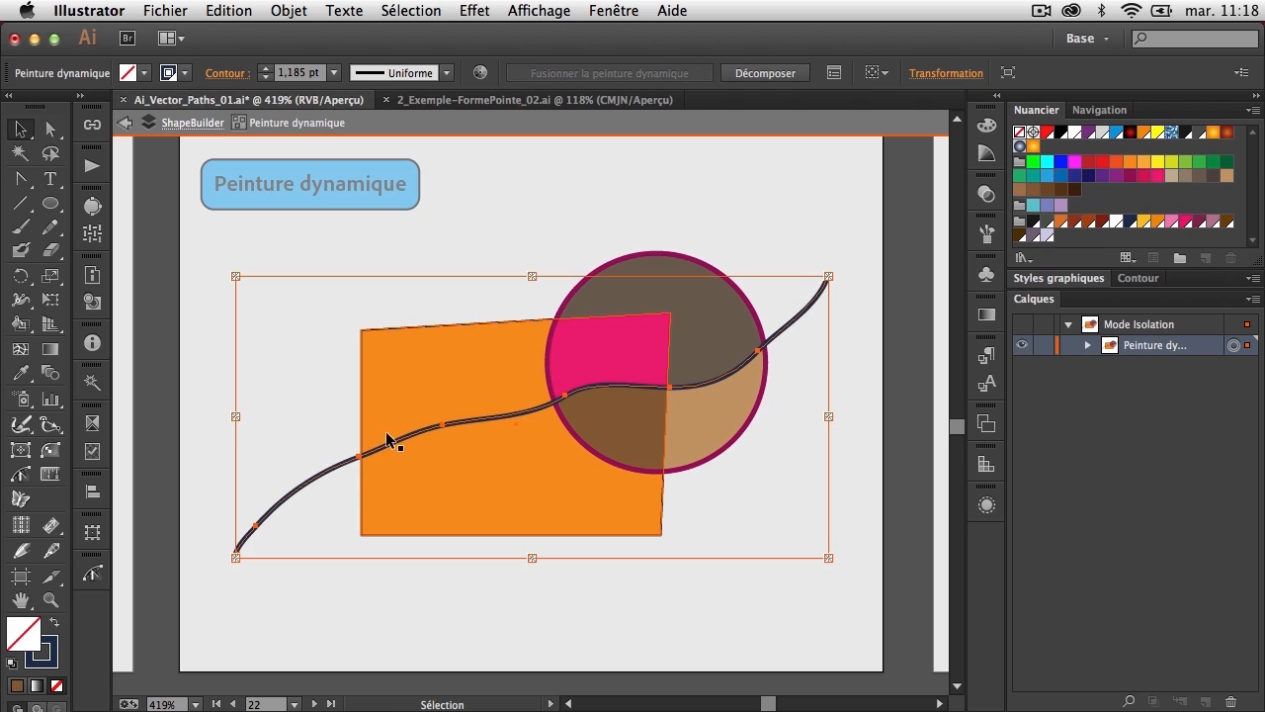
{"action": "key", "text": "n"}
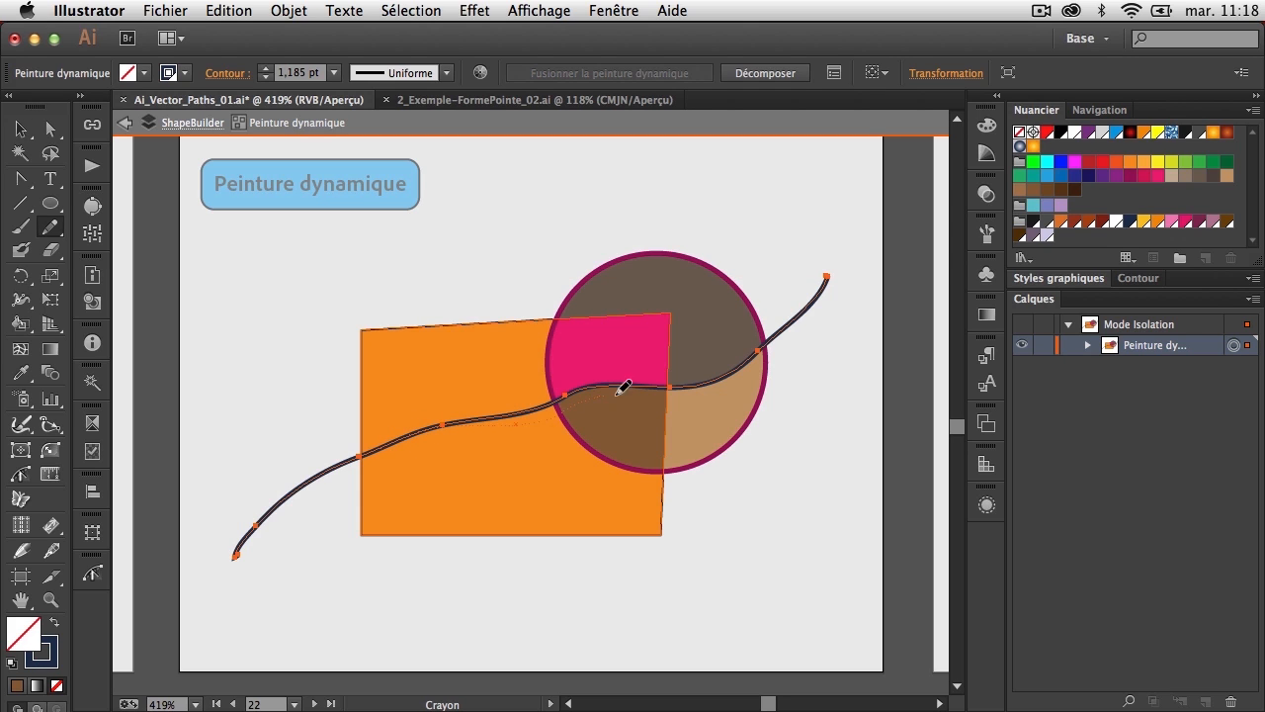
{"action": "mouse_move", "coordinate": [708, 378]}
{"action": "left_mouse_down"}
{"action": "mouse_move", "coordinate": [508, 426]}
{"action": "mouse_move", "coordinate": [734, 362]}
{"action": "left_mouse_up"}
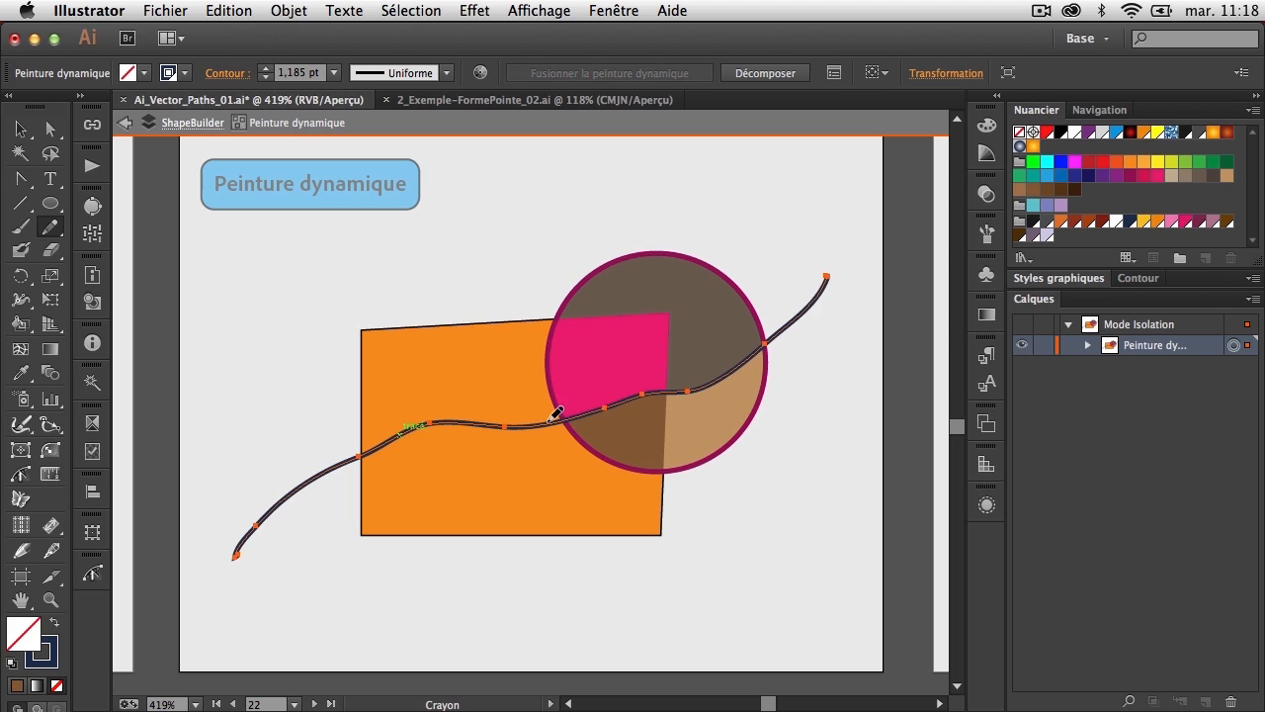
{"action": "mouse_move", "coordinate": [629, 403]}
{"action": "left_mouse_down"}
{"action": "mouse_move", "coordinate": [661, 391]}
{"action": "mouse_move", "coordinate": [615, 408]}
{"action": "mouse_move", "coordinate": [687, 383]}
{"action": "mouse_move", "coordinate": [602, 413]}
{"action": "left_mouse_up"}
Set the curve's stroke to none and redraw its path across the rectangle and circle with the Pencil tool
{"action": "left_click", "coordinate": [42, 651]}
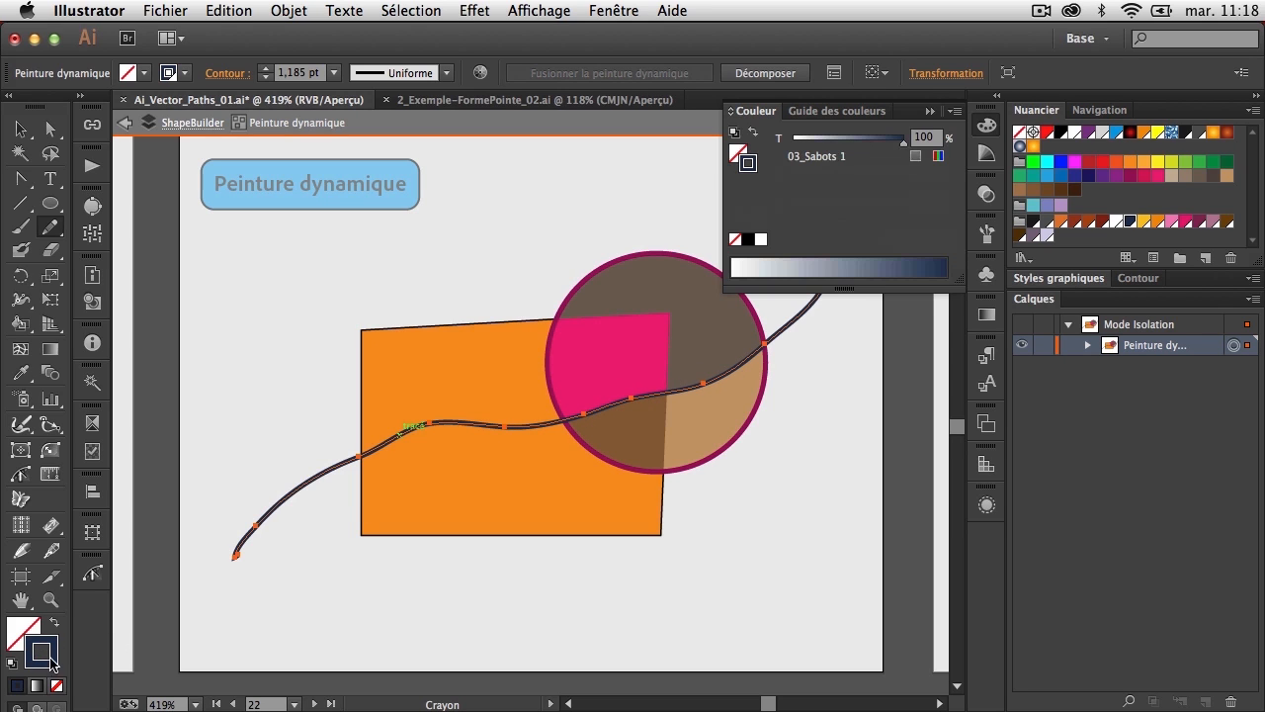
{"action": "left_click", "coordinate": [58, 687]}
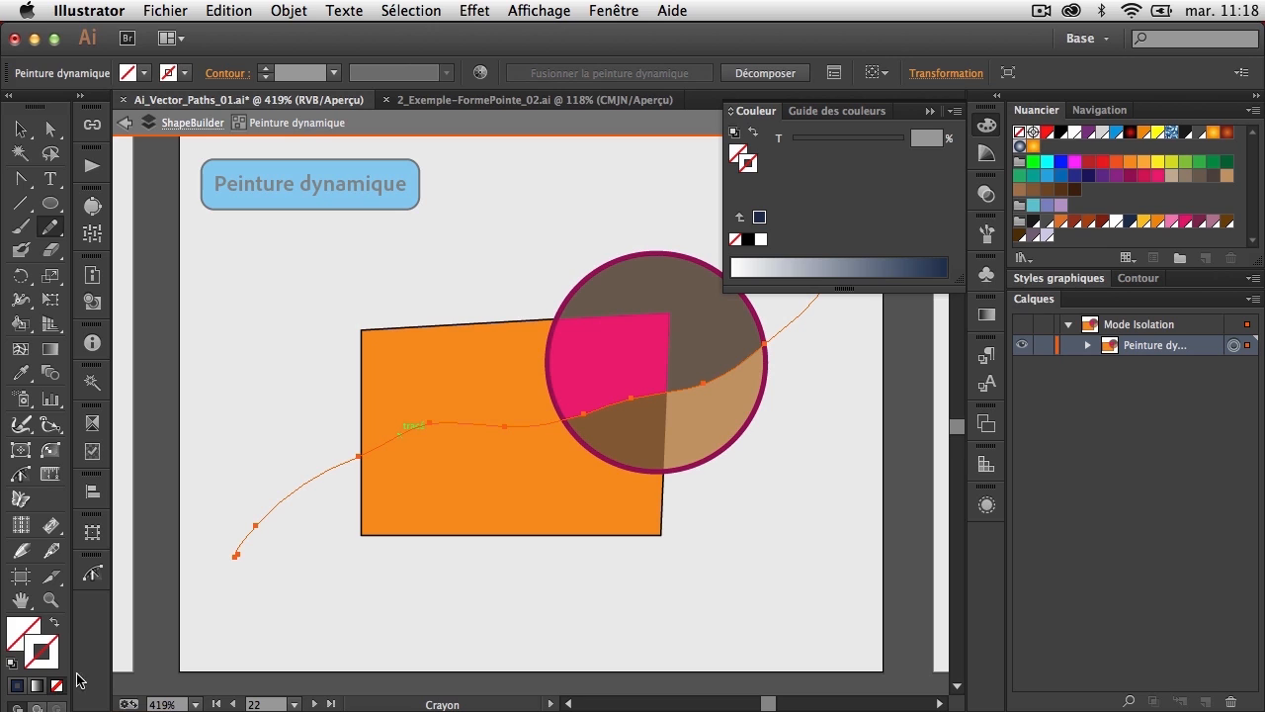
{"action": "left_click_drag", "start_coordinate": [632, 403], "coordinate": [634, 399]}
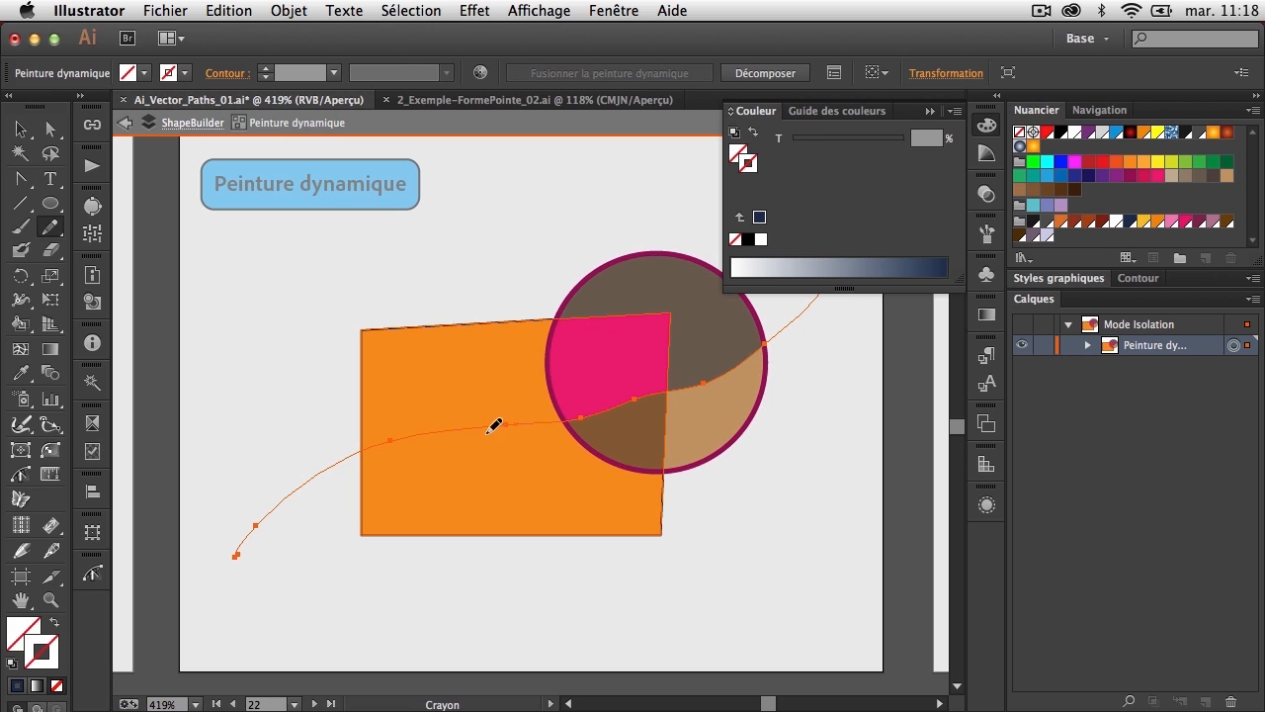
{"action": "left_click_drag", "start_coordinate": [732, 368], "coordinate": [723, 368]}
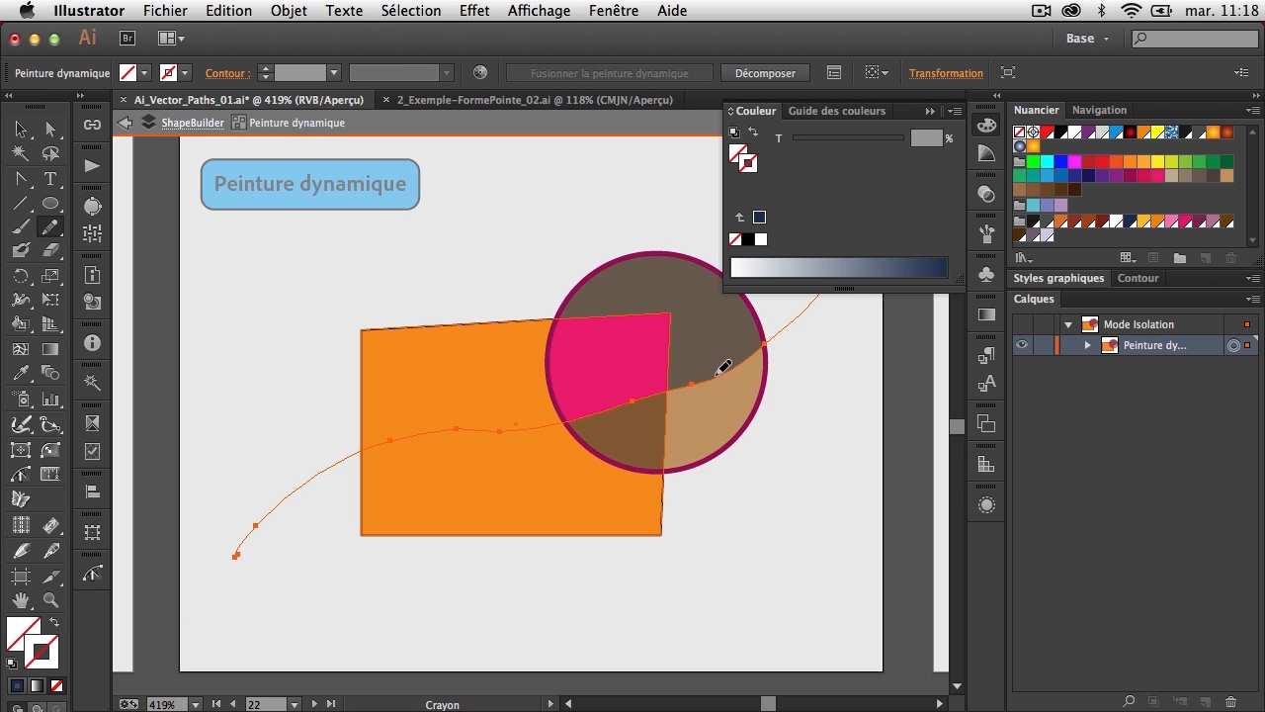
Close the colour controls and exit isolation of the Live Paint group back to the full artwork
{"action": "left_click", "coordinate": [986, 129]}
{"action": "key", "text": "v"}
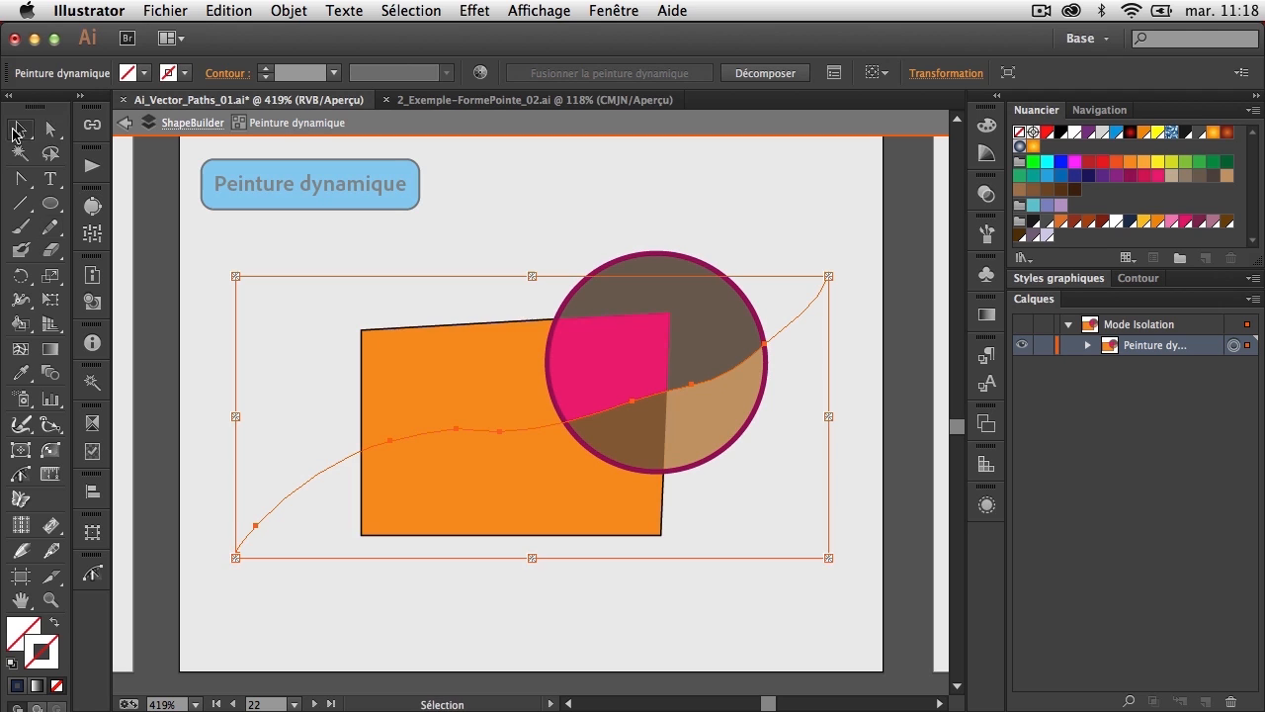
{"action": "double_click", "coordinate": [478, 223]}
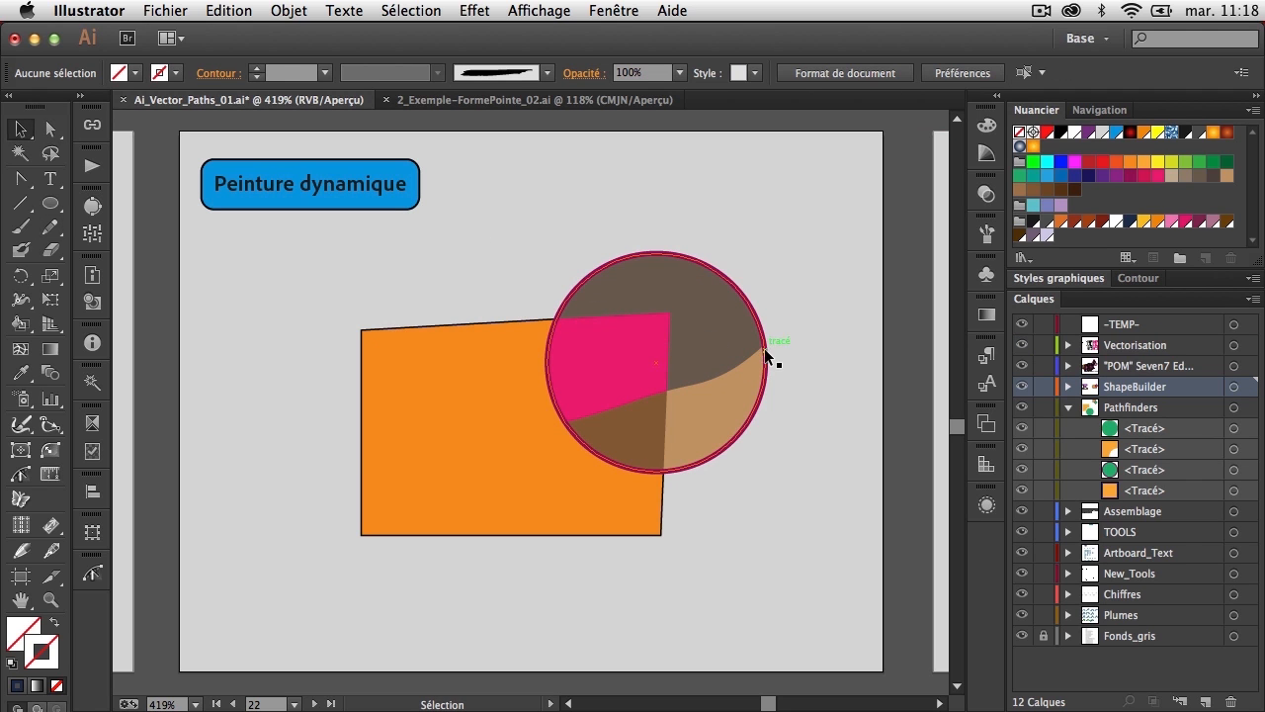
Select the Live Paint group and examine the paths it contains within the ShapeBuilder layer
{"action": "left_click", "coordinate": [763, 345]}
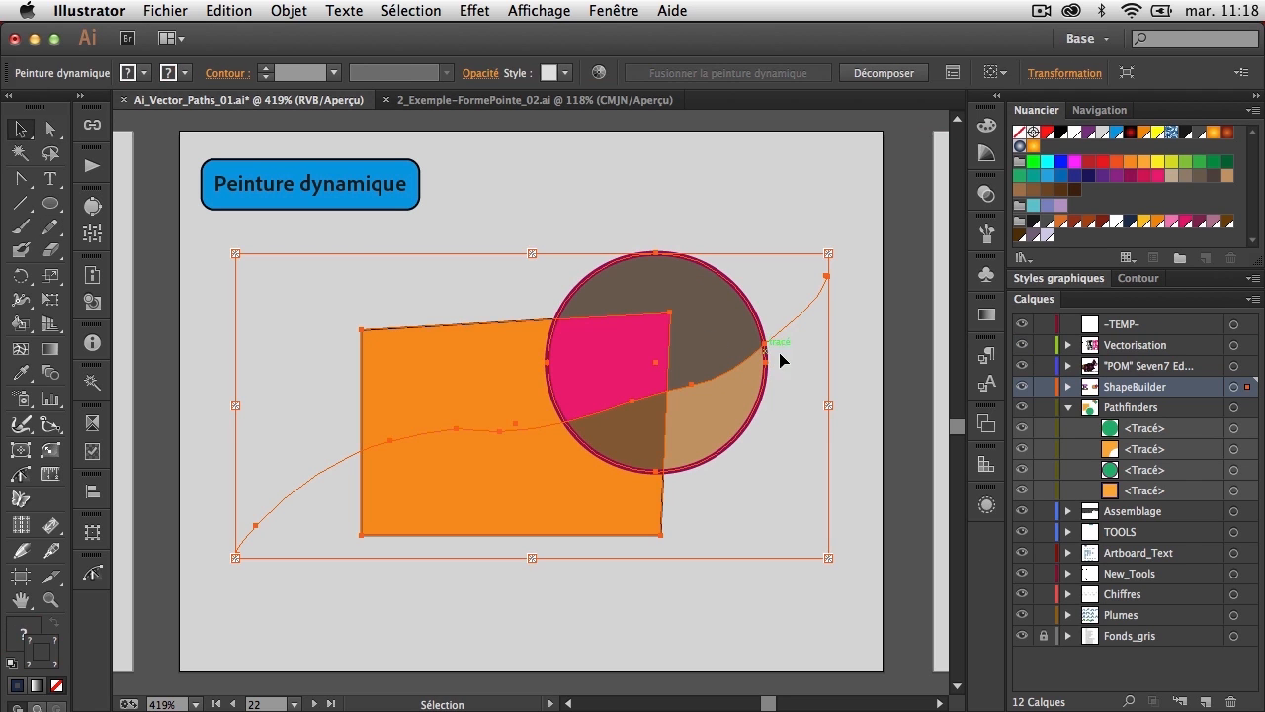
{"action": "left_click", "coordinate": [1069, 386]}
{"action": "left_click", "coordinate": [1089, 408]}
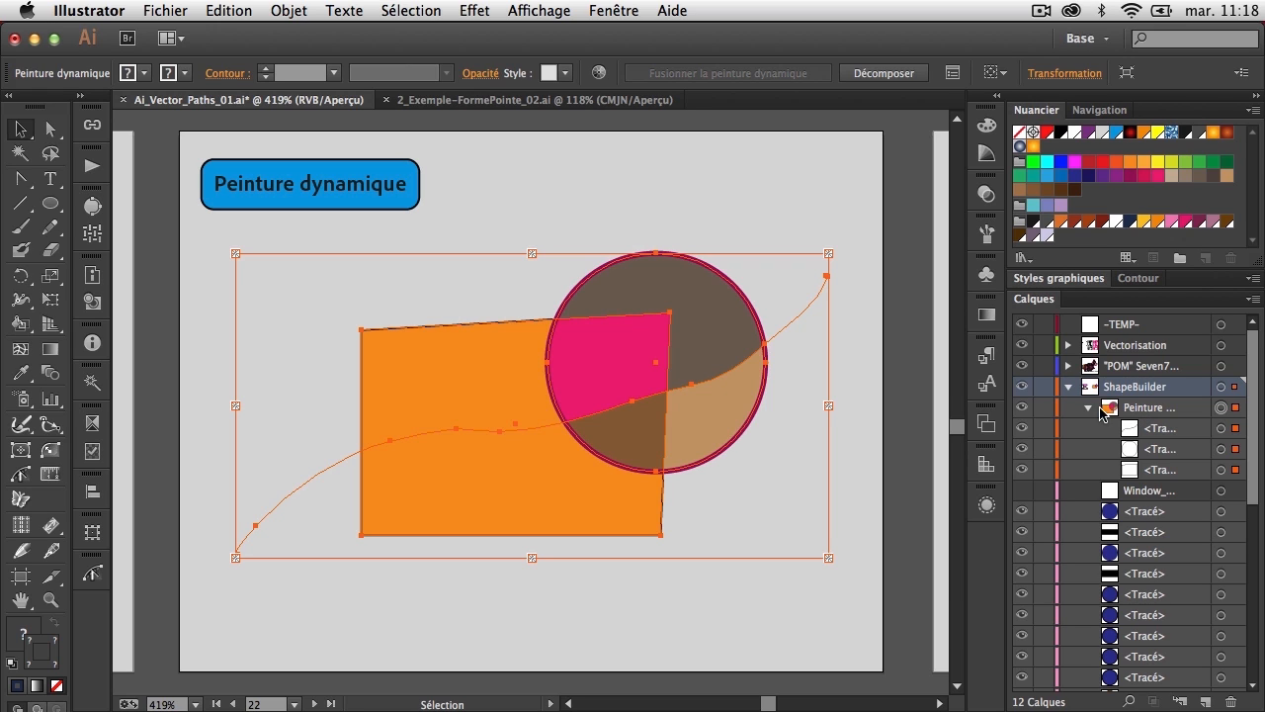
{"action": "left_click", "coordinate": [1088, 407]}
{"action": "left_click", "coordinate": [1089, 407]}
{"action": "left_click", "coordinate": [1088, 408]}
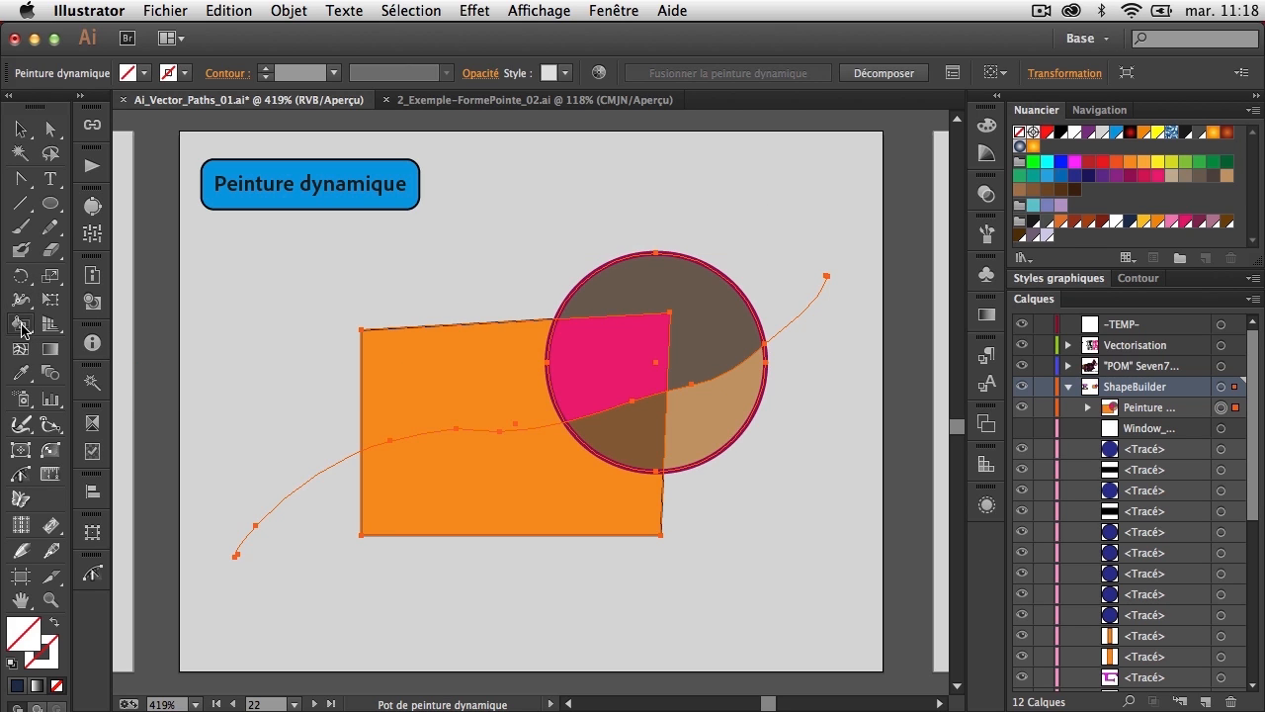
Detach the Live Paint tools as a floating set and, with Live Paint Selection, delete the curve segment extending outside the circle
{"action": "left_click", "coordinate": [22, 327]}
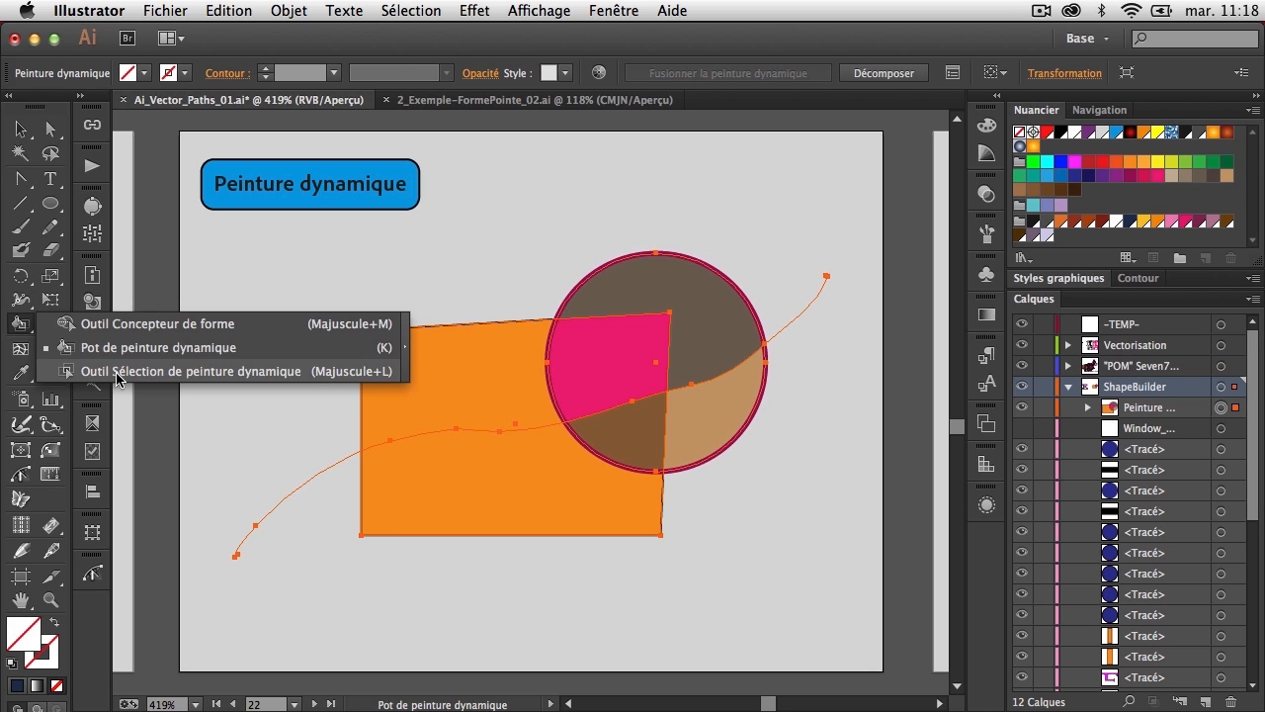
{"action": "left_click", "coordinate": [404, 357]}
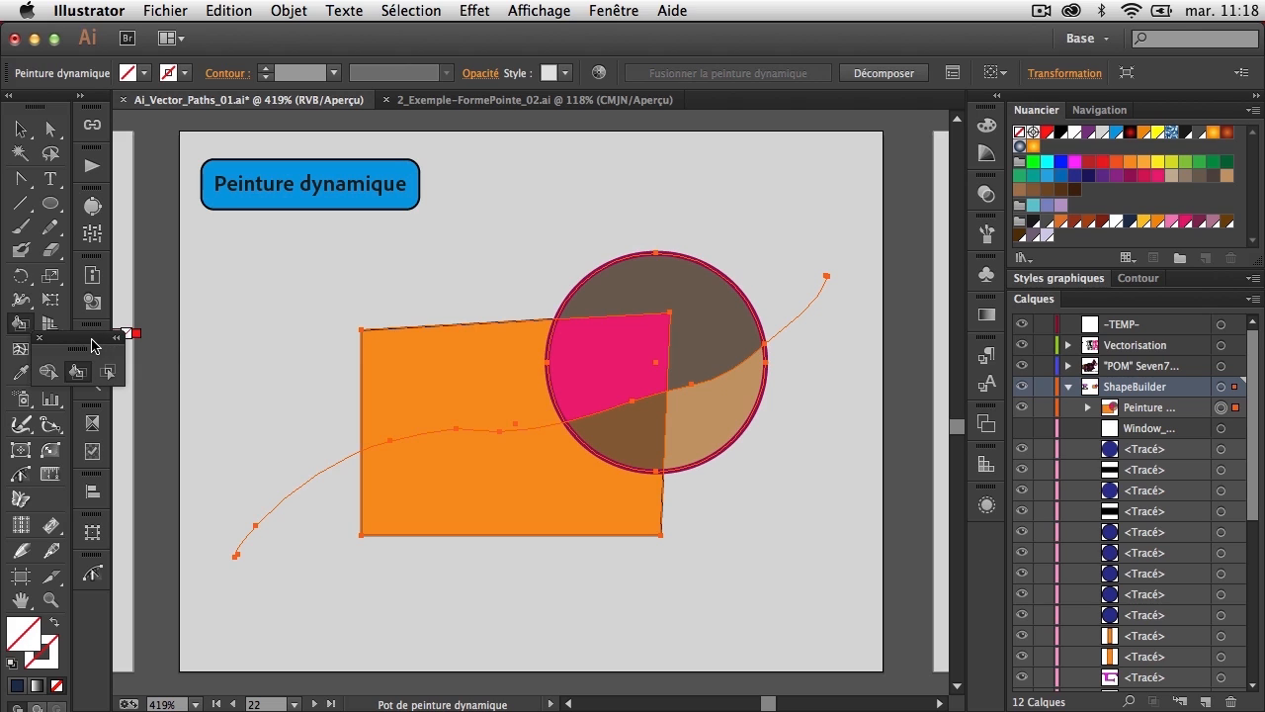
{"action": "left_click_drag", "start_coordinate": [93, 339], "coordinate": [214, 247]}
{"action": "left_click", "coordinate": [229, 281]}
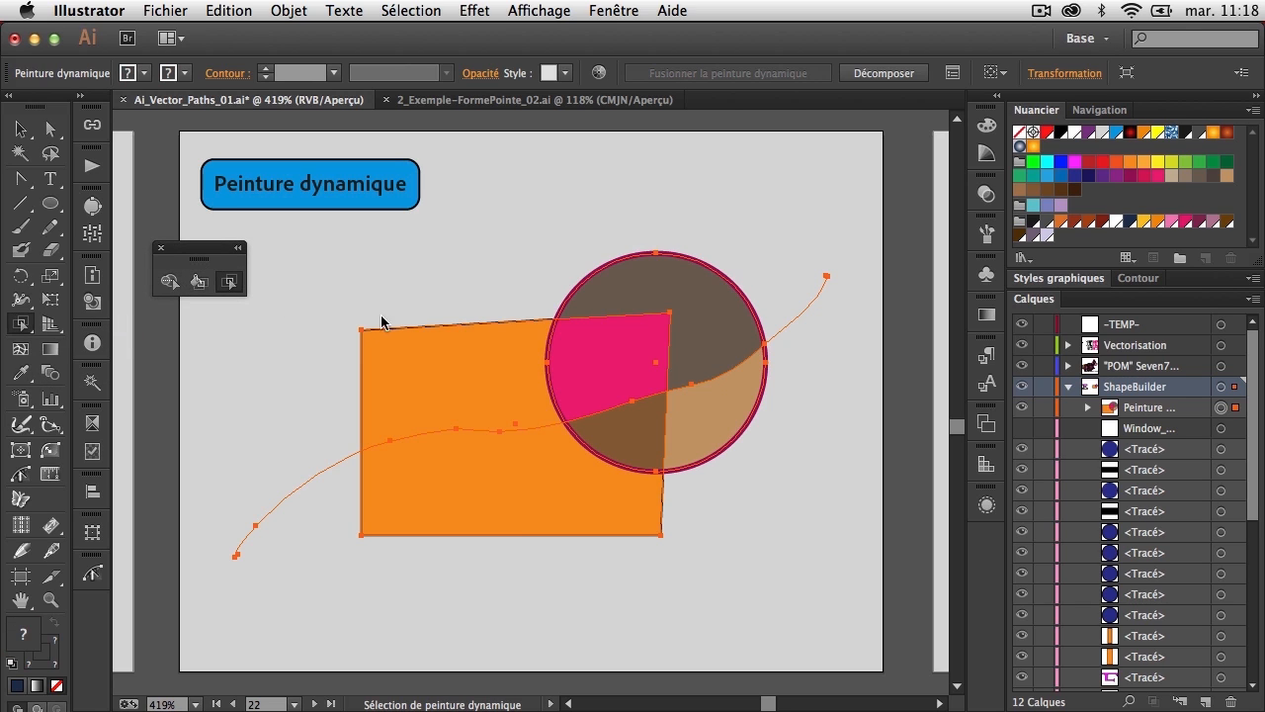
{"action": "left_click", "coordinate": [803, 318]}
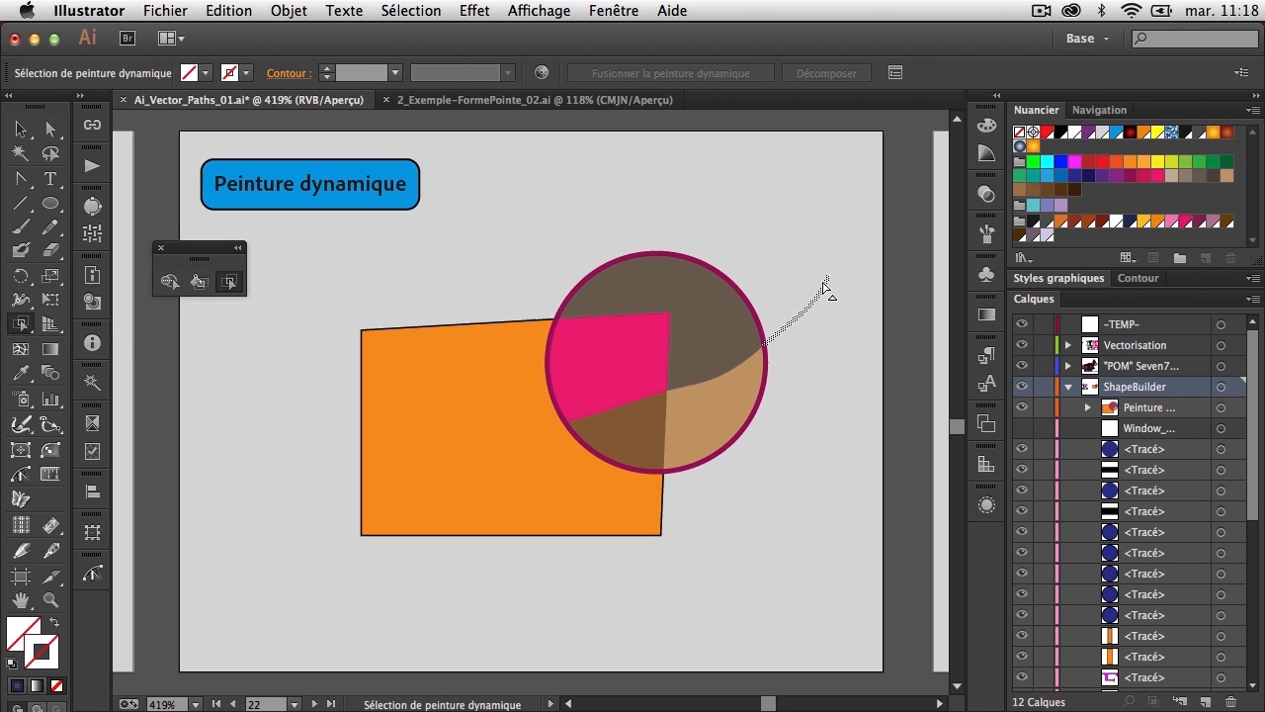
{"action": "key", "text": "Delete"}
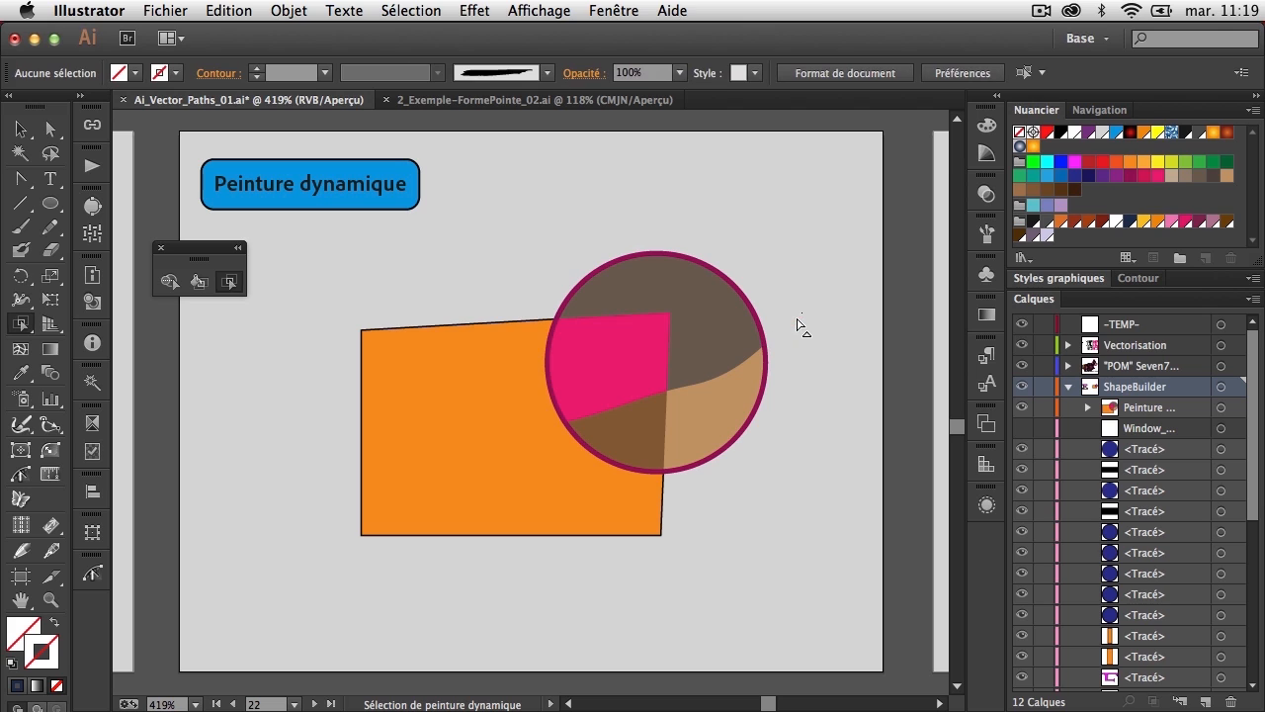
Check the paths in Outline view, then delete the curve segment extending outside the rectangle with Live Paint Selection
{"action": "key", "text": "super+y"}
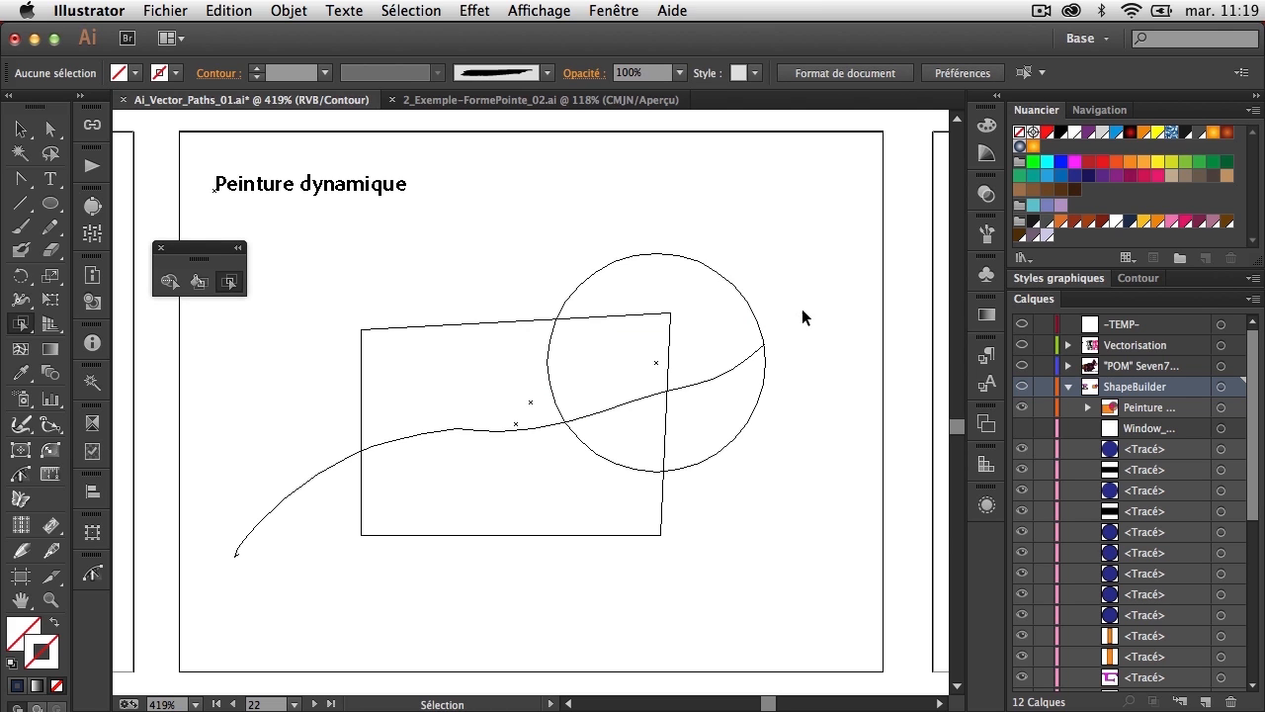
{"action": "left_click", "coordinate": [279, 511]}
{"action": "key", "text": "Delete"}
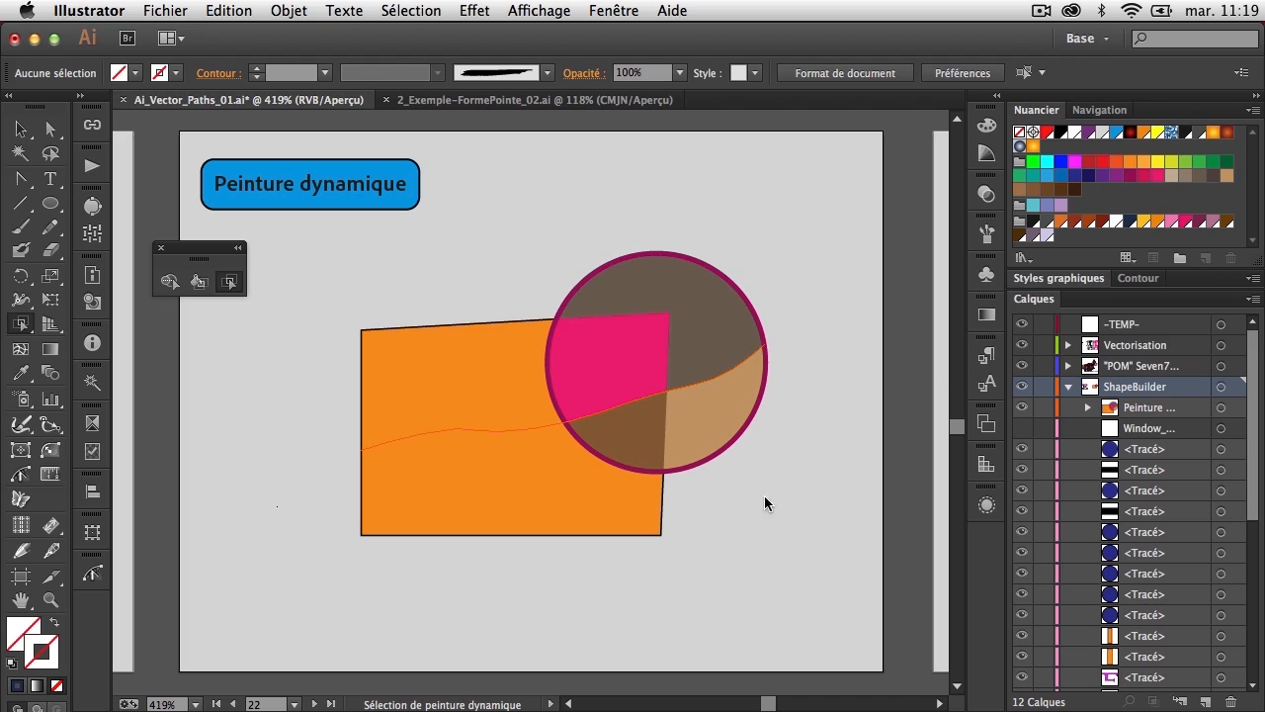
Delete all the shapes forming the letter on the "Outil Concepteur de forme" artboard
{"action": "left_click_drag", "start_coordinate": [217, 399], "coordinate": [709, 424]}
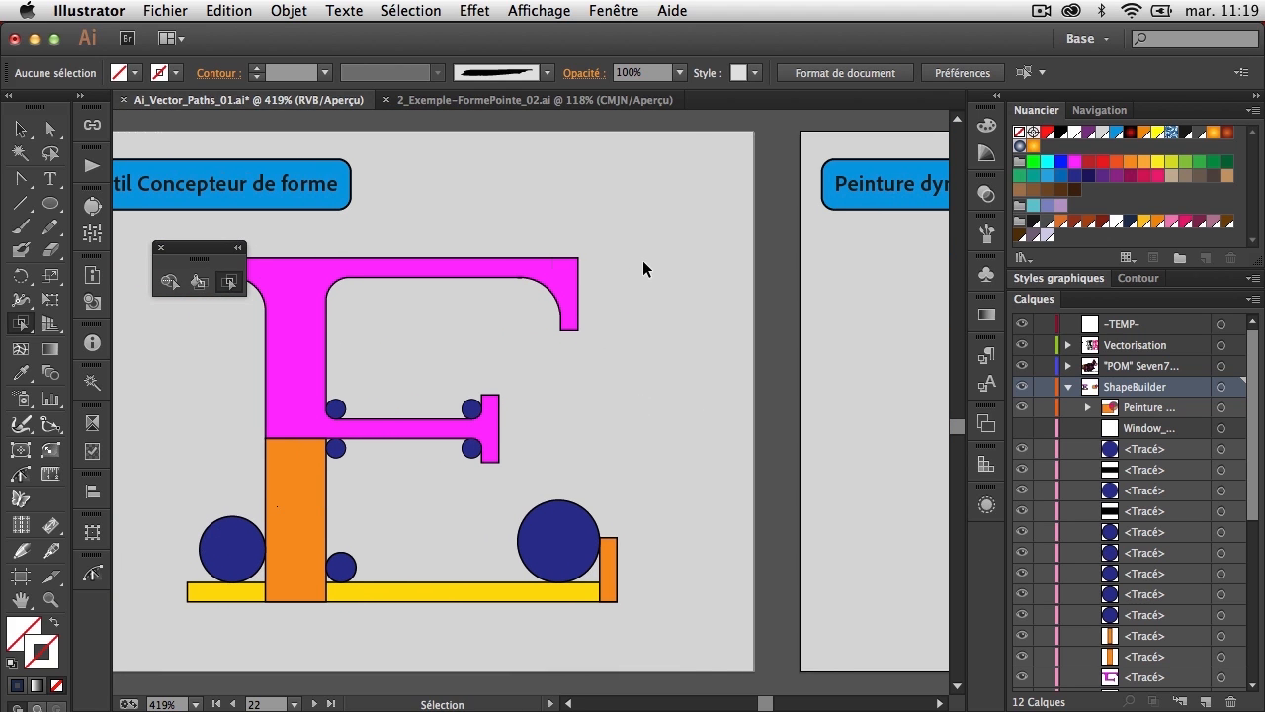
{"action": "left_click_drag", "start_coordinate": [645, 264], "coordinate": [213, 594]}
{"action": "key", "text": "Delete"}
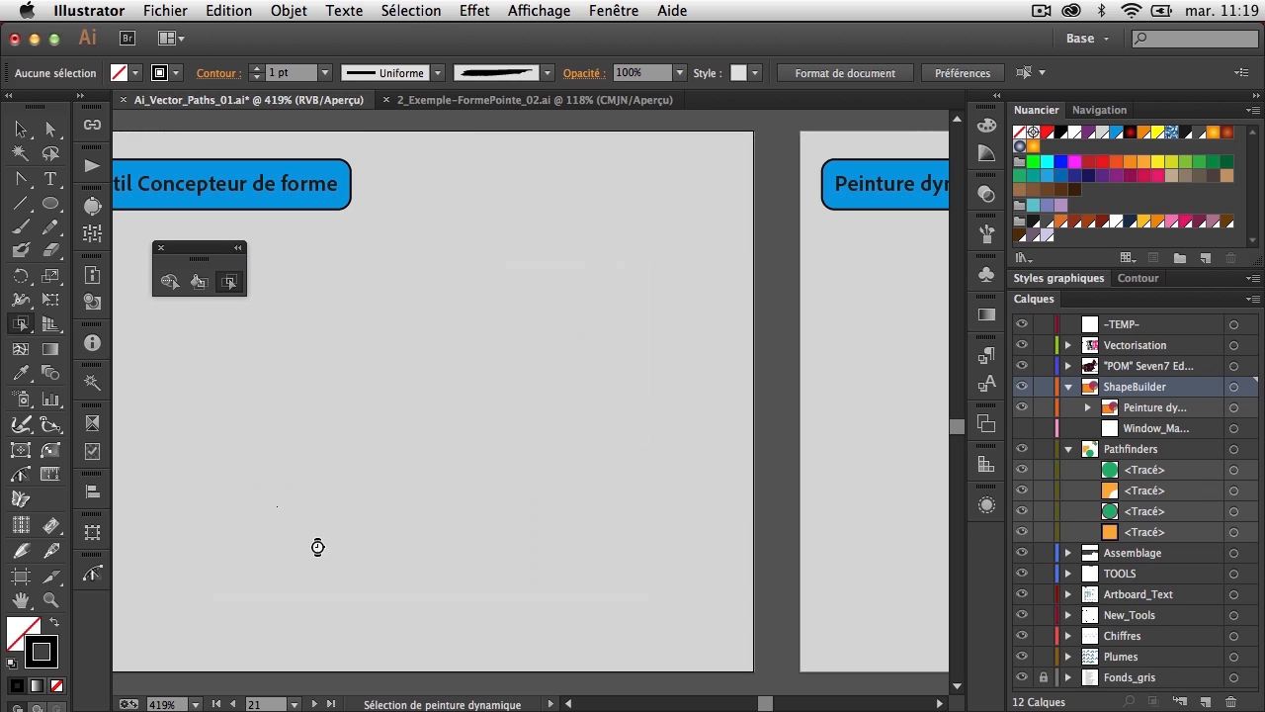
Draw a smiley with the Pencil tool: a drop-shaped head with crossing line ends, two oval eyes and a smiling mouth
{"action": "left_click", "coordinate": [52, 227]}
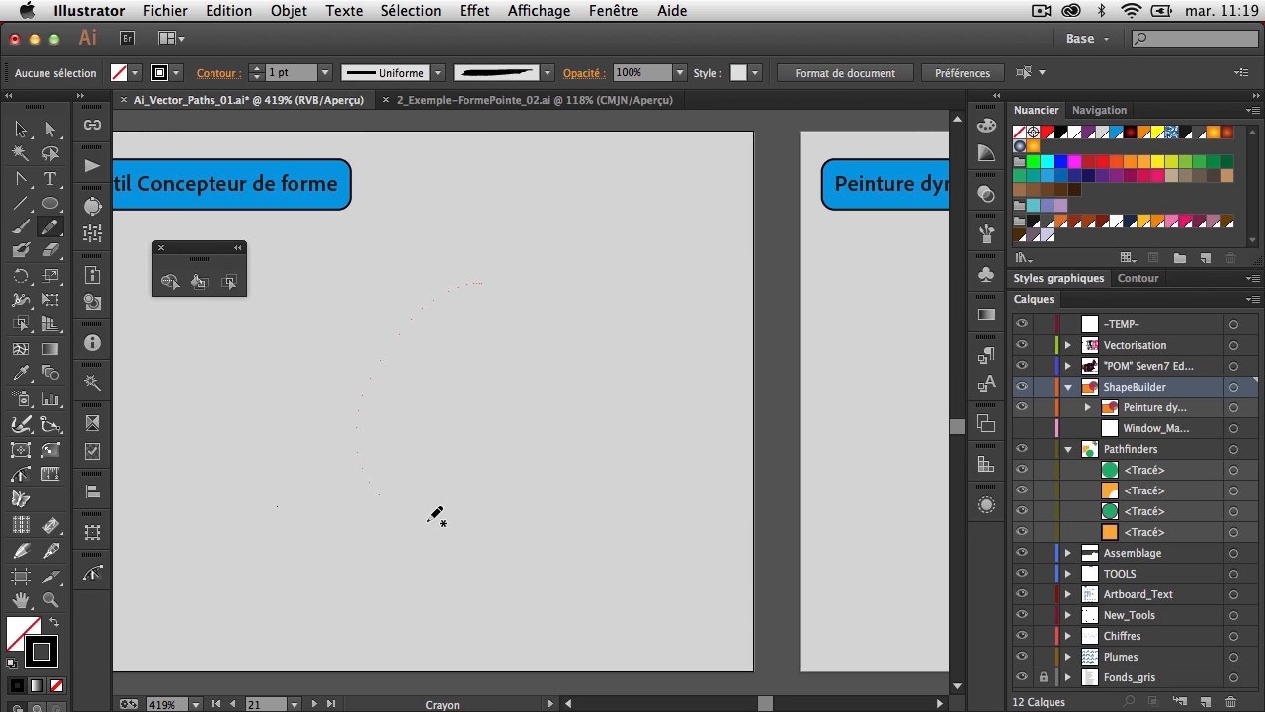
{"action": "left_click_drag", "start_coordinate": [454, 281], "coordinate": [482, 282]}
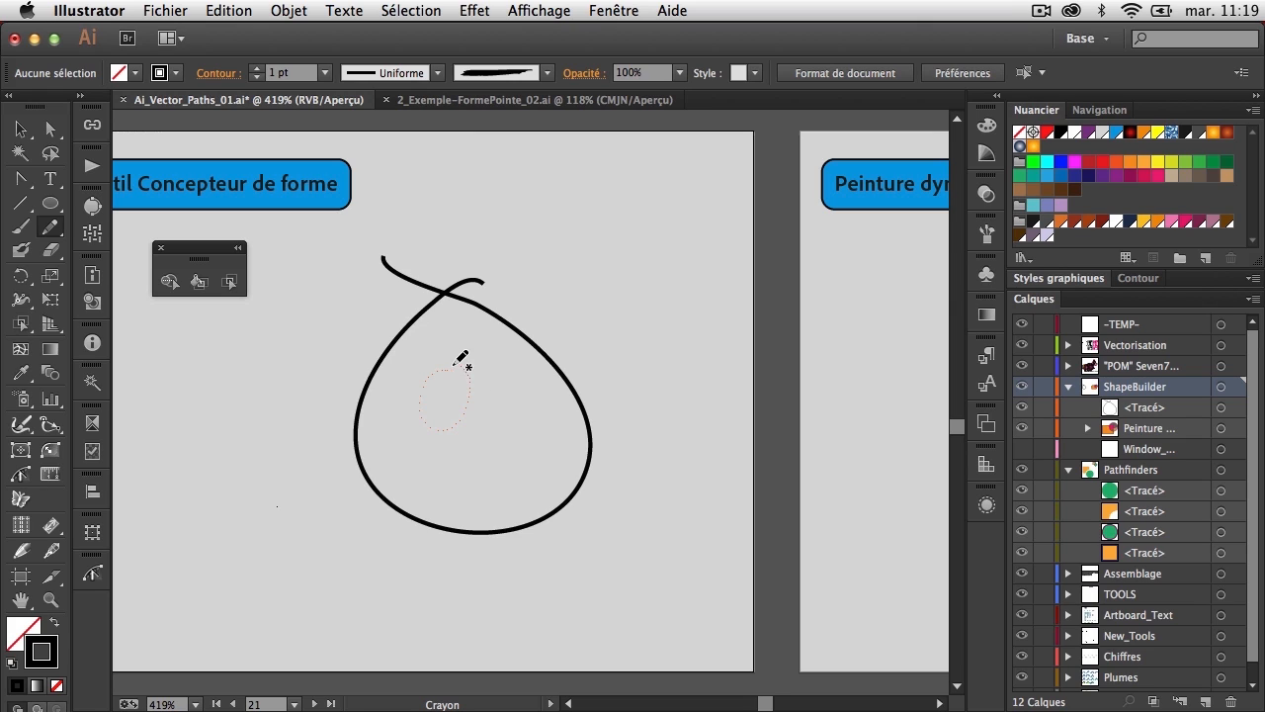
{"action": "left_click_drag", "start_coordinate": [454, 364], "coordinate": [447, 367]}
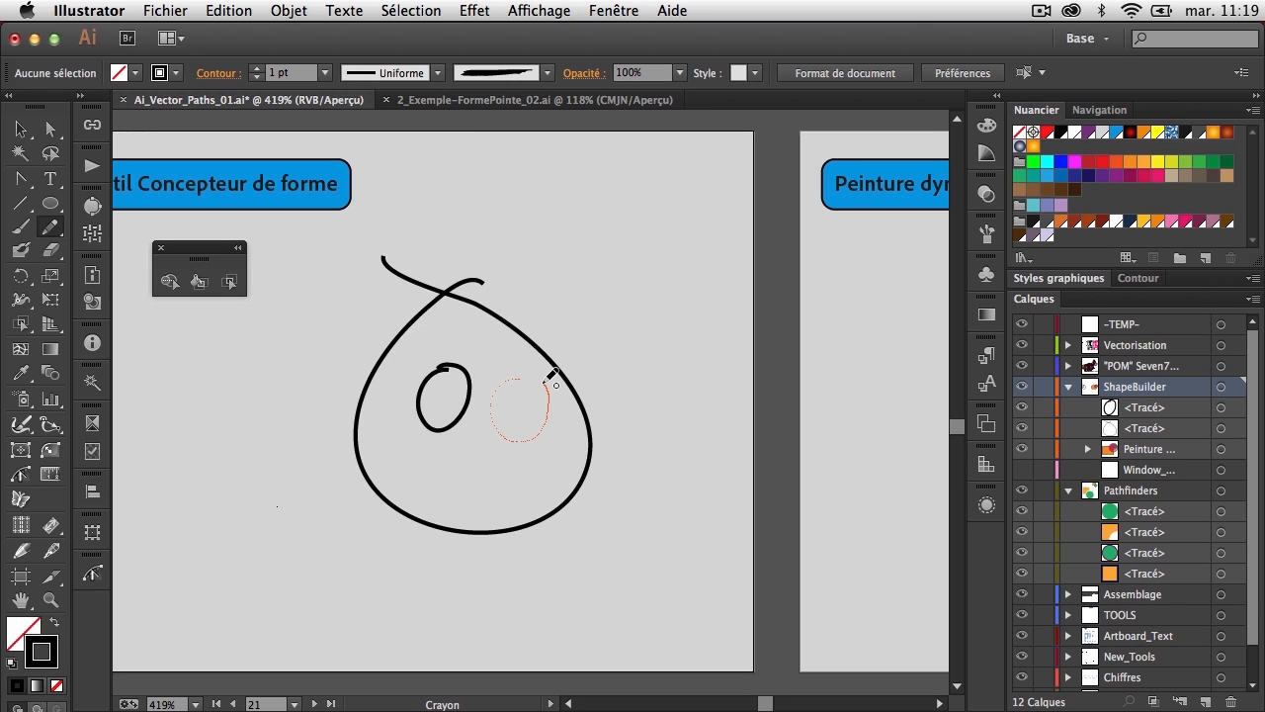
{"action": "left_click_drag", "start_coordinate": [546, 382], "coordinate": [540, 383]}
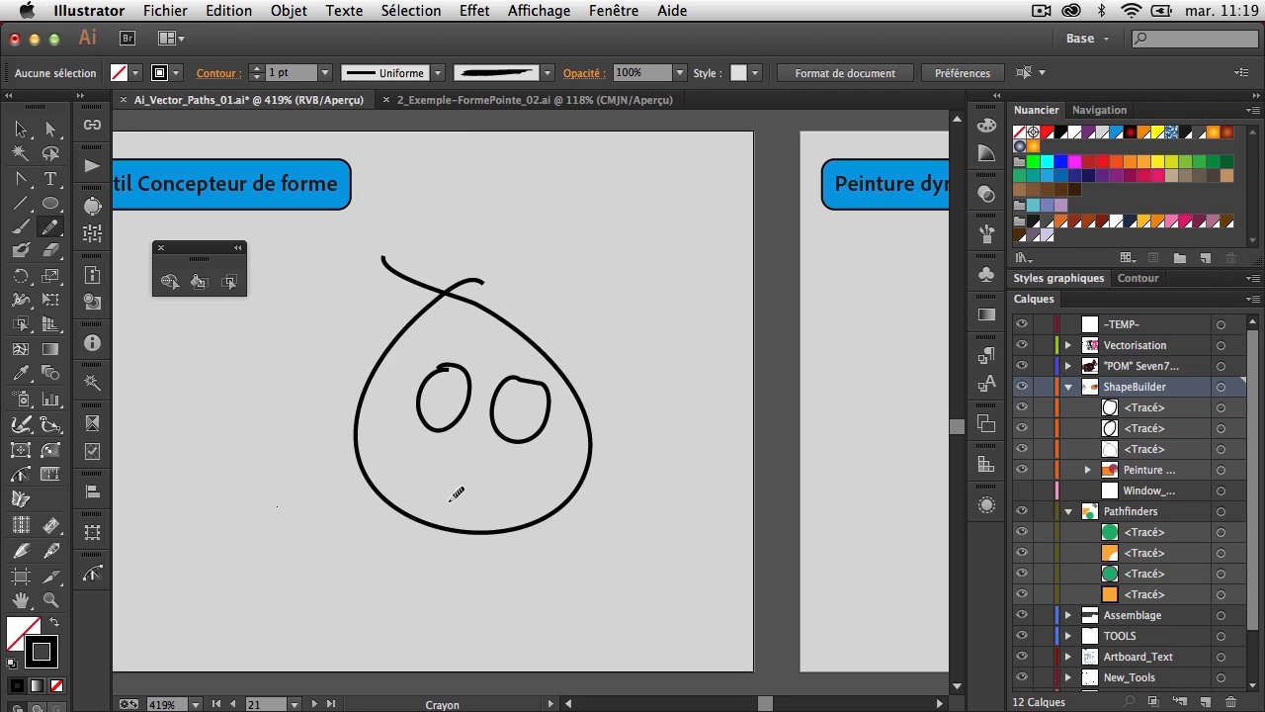
{"action": "left_click_drag", "start_coordinate": [542, 461], "coordinate": [540, 463]}
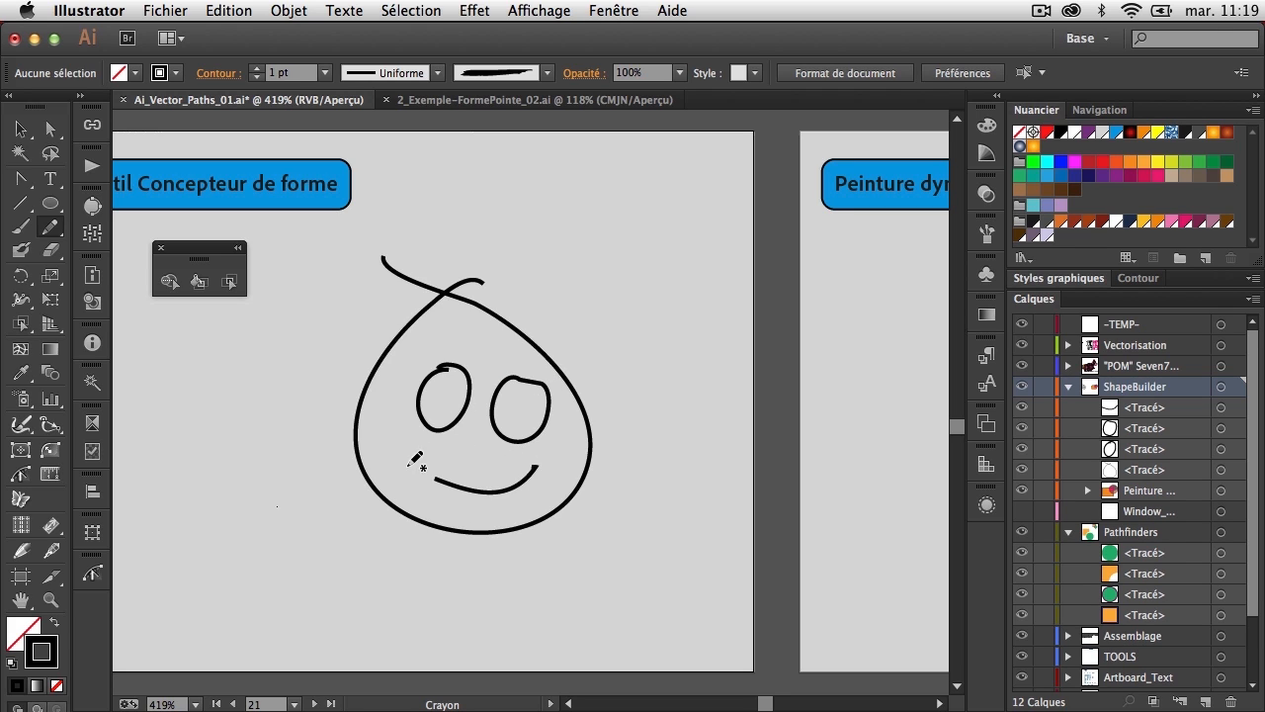
With the Shape Builder tool, remove the two line ends protruding past the head outline's crossing and fill the head red
{"action": "key", "text": "v"}
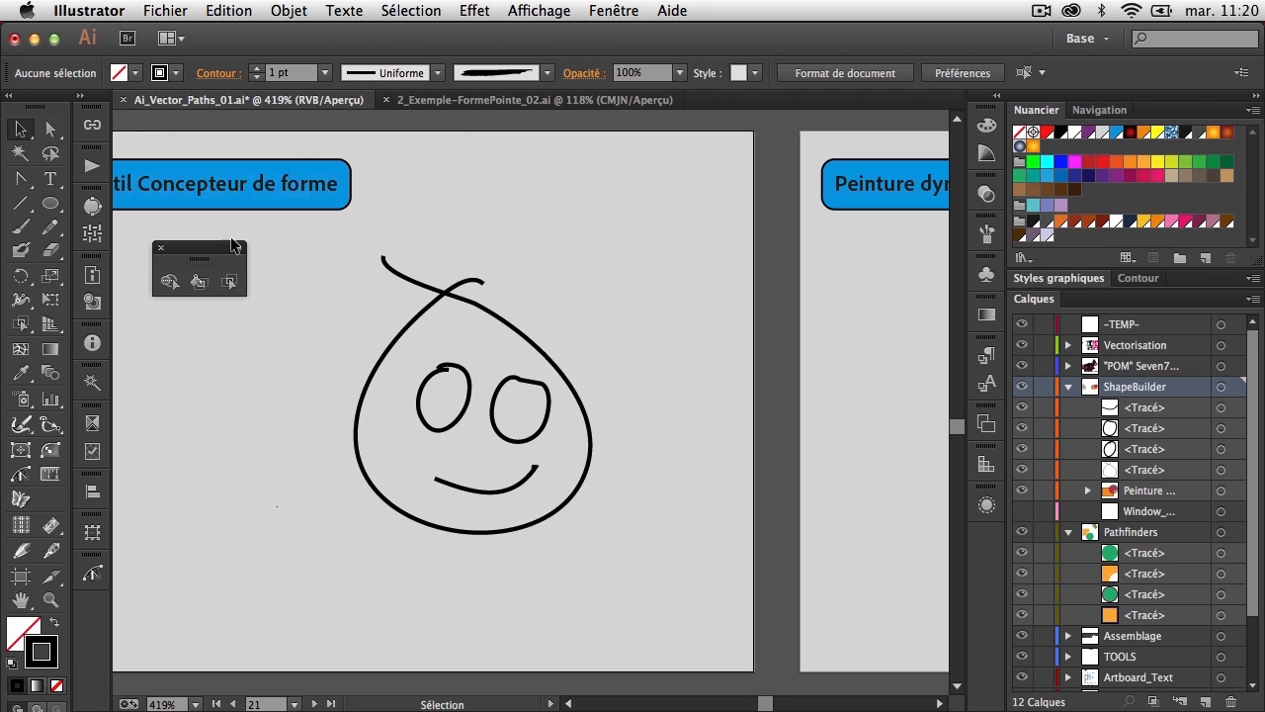
{"action": "left_click", "coordinate": [445, 289]}
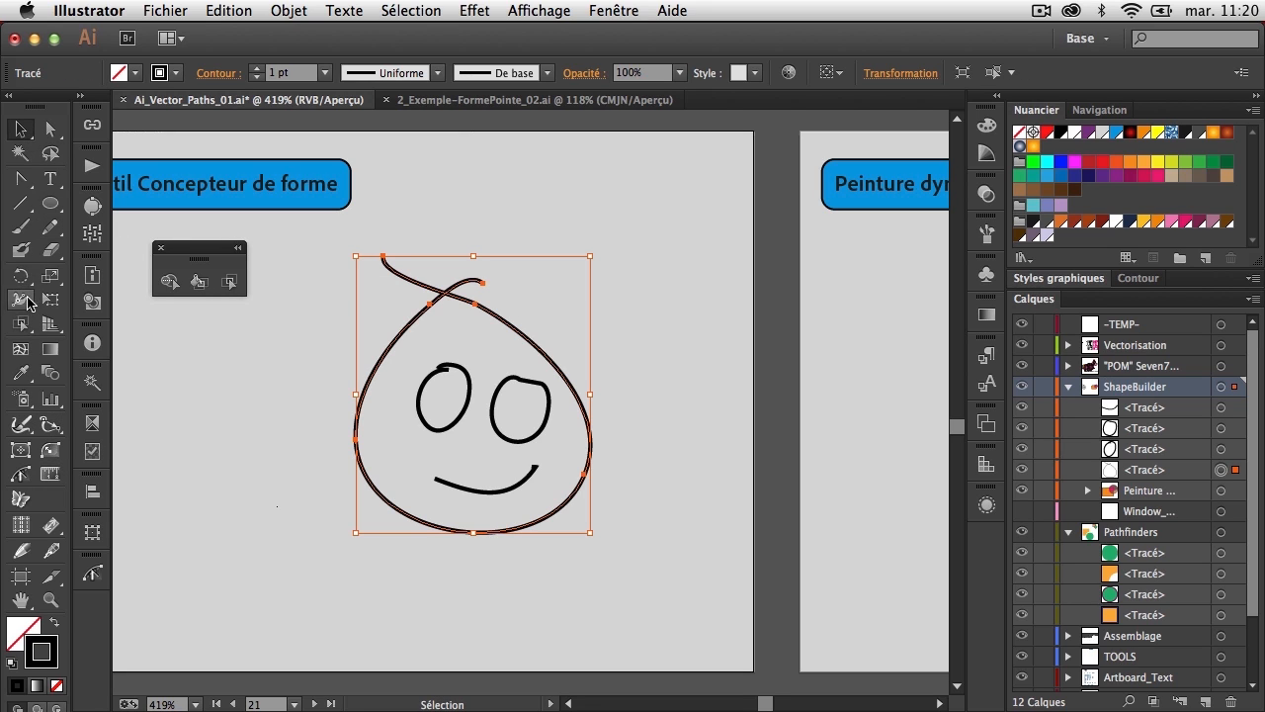
{"action": "left_click", "coordinate": [168, 283]}
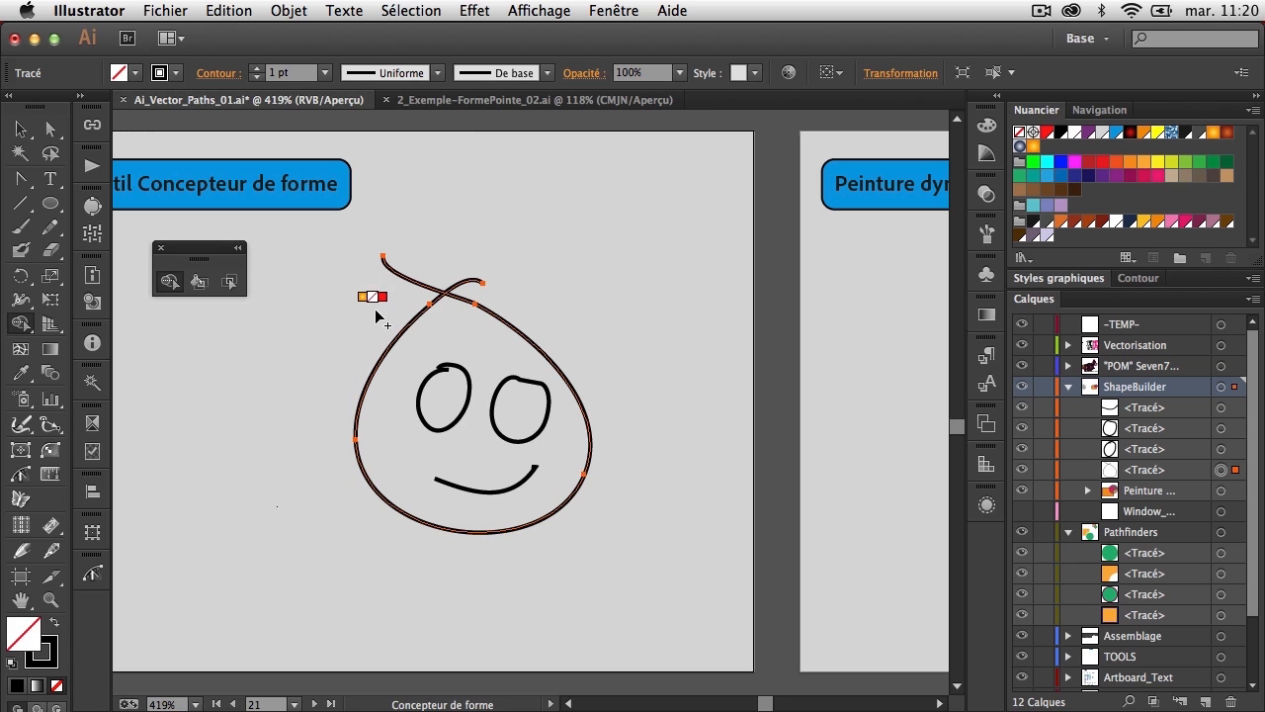
{"action": "left_click_drag", "start_coordinate": [490, 284], "coordinate": [492, 287]}
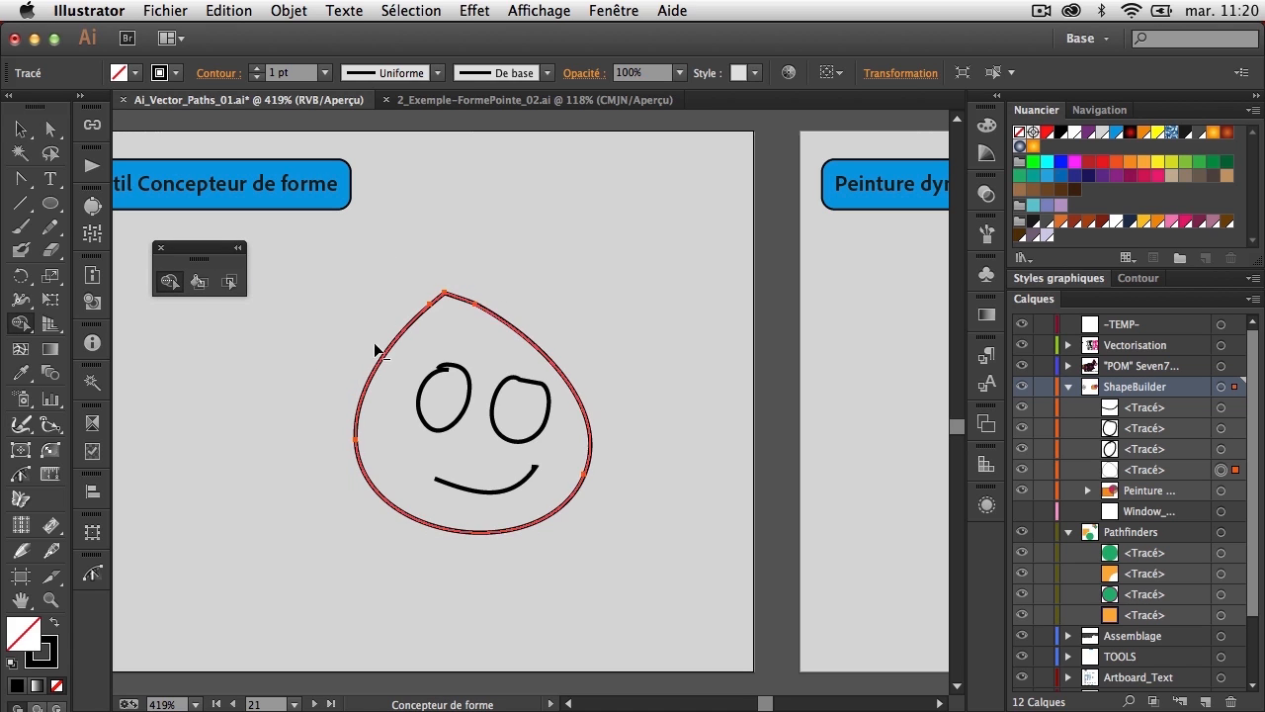
{"action": "key", "text": "Right"}
{"action": "left_click", "coordinate": [435, 333]}
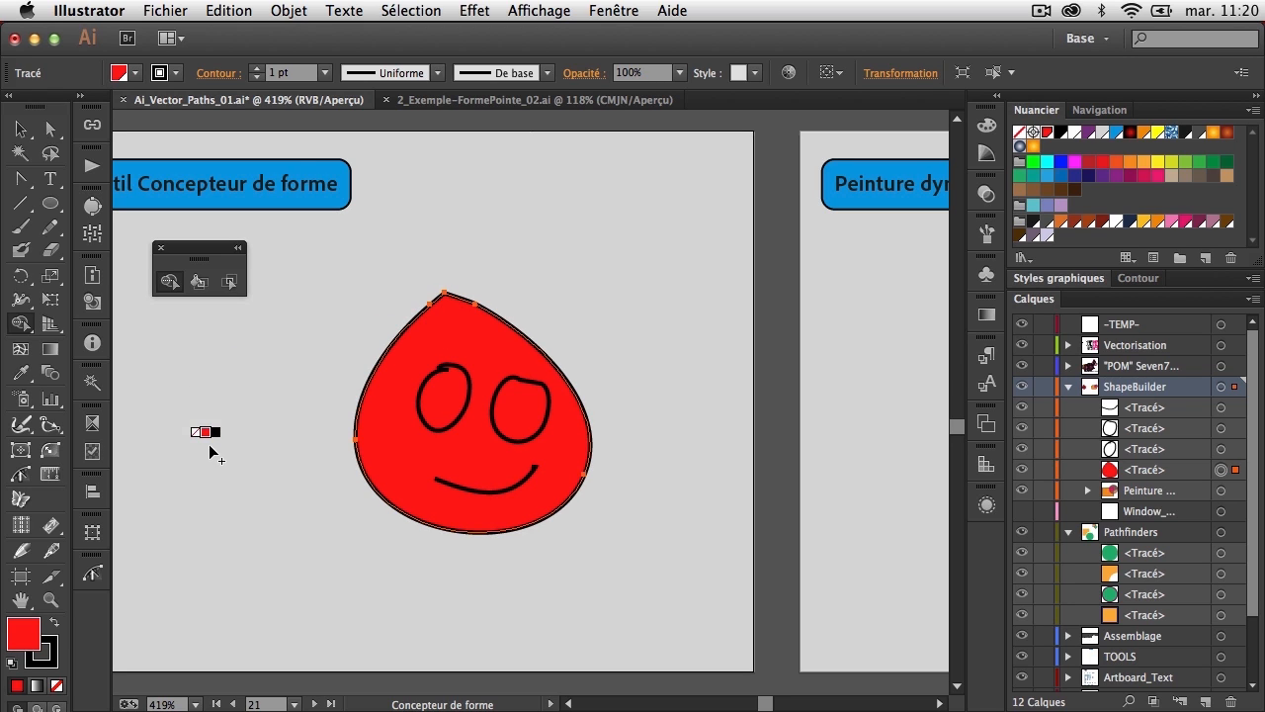
Go to the "Peinture dynamique" artboard with the coloured horse, collapse the ShapeBuilder layer and expand the "POM" Seven7 layer
{"action": "left_click", "coordinate": [19, 129]}
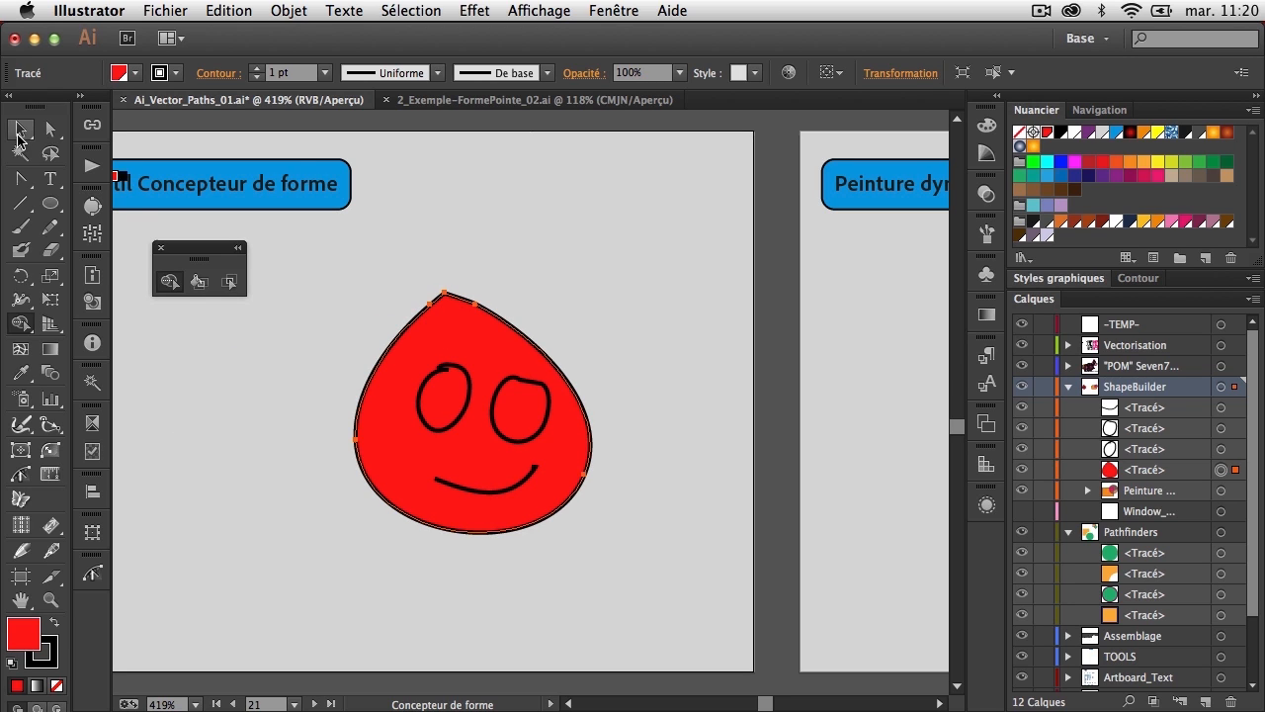
{"action": "key", "text": "space"}
{"action": "left_click_drag", "start_coordinate": [781, 375], "coordinate": [327, 371]}
{"action": "left_click_drag", "start_coordinate": [651, 416], "coordinate": [376, 419]}
{"action": "left_click_drag", "start_coordinate": [712, 427], "coordinate": [226, 429]}
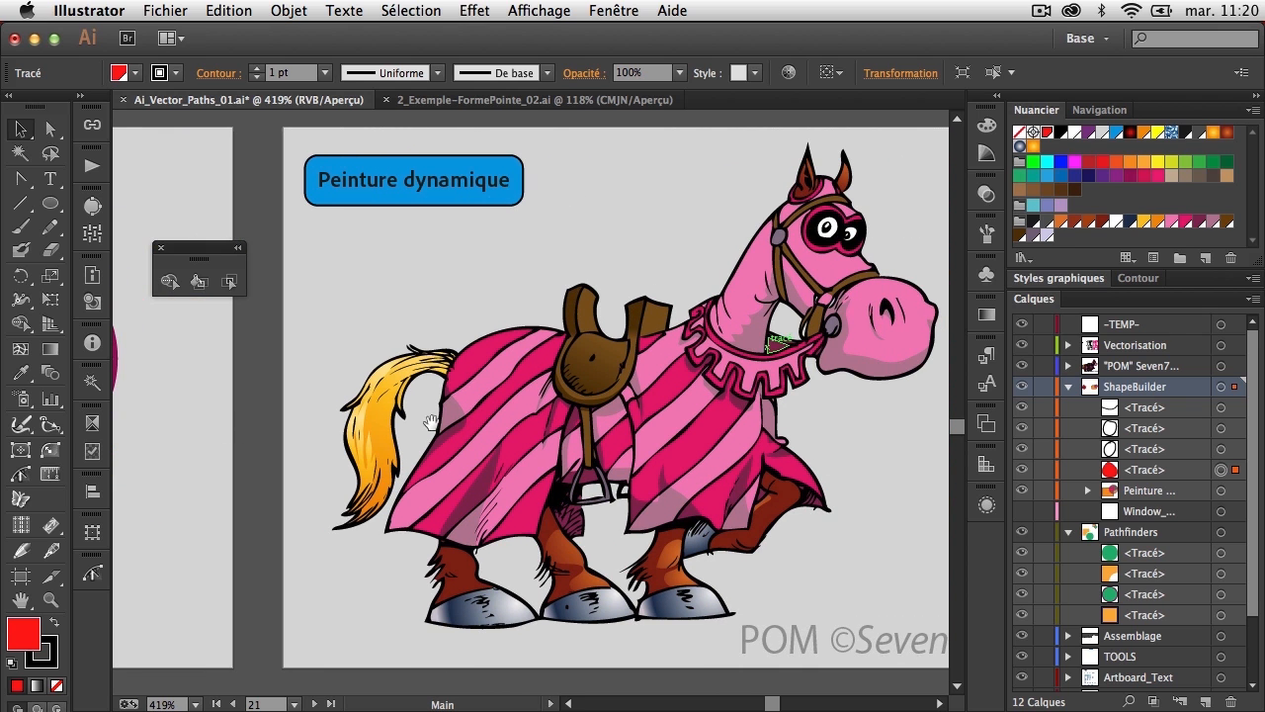
{"action": "left_click_drag", "start_coordinate": [479, 333], "coordinate": [416, 331]}
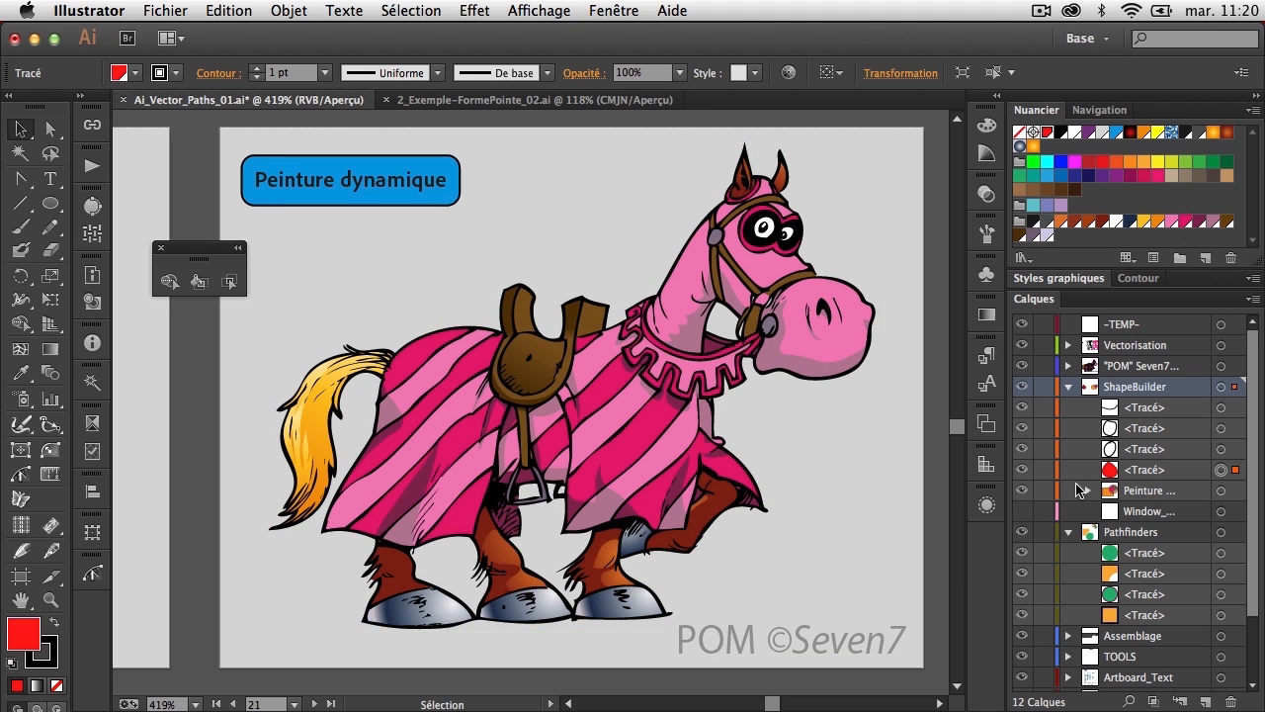
{"action": "left_click", "coordinate": [1068, 386]}
{"action": "left_click", "coordinate": [1068, 366]}
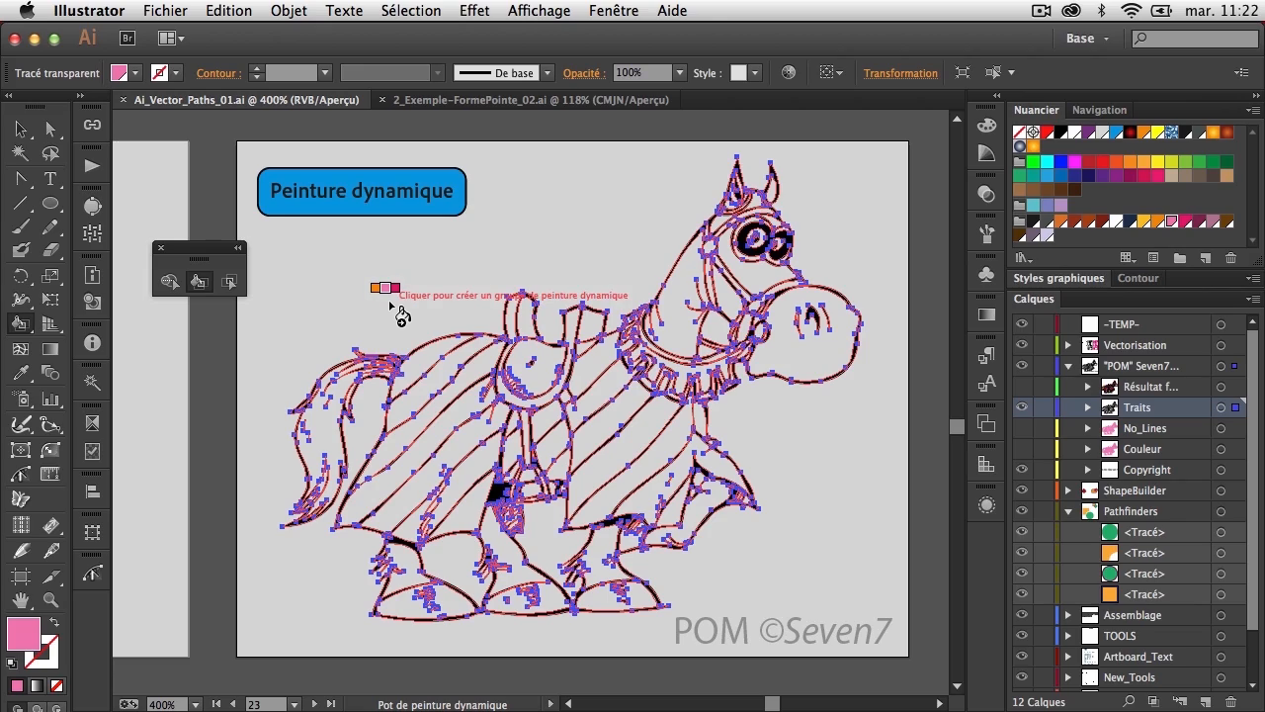
Examine the horse's black line art up close around the stirrup, then fit the artboard in view
{"action": "key", "text": "v"}
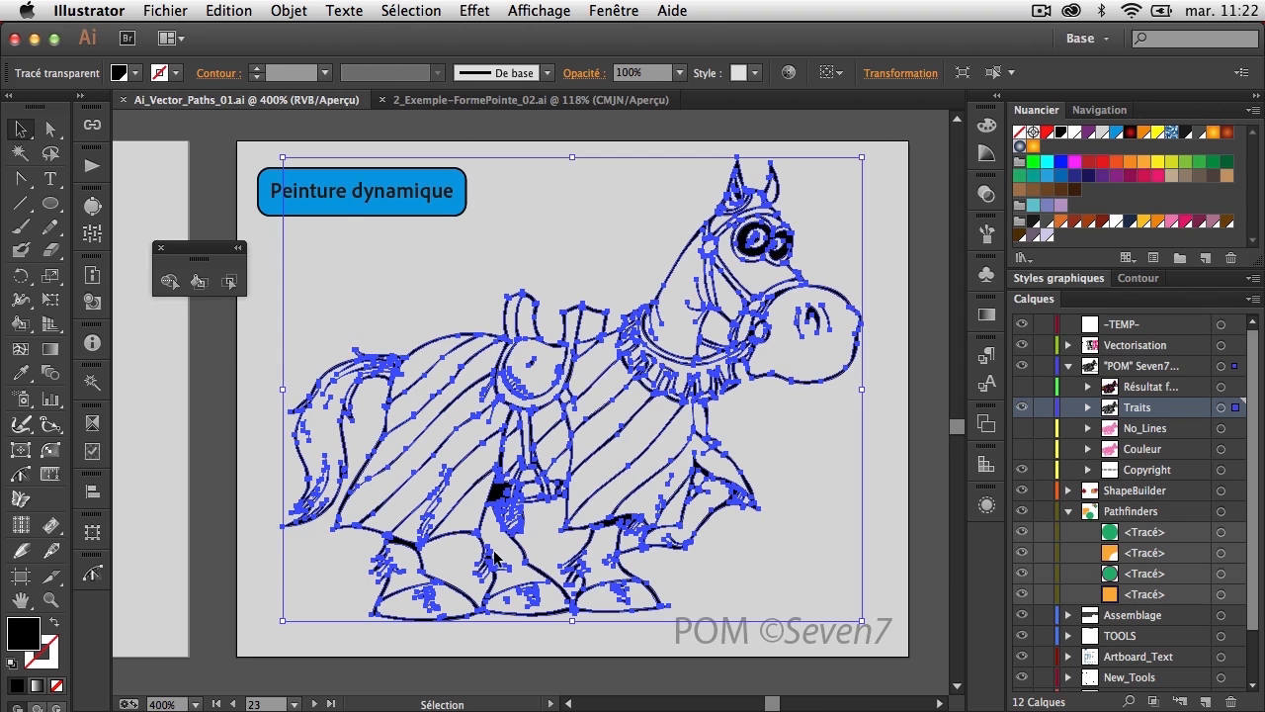
{"action": "key", "text": "super+space"}
{"action": "left_click_drag", "start_coordinate": [487, 447], "coordinate": [563, 557]}
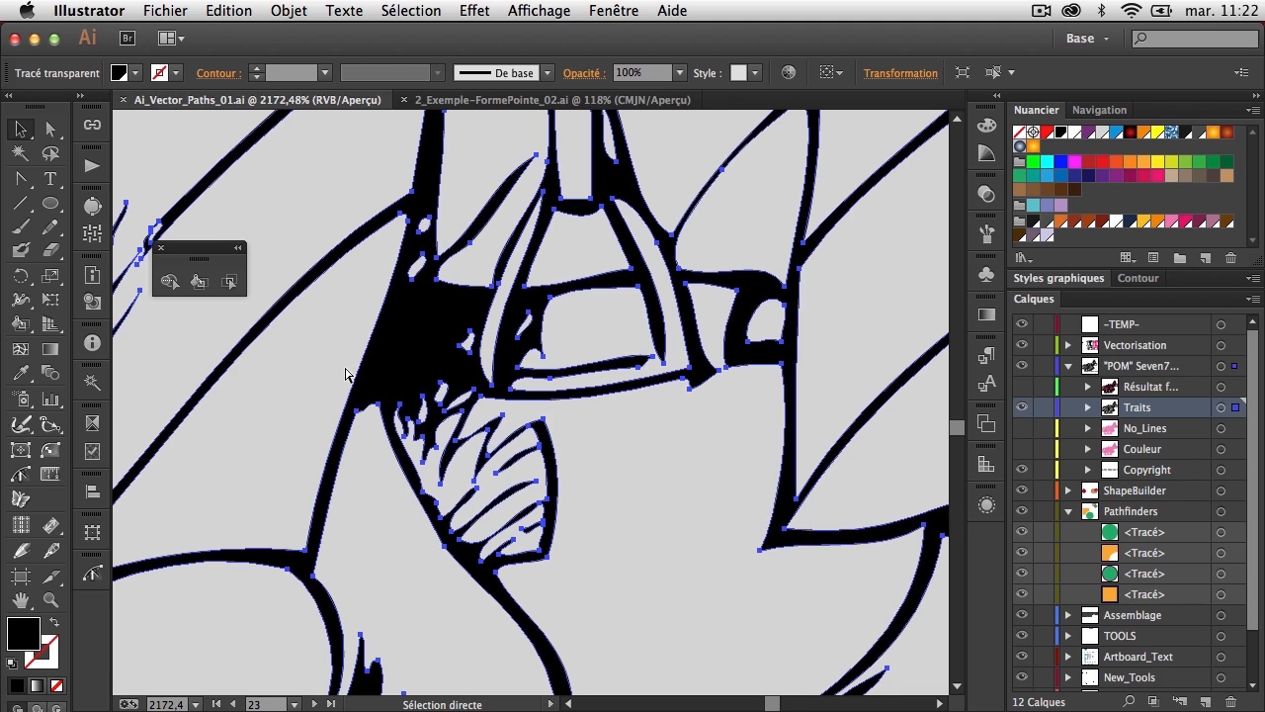
{"action": "key", "text": "super+0"}
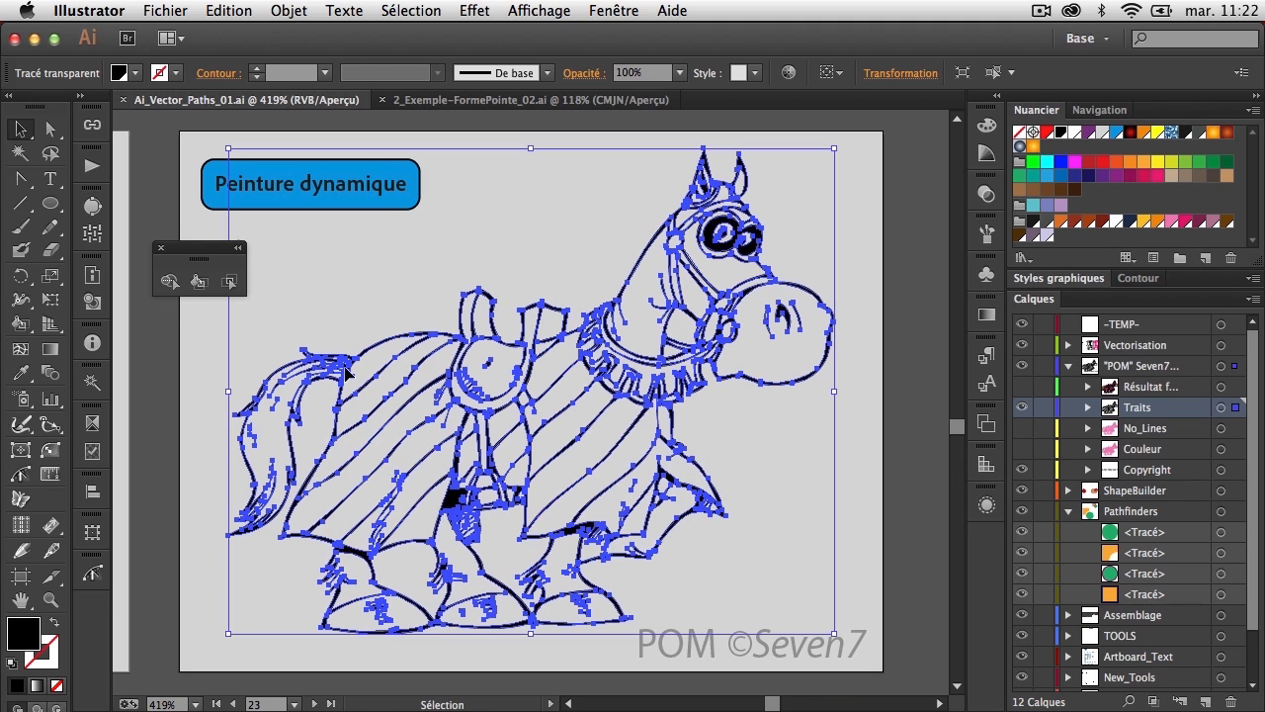
Turn the selected horse line art into a Live Paint group and fill three alternate stripes of the rear blanket light pink
{"action": "left_click", "coordinate": [201, 284]}
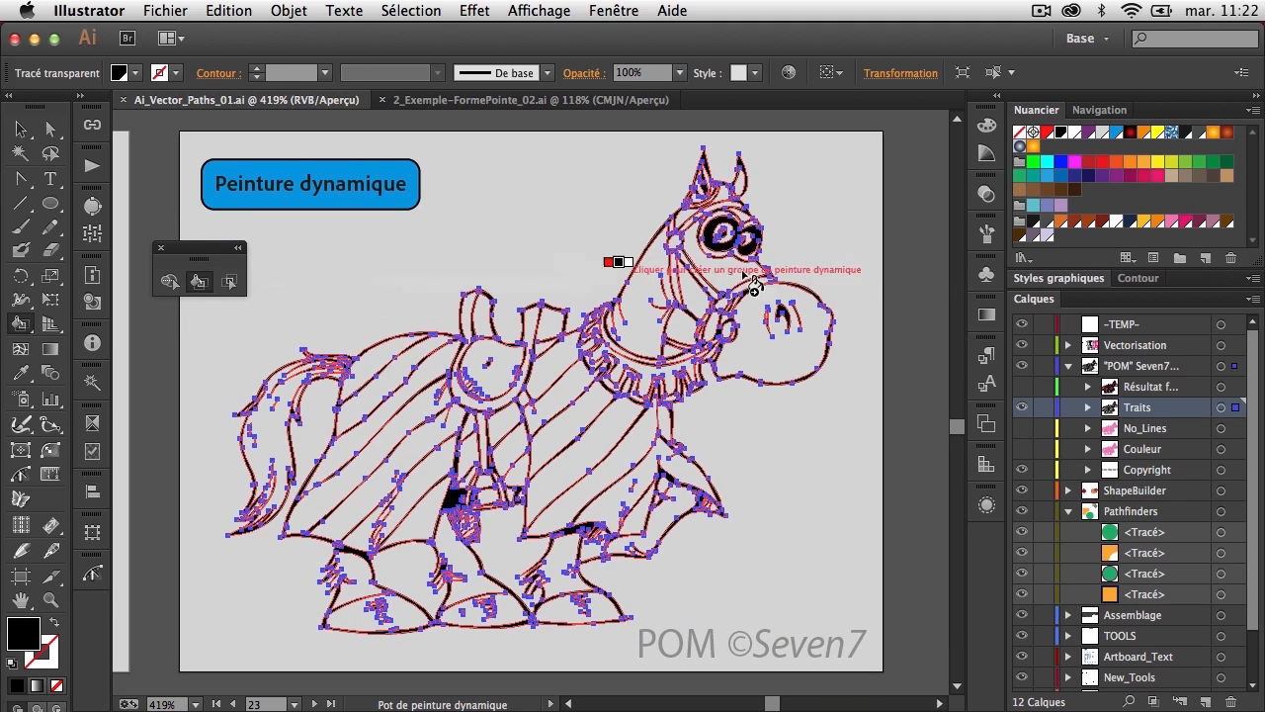
{"action": "left_click", "coordinate": [1171, 222]}
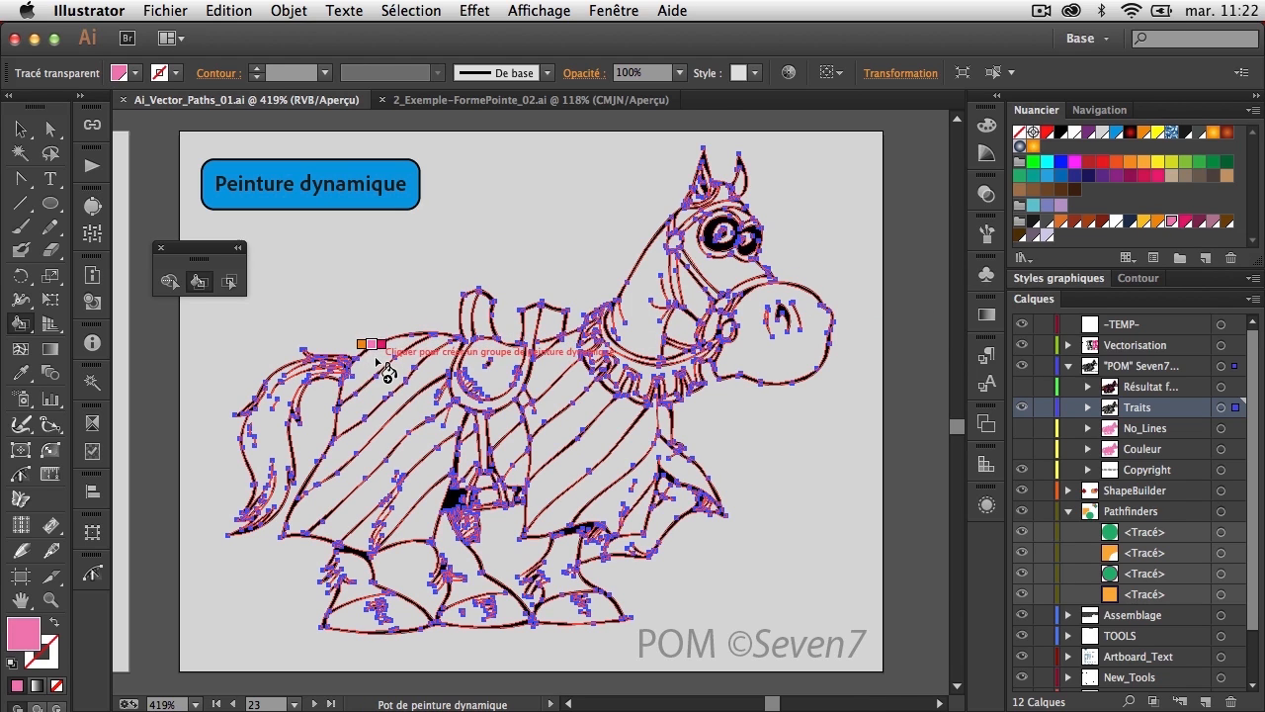
{"action": "left_click", "coordinate": [380, 361]}
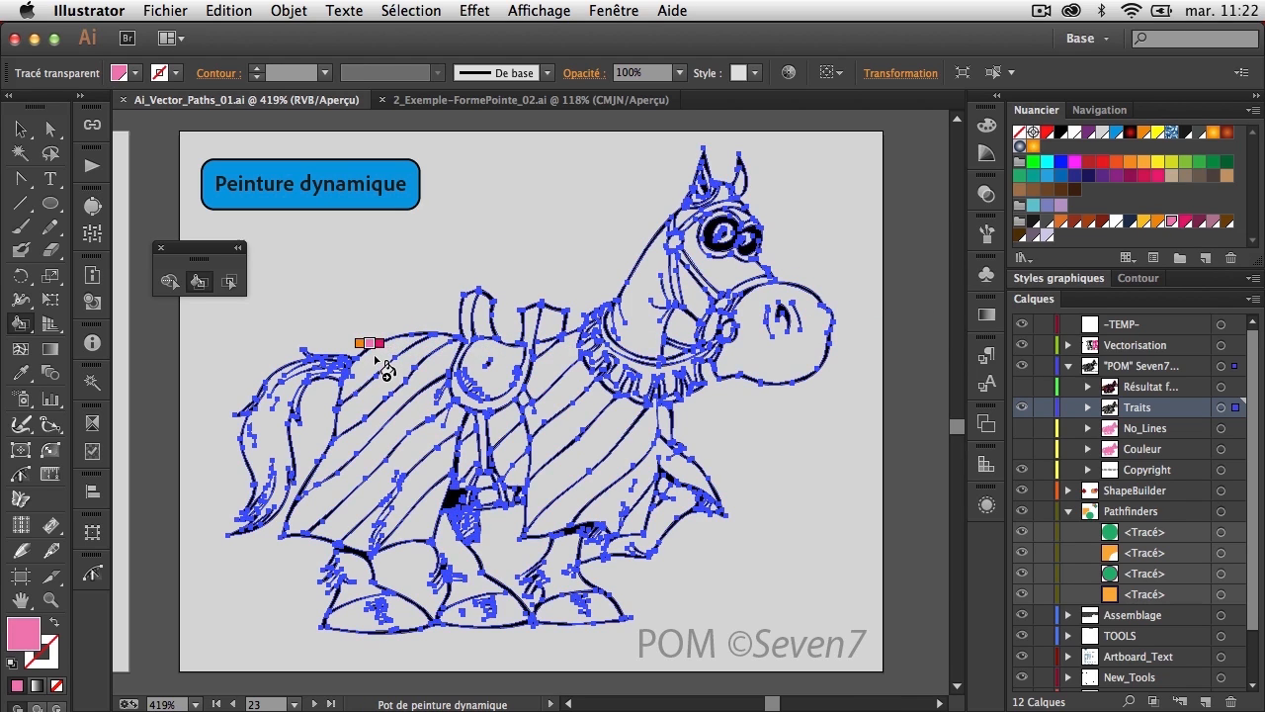
{"action": "left_click", "coordinate": [359, 435]}
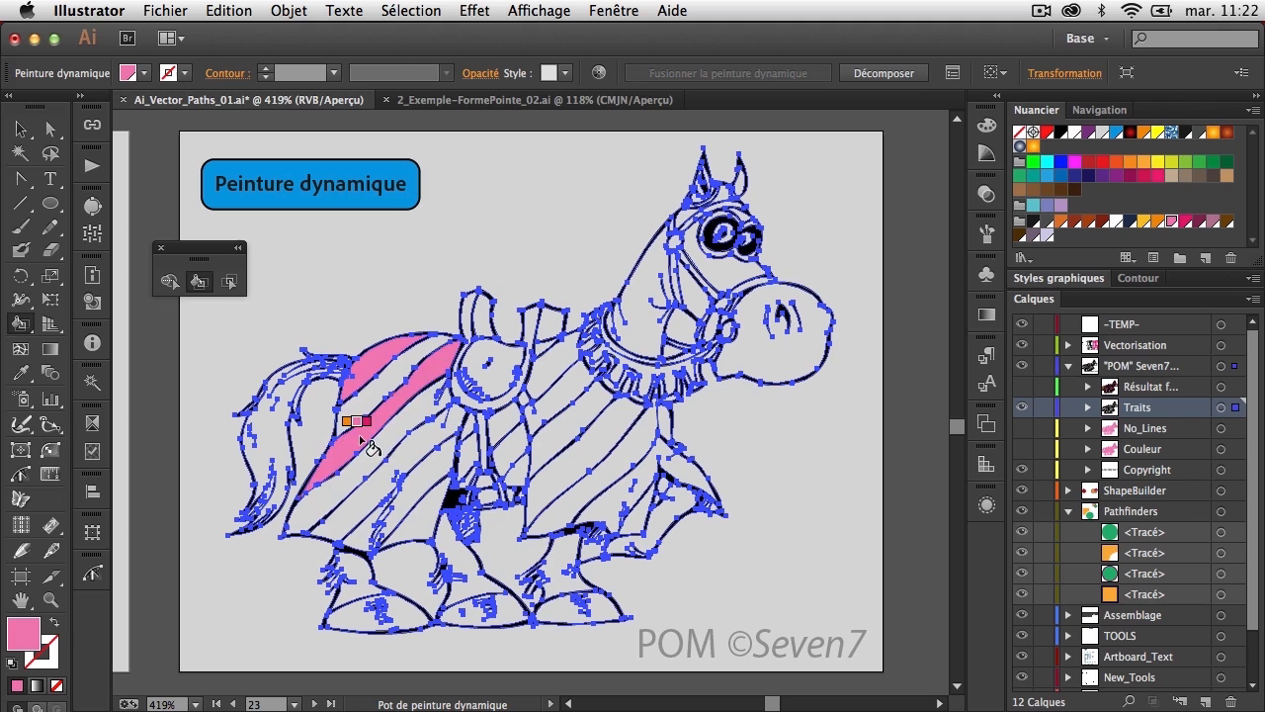
{"action": "left_click", "coordinate": [376, 499]}
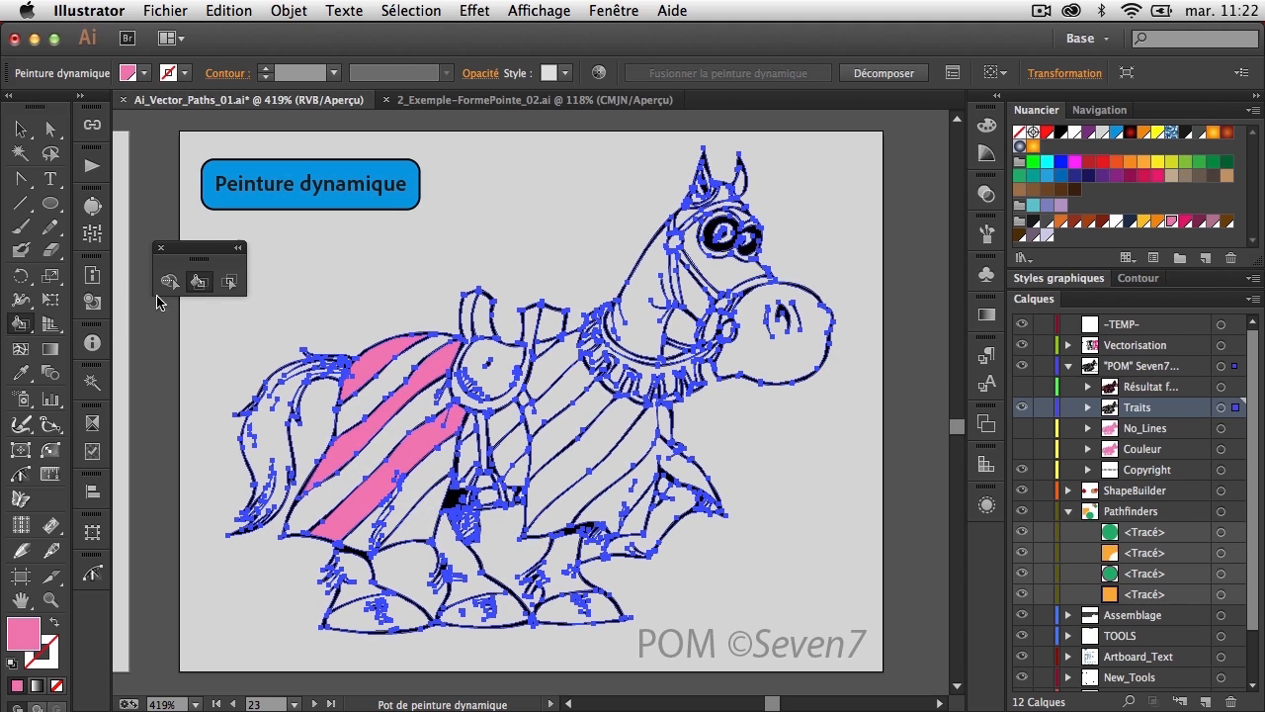
Examine the Live Paint Bucket options for fills, strokes, swatch preview and highlight, and leave them unchanged
{"action": "double_click", "coordinate": [22, 326]}
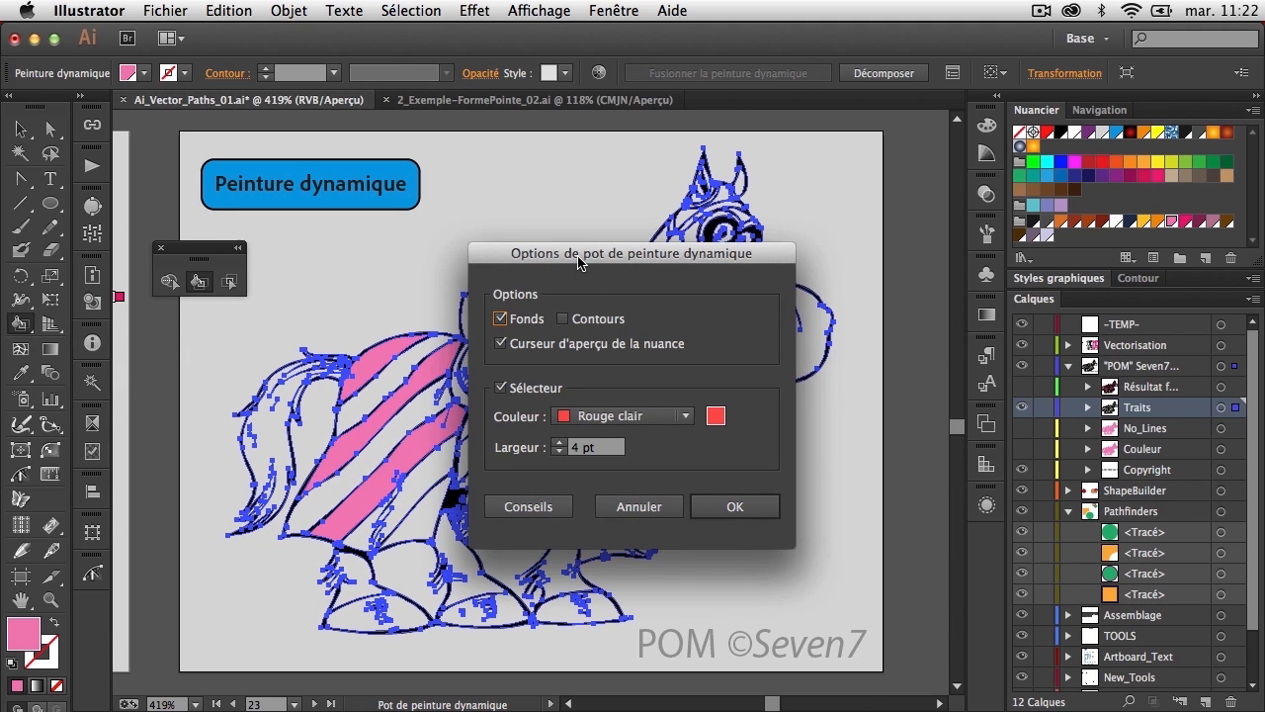
{"action": "left_click_drag", "start_coordinate": [578, 260], "coordinate": [813, 188]}
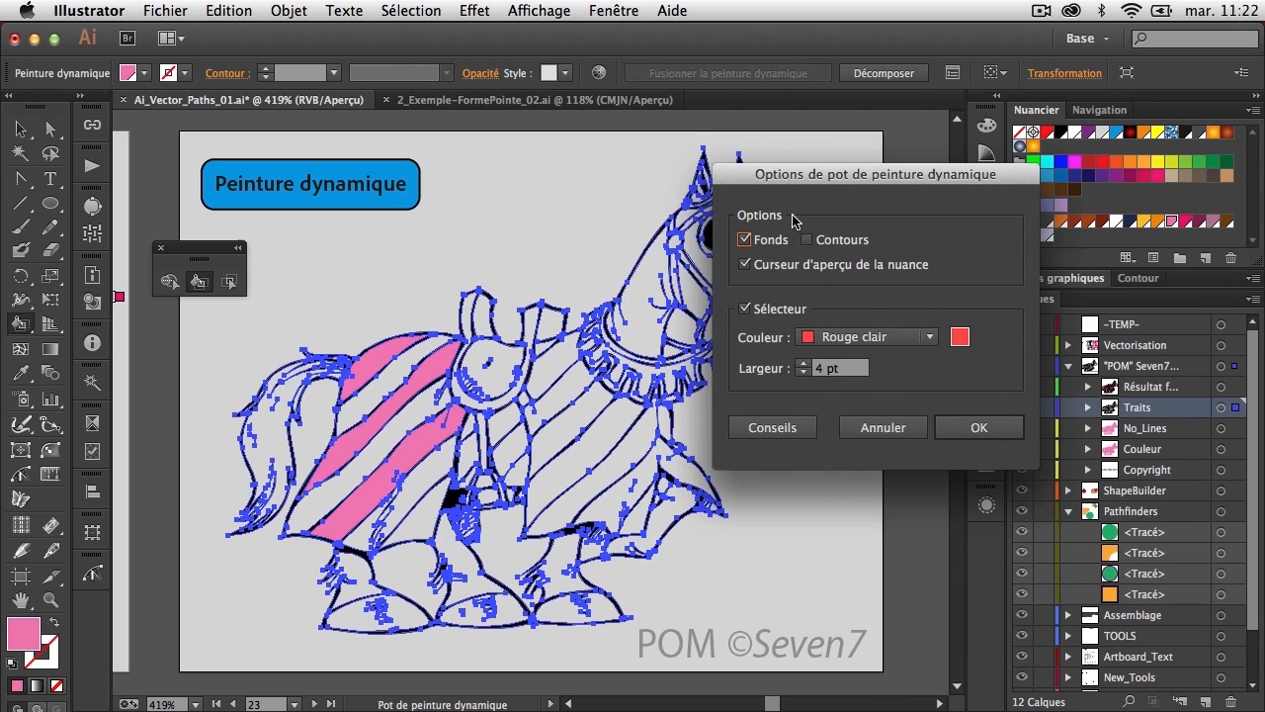
{"action": "left_click_drag", "start_coordinate": [817, 175], "coordinate": [759, 164]}
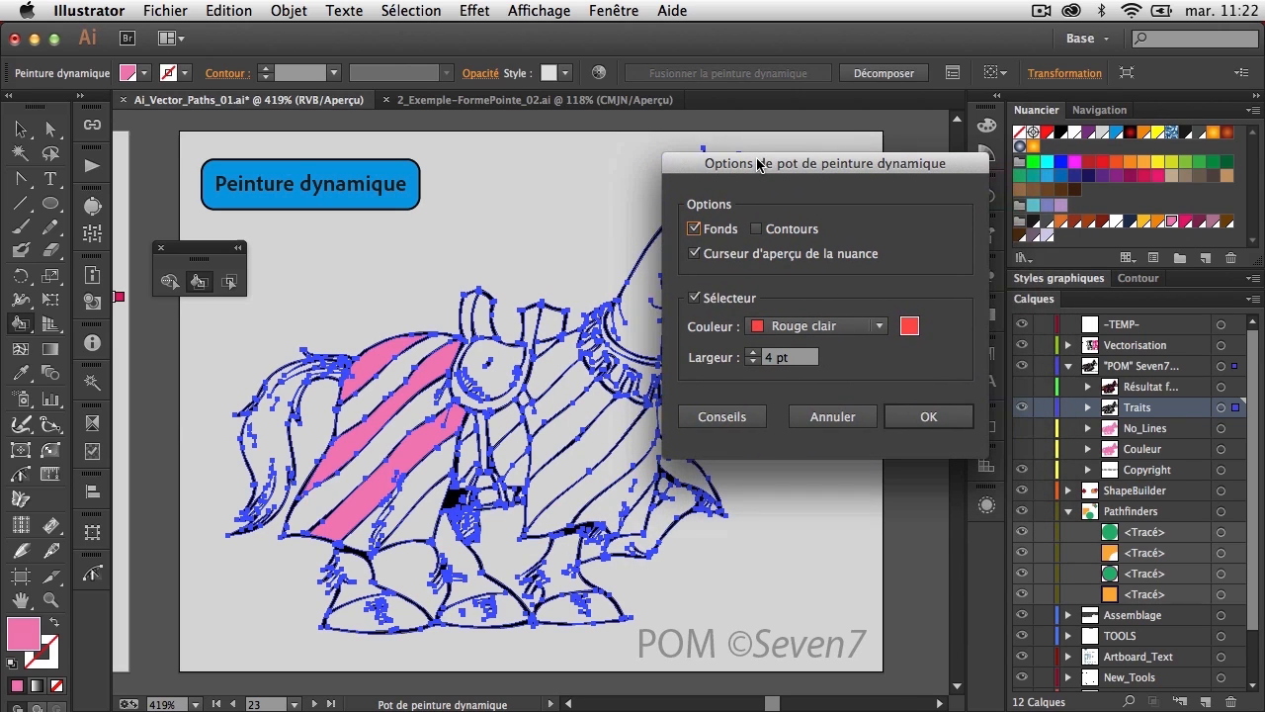
{"action": "left_click", "coordinate": [834, 416]}
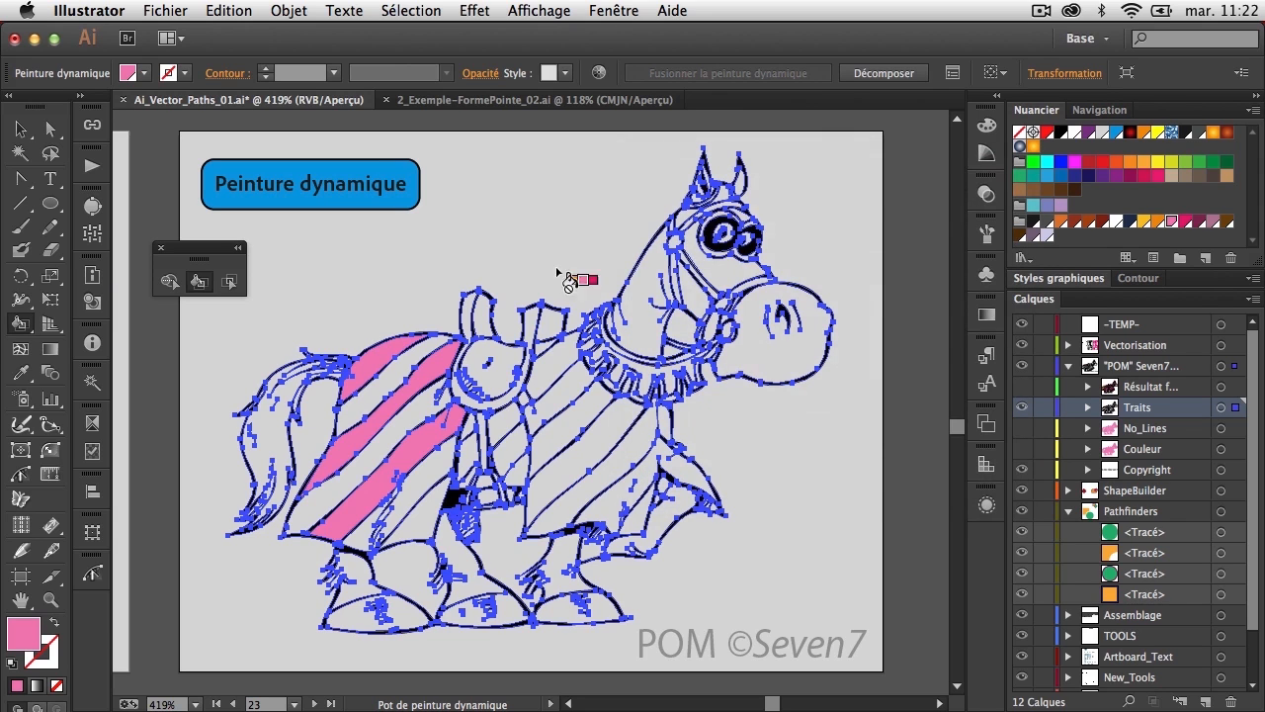
Review the Live Paint gap detection options and the gaps previewed on the horse drawing
{"action": "left_click", "coordinate": [280, 10]}
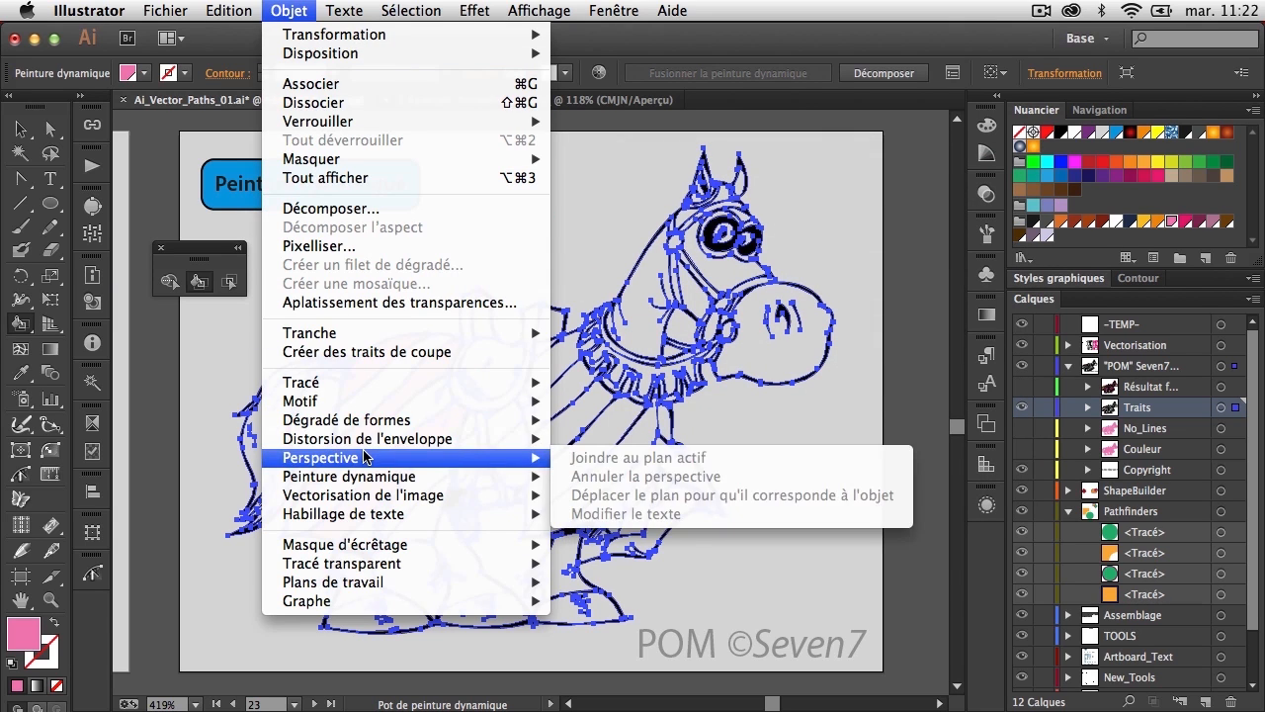
{"action": "mouse_move", "coordinate": [376, 475]}
{"action": "left_click", "coordinate": [634, 544]}
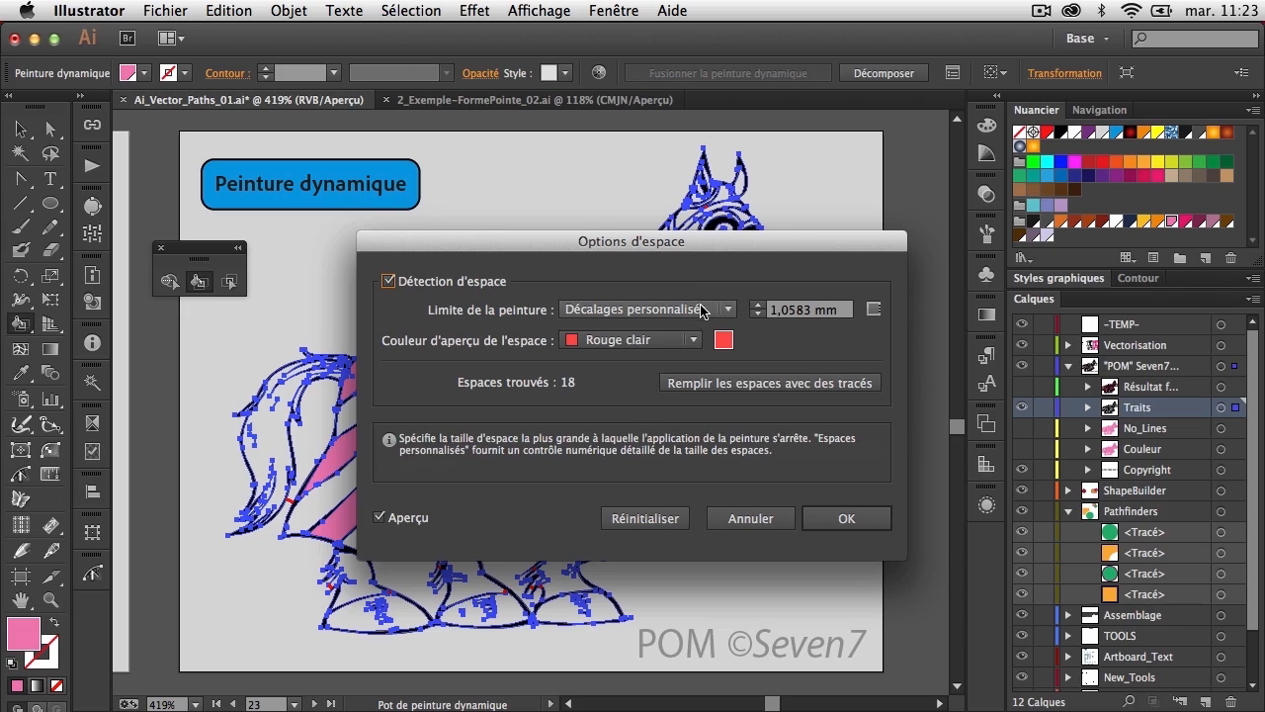
{"action": "mouse_move", "coordinate": [547, 253]}
{"action": "left_mouse_down"}
{"action": "mouse_move", "coordinate": [595, 187]}
{"action": "mouse_move", "coordinate": [571, 168]}
{"action": "left_mouse_up"}
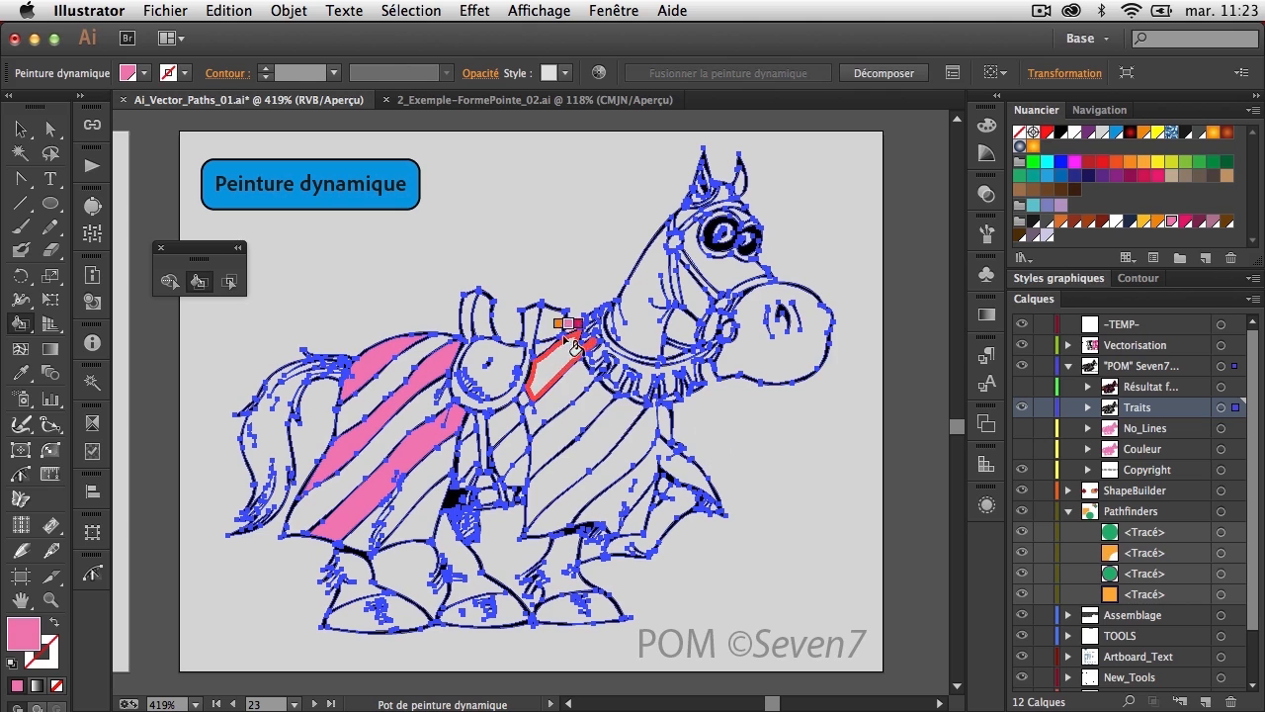
Fill the unpainted stripes between the light pink ones on the rear blanket with the neighbouring dark pink swatch
{"action": "left_click", "coordinate": [428, 381]}
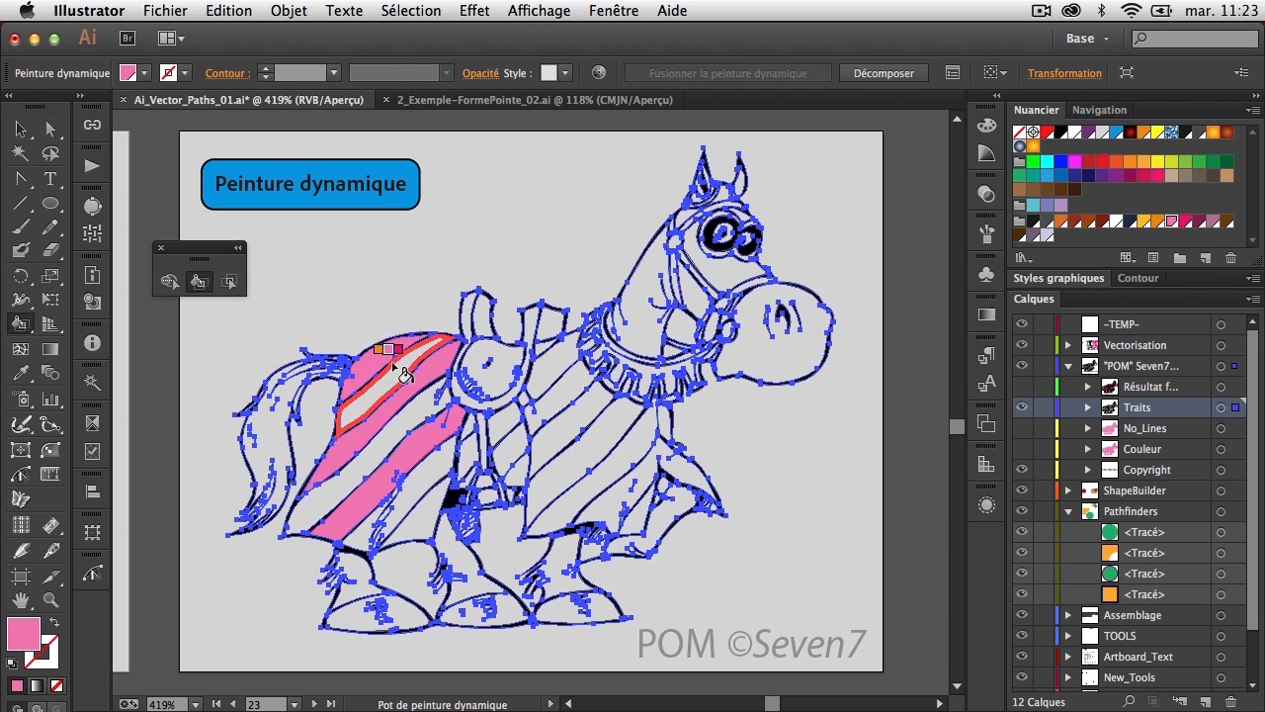
{"action": "key", "text": "Right"}
{"action": "left_click", "coordinate": [400, 381]}
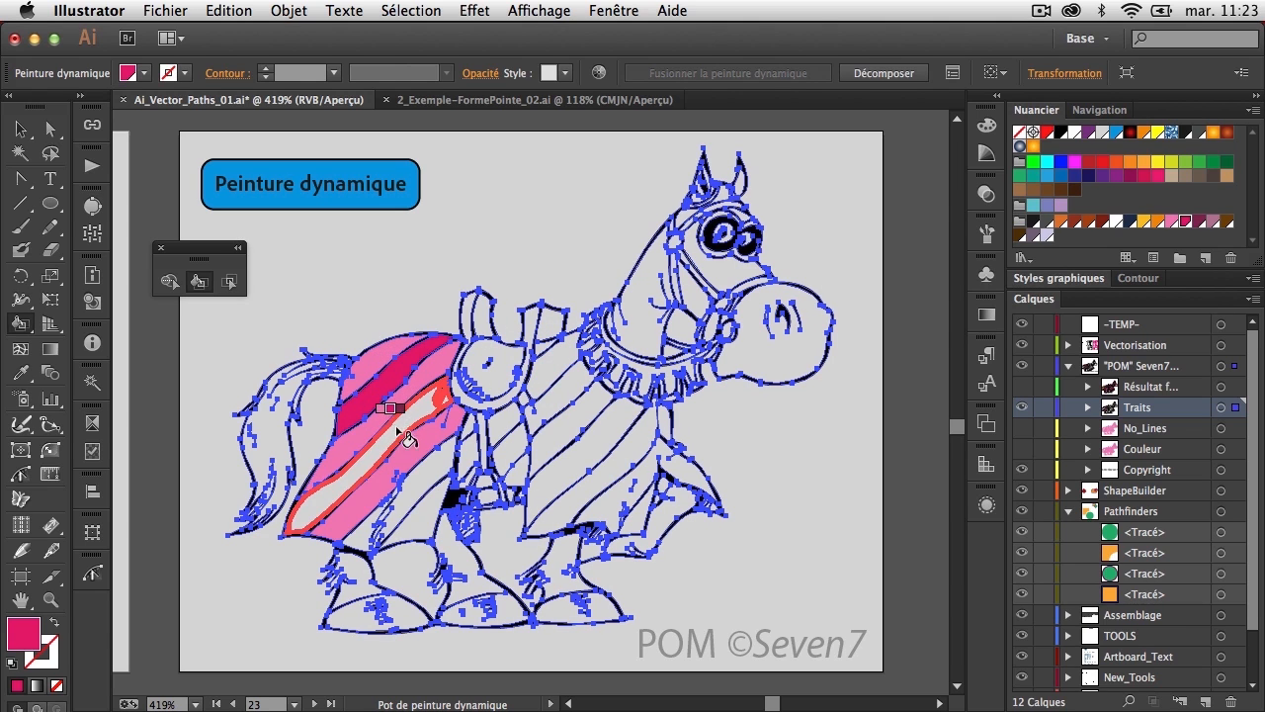
{"action": "left_click", "coordinate": [396, 429]}
{"action": "left_click", "coordinate": [409, 498]}
{"action": "left_click", "coordinate": [359, 533]}
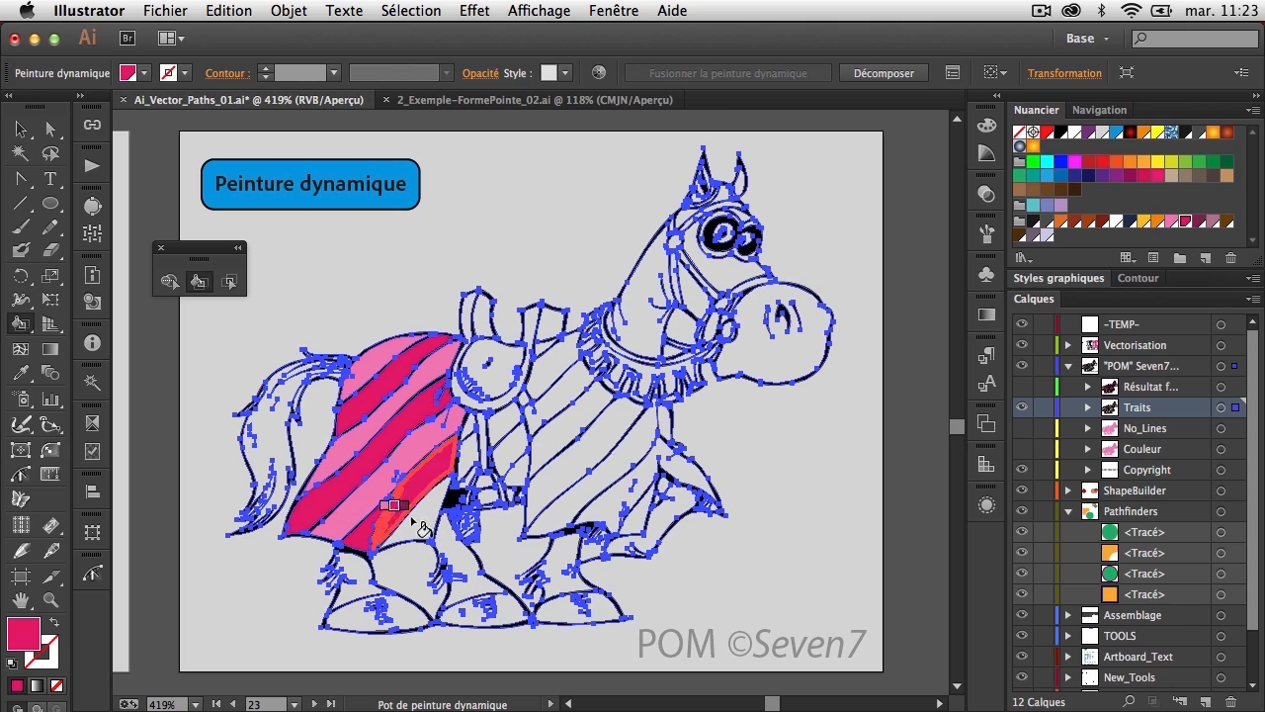
Continue the blanket's striping toward and past the stirrup strap, alternating light pink and dark pink fills
{"action": "key", "text": "Left"}
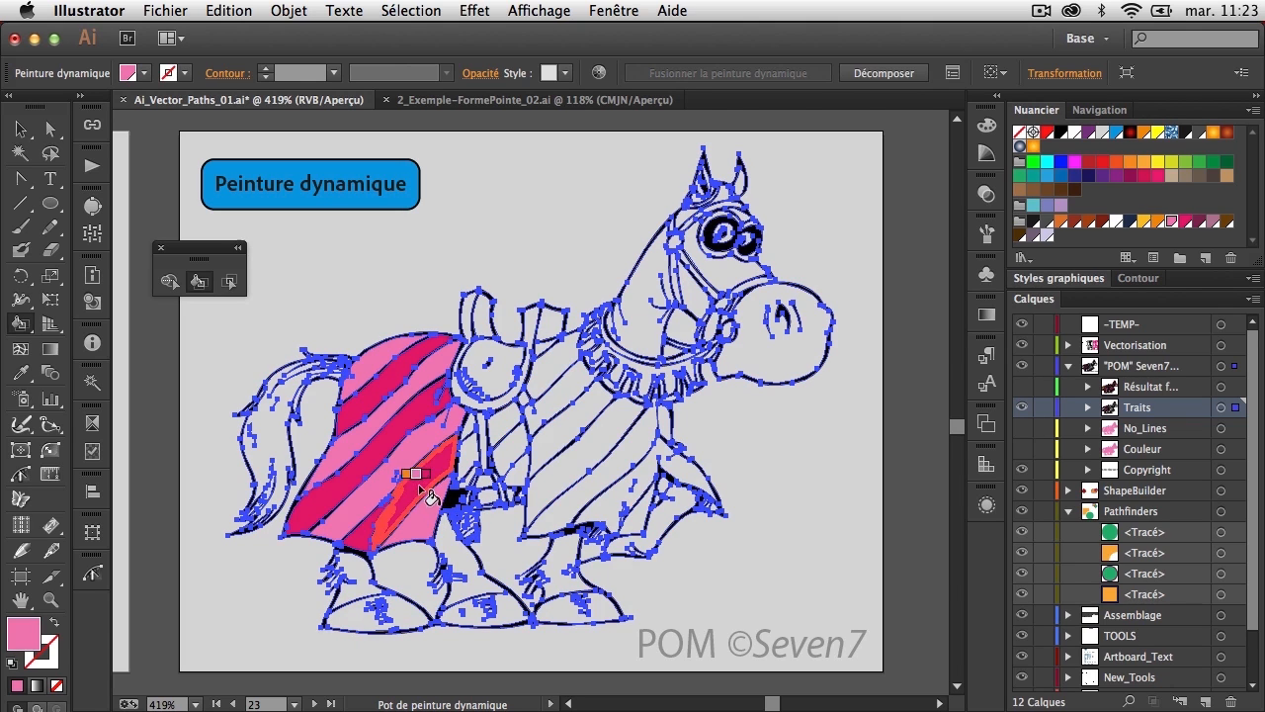
{"action": "left_click", "coordinate": [427, 492]}
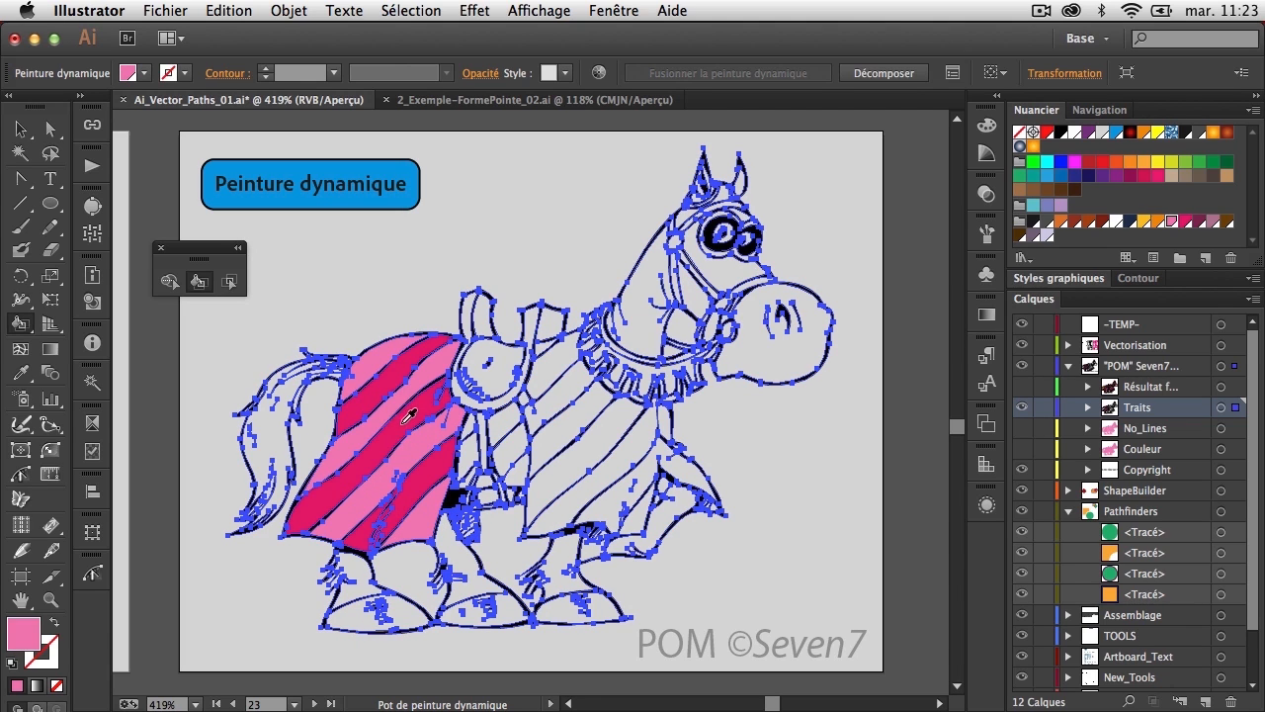
{"action": "key", "text": "Right"}
{"action": "left_click", "coordinate": [471, 455]}
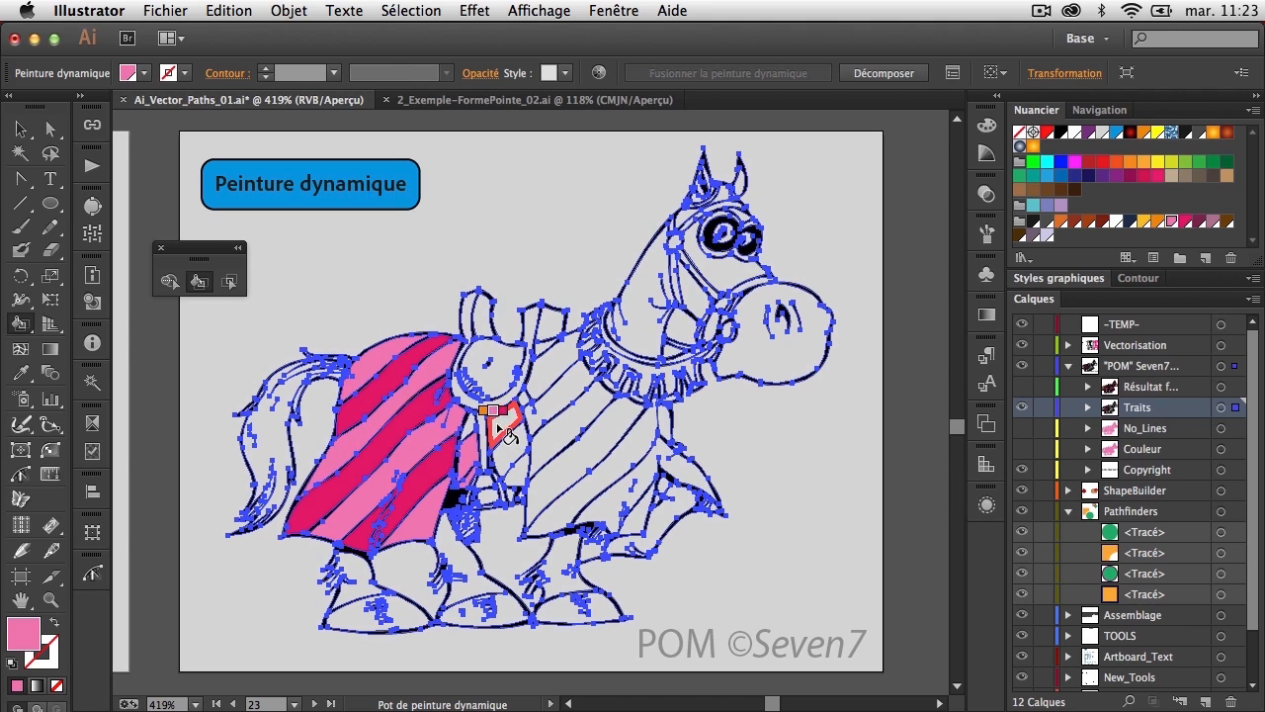
{"action": "key", "text": "Right"}
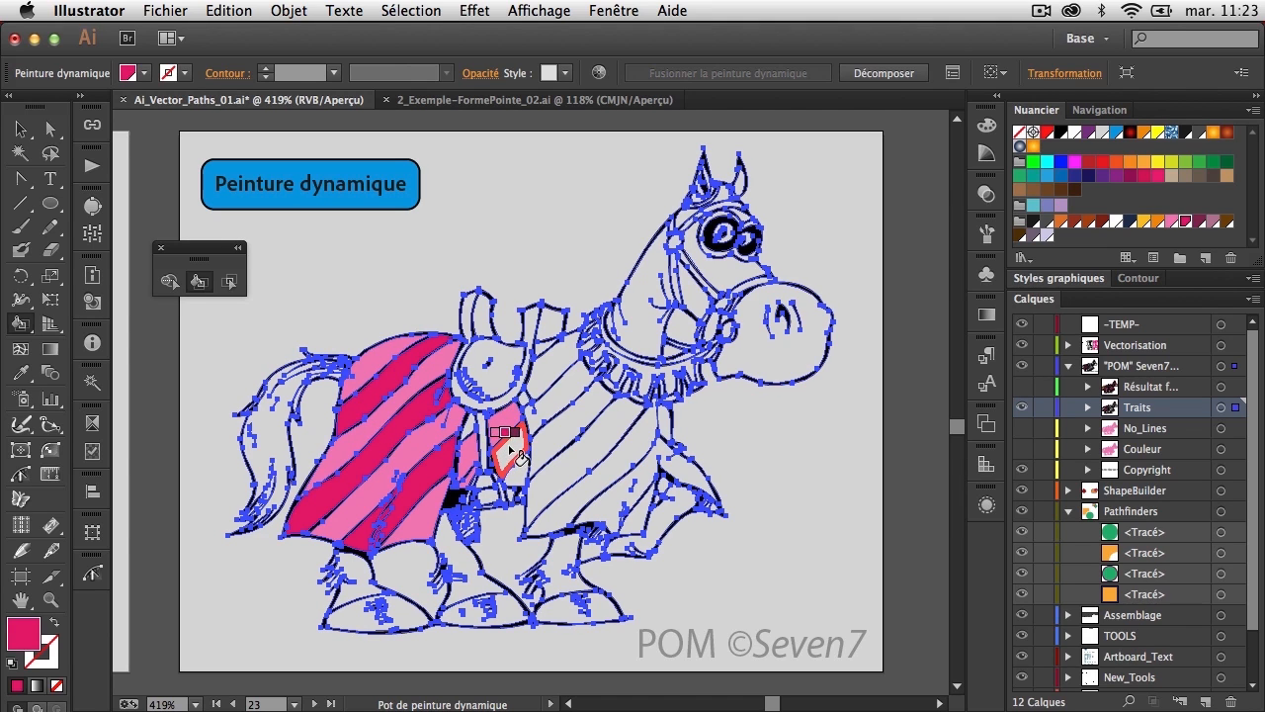
{"action": "left_click", "coordinate": [515, 456]}
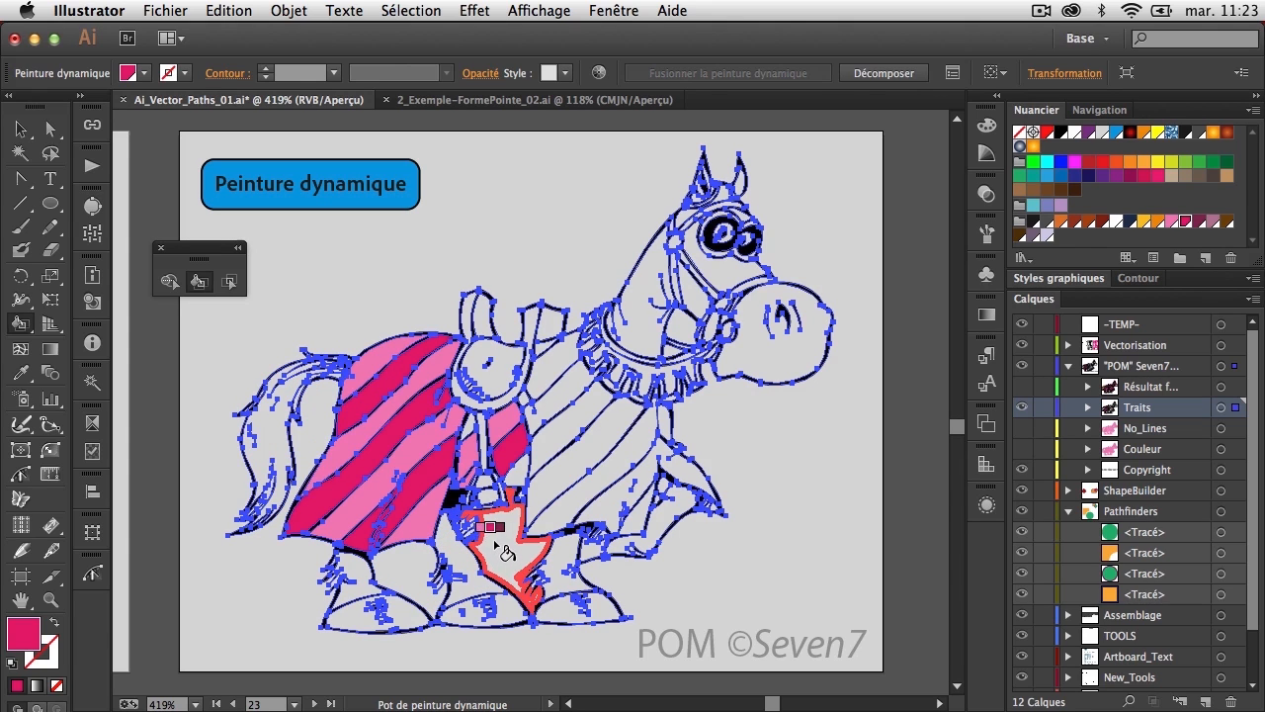
Fill the hair tufts below the stirrup light brown and undo the brown fill applied to the black outlines
{"action": "key", "text": "space"}
{"action": "left_click_drag", "start_coordinate": [463, 519], "coordinate": [501, 563]}
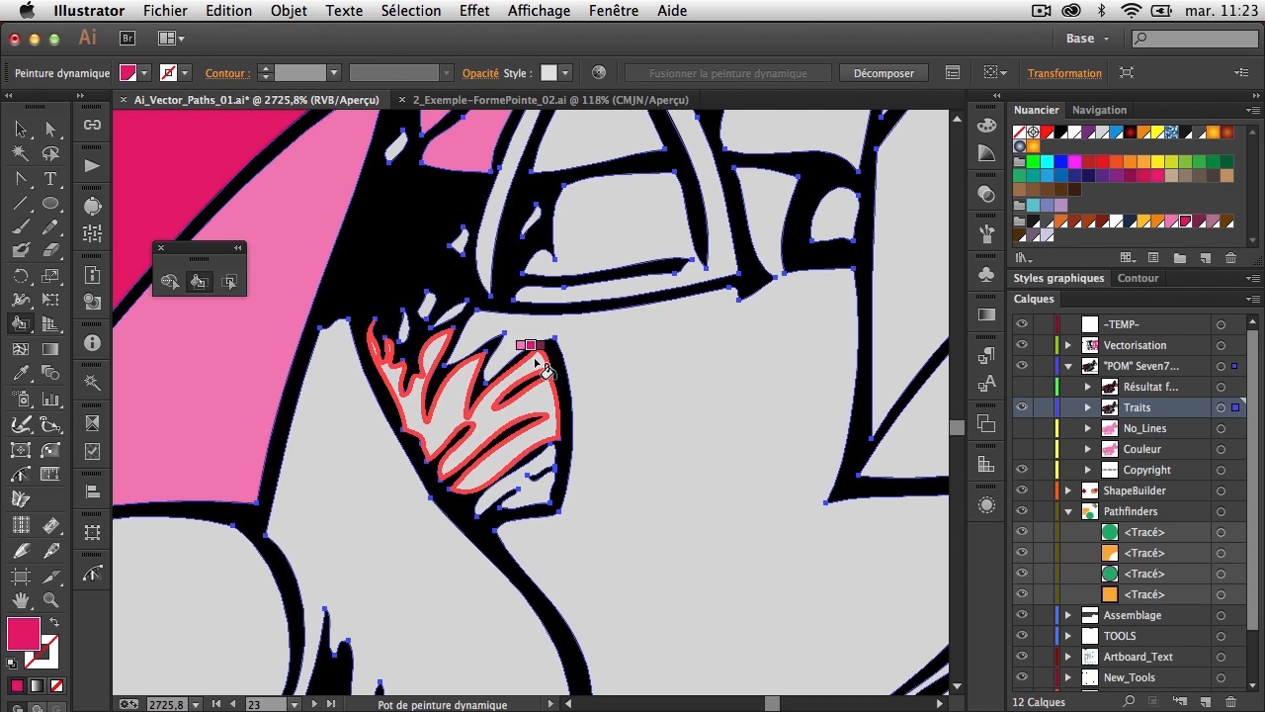
{"action": "key", "text": "Right"}
{"action": "key", "text": "Right"}
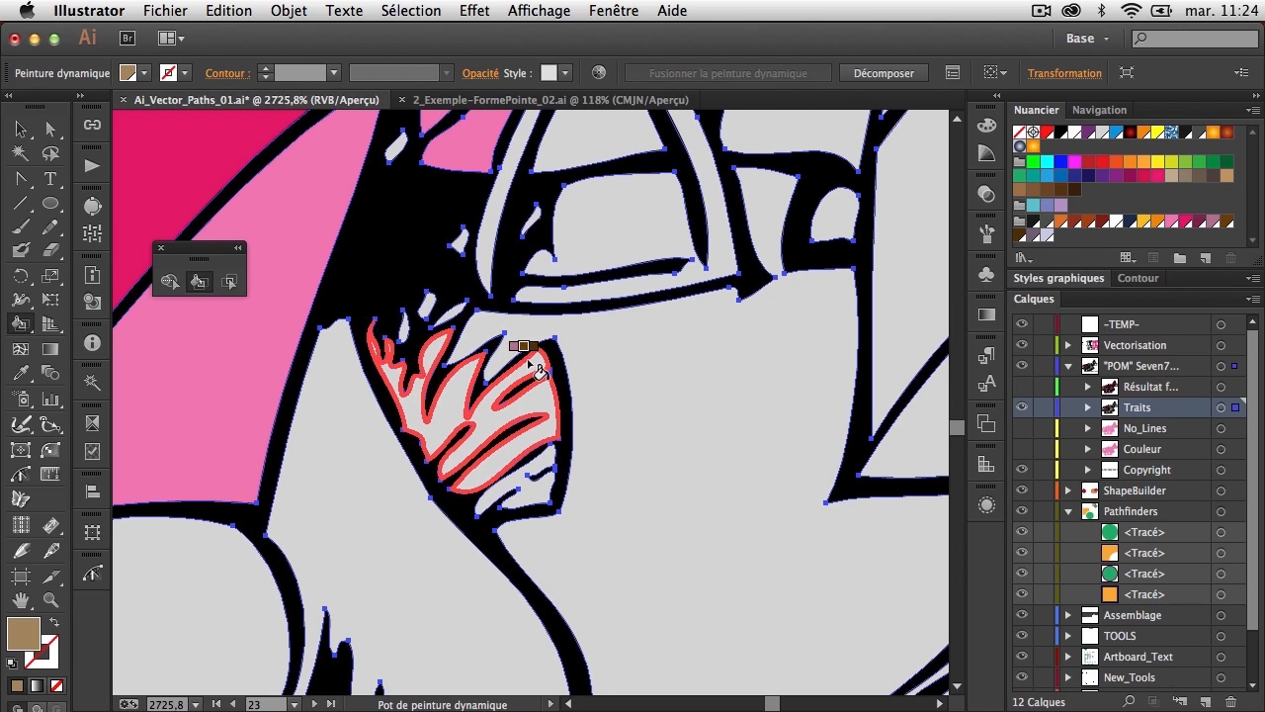
{"action": "left_click", "coordinate": [534, 365]}
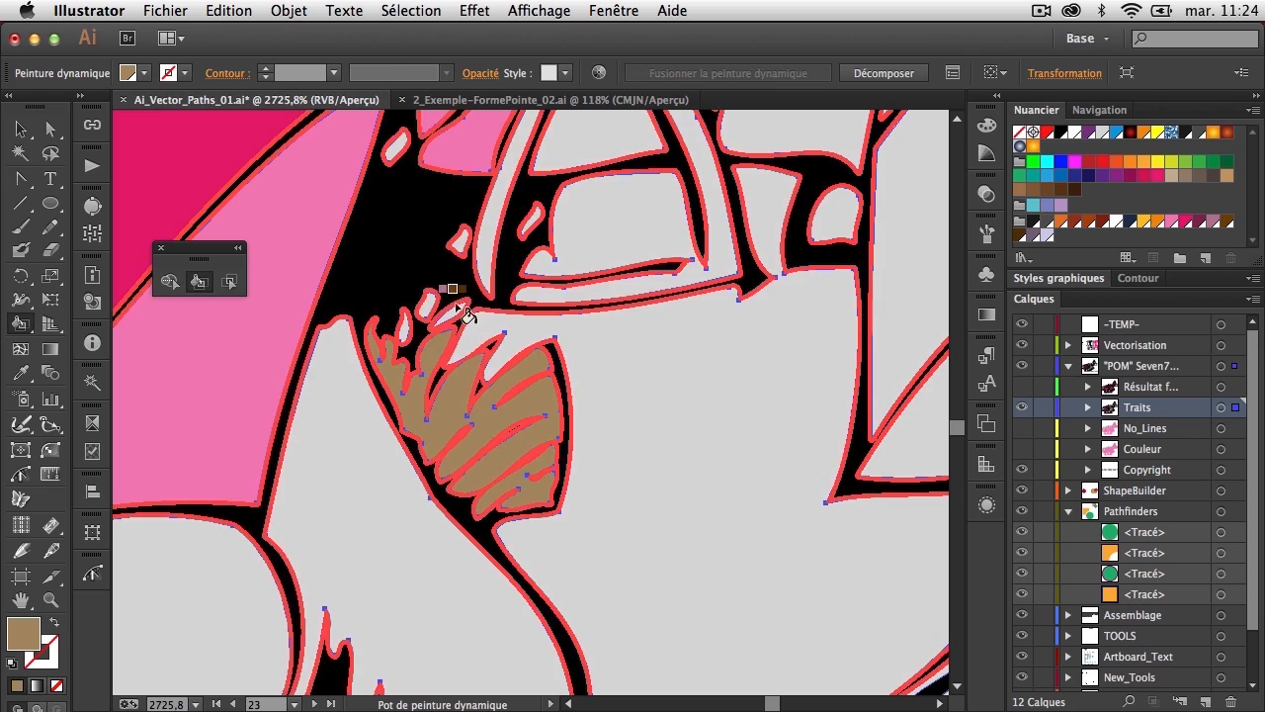
{"action": "left_click", "coordinate": [420, 319]}
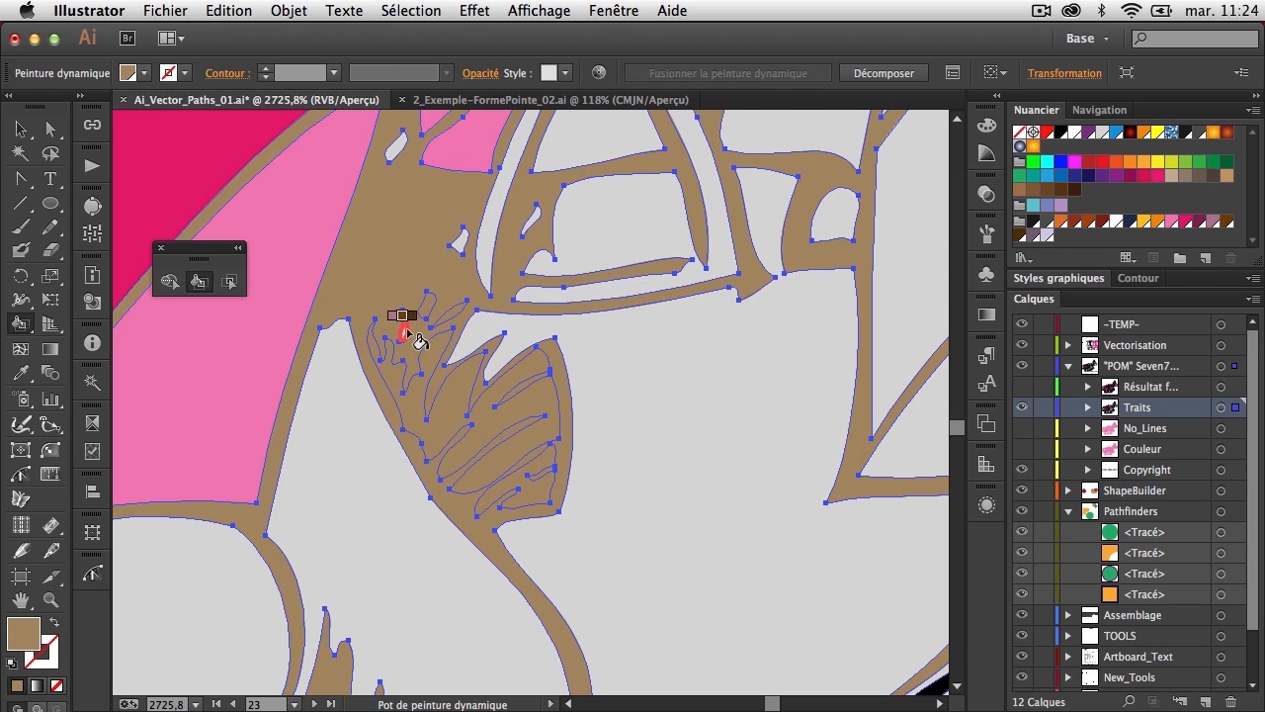
{"action": "key", "text": "super+z"}
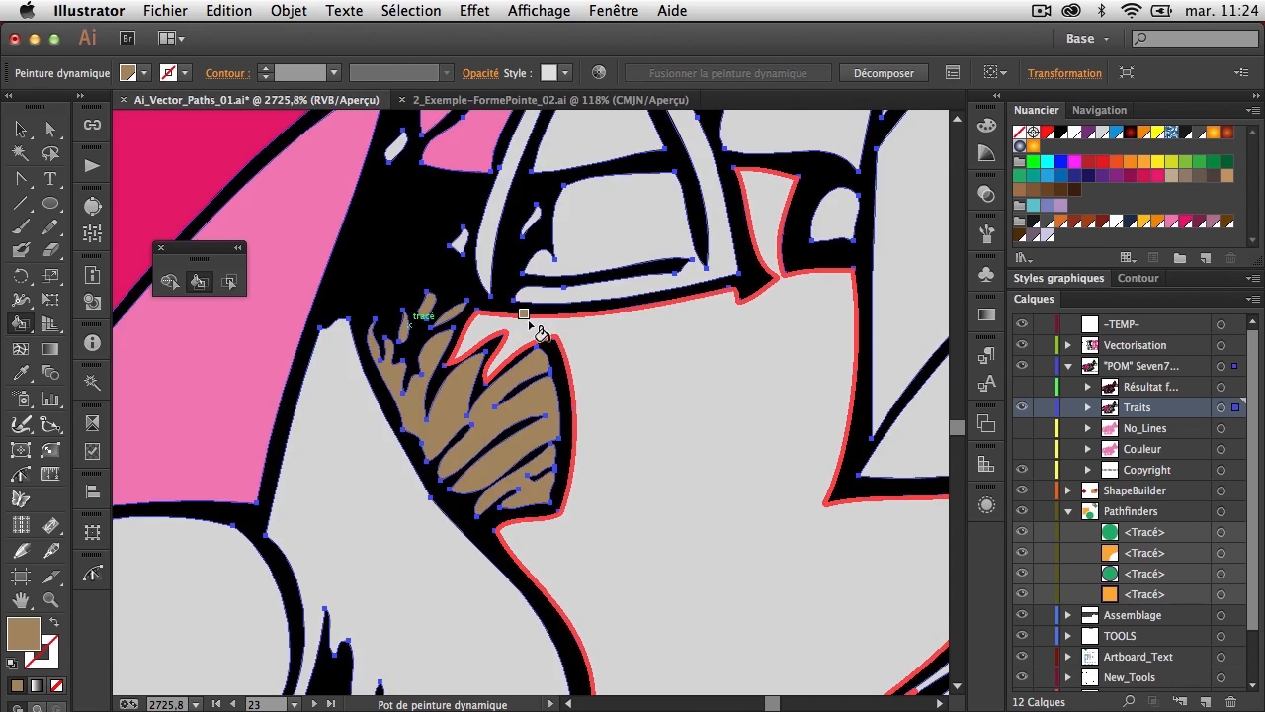
Isolate the Live Paint group and set the Pencil tool to draw with no fill and no stroke
{"action": "left_click", "coordinate": [17, 127]}
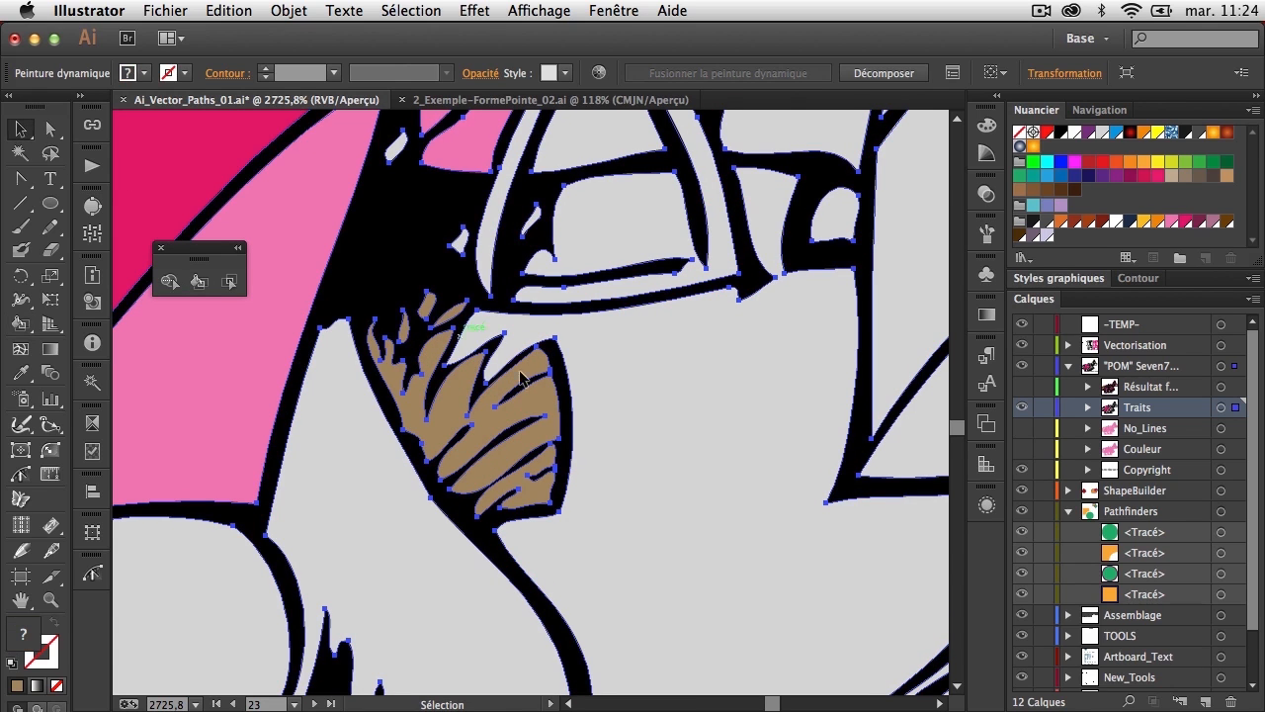
{"action": "double_click", "coordinate": [553, 368]}
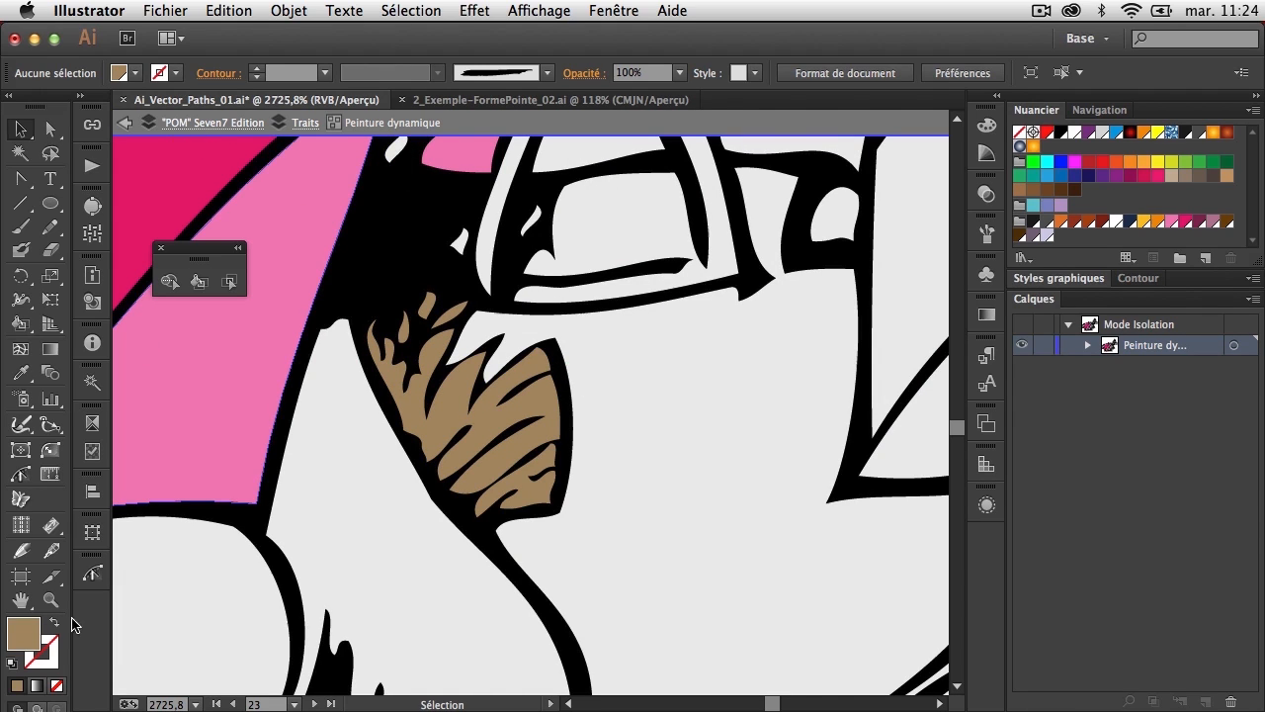
{"action": "left_click", "coordinate": [57, 684]}
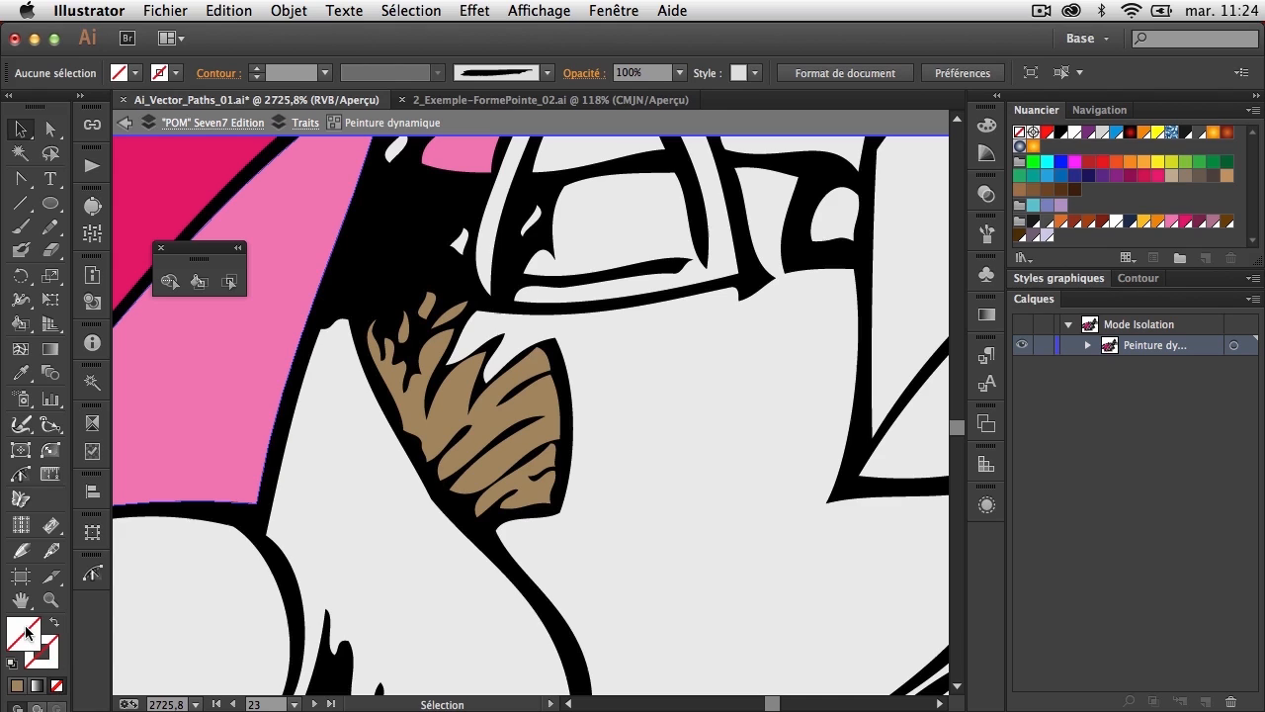
{"action": "left_click", "coordinate": [51, 225]}
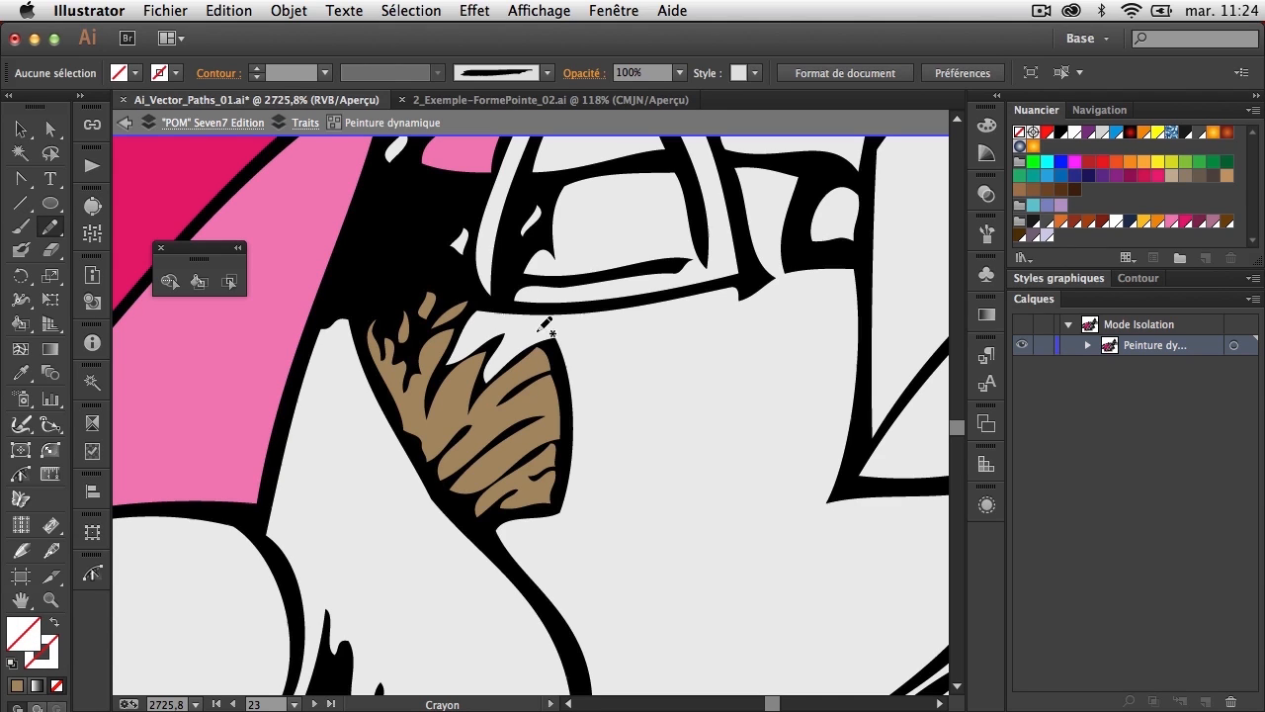
Draw invisible closing lines from the tuft's tip up to the stirrup and across the stirrup's inner gap, and show the artwork as outlines
{"action": "left_click_drag", "start_coordinate": [554, 350], "coordinate": [559, 364]}
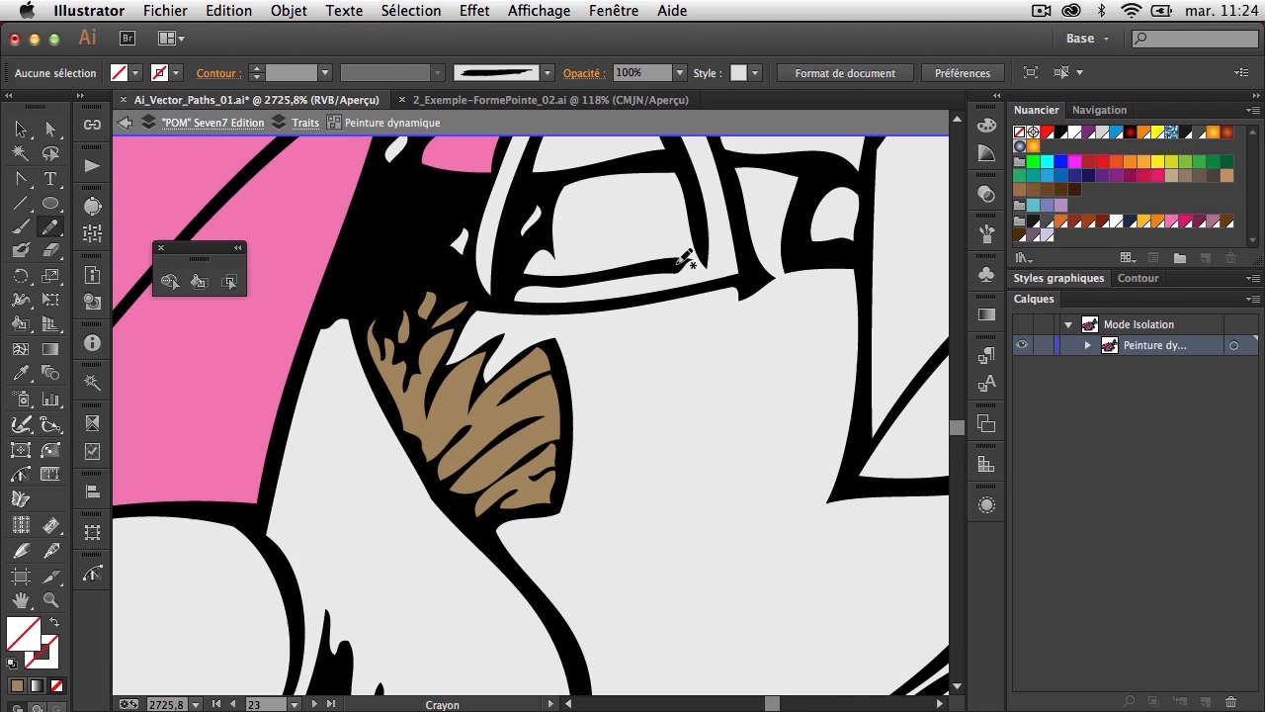
{"action": "left_click_drag", "start_coordinate": [703, 259], "coordinate": [698, 261]}
{"action": "key", "text": "super+y"}
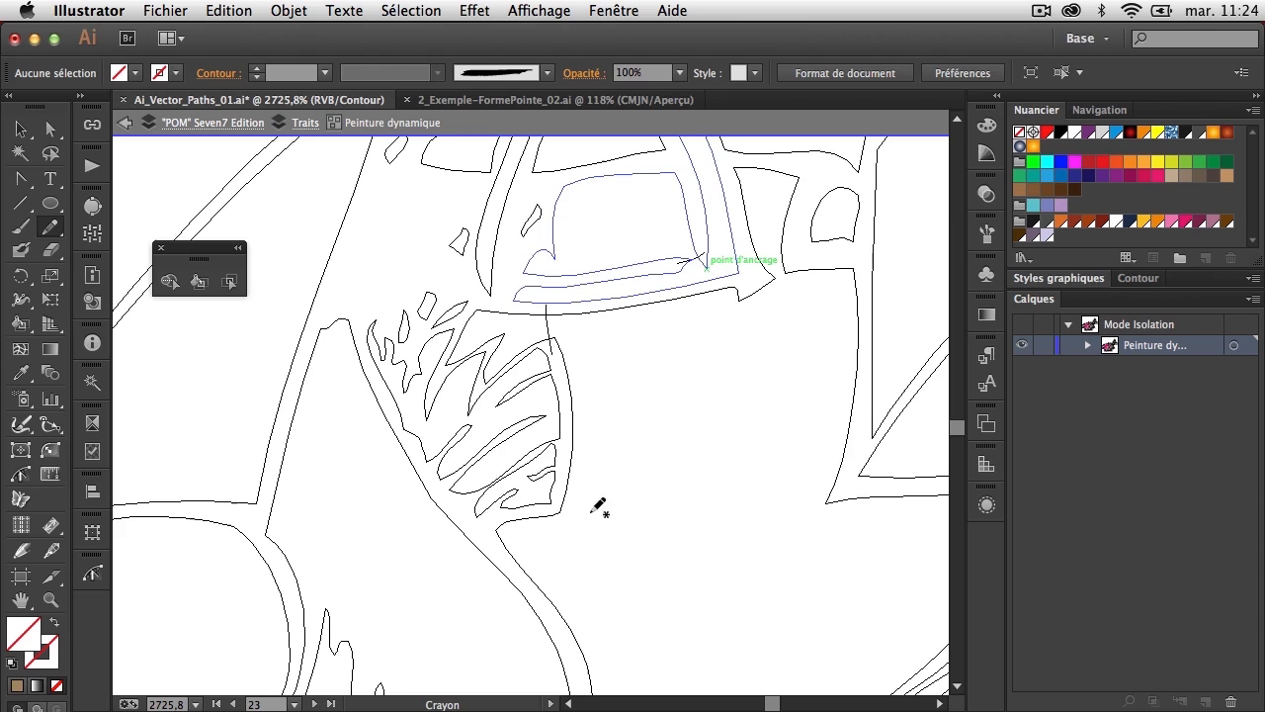
Draw invisible pencil lines closing the gaps in the leg outlines and around the hair tufts above the hooves
{"action": "left_click_drag", "start_coordinate": [598, 506], "coordinate": [756, 267]}
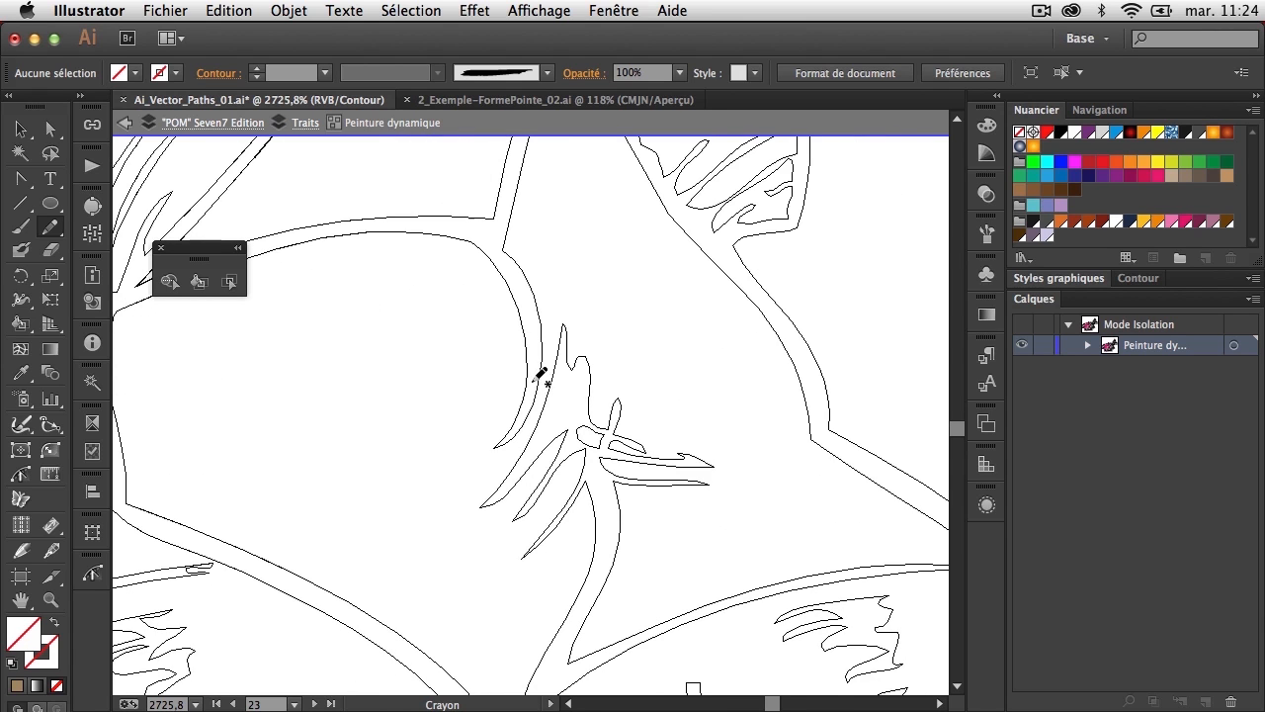
{"action": "left_click_drag", "start_coordinate": [775, 501], "coordinate": [551, 246]}
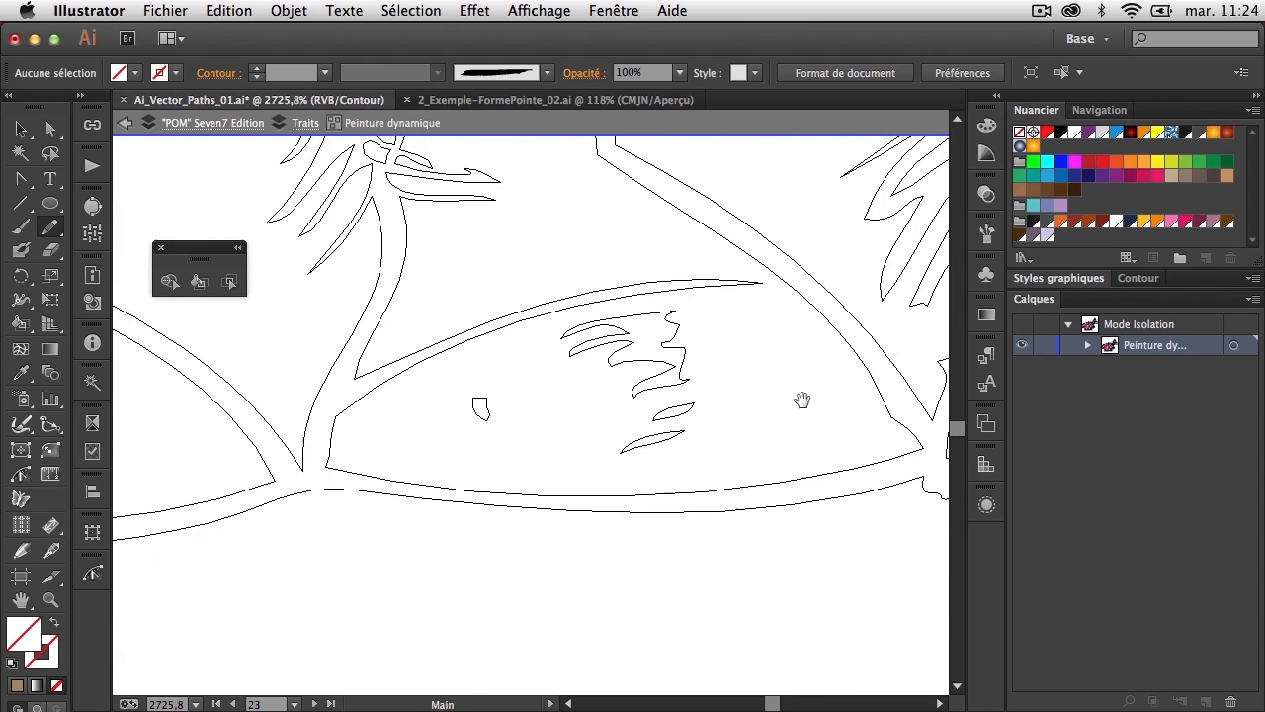
{"action": "left_click_drag", "start_coordinate": [802, 400], "coordinate": [661, 404]}
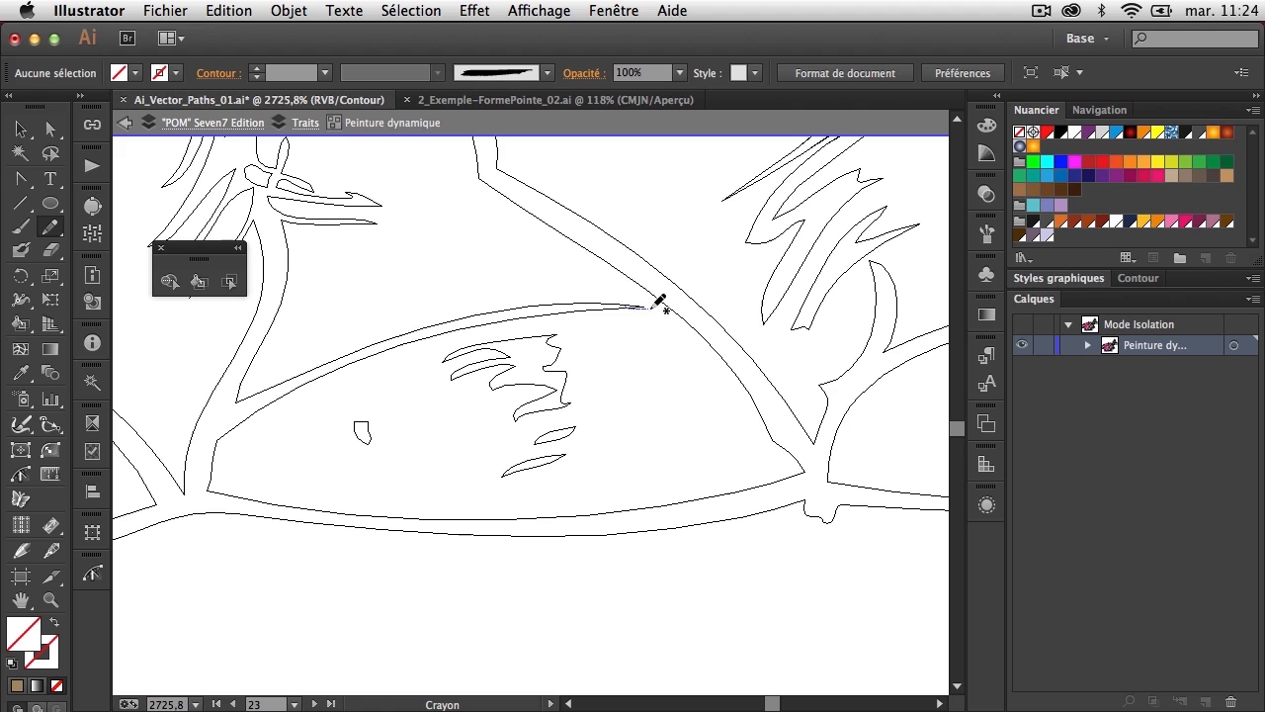
{"action": "left_click_drag", "start_coordinate": [759, 406], "coordinate": [457, 684]}
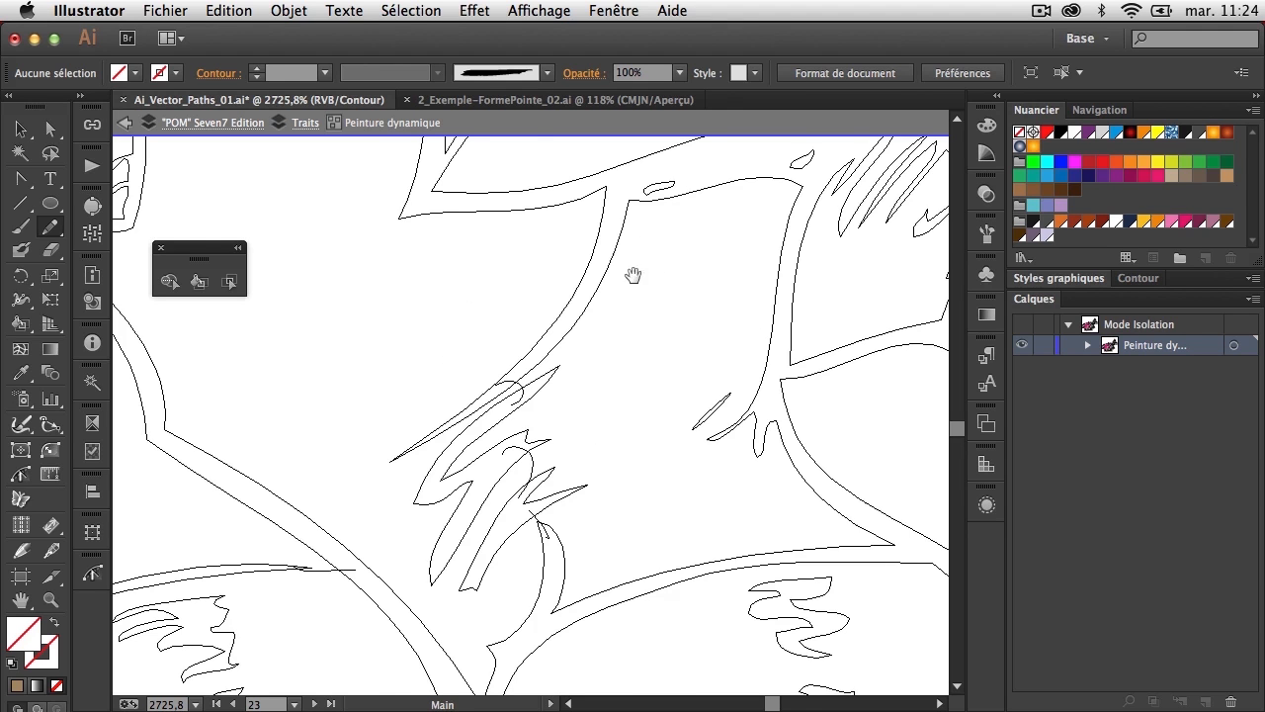
{"action": "left_click_drag", "start_coordinate": [633, 274], "coordinate": [508, 587]}
{"action": "left_click_drag", "start_coordinate": [741, 491], "coordinate": [841, 516]}
{"action": "mouse_move", "coordinate": [385, 420]}
{"action": "left_mouse_down"}
{"action": "mouse_move", "coordinate": [741, 469]}
{"action": "mouse_move", "coordinate": [730, 283]}
{"action": "left_mouse_up"}
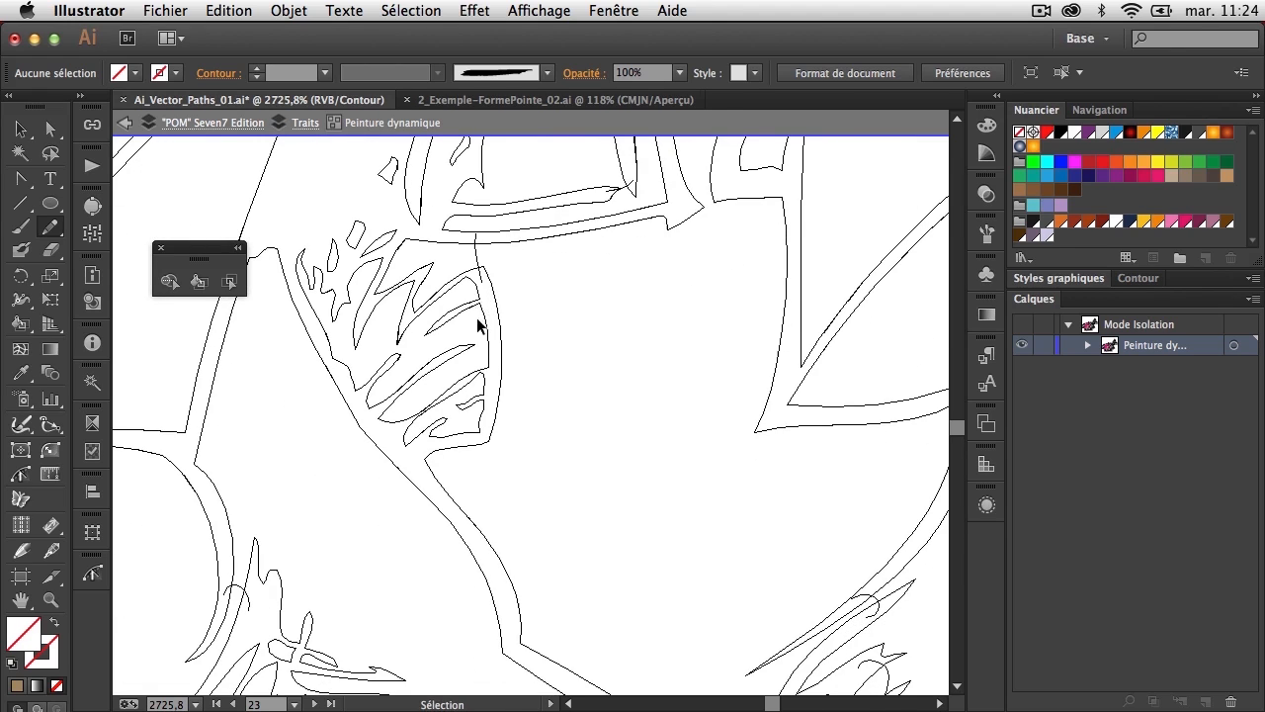
Return the artwork to colour preview and leave the Live Paint group's isolation mode
{"action": "key", "text": "super+y"}
{"action": "key", "text": "v"}
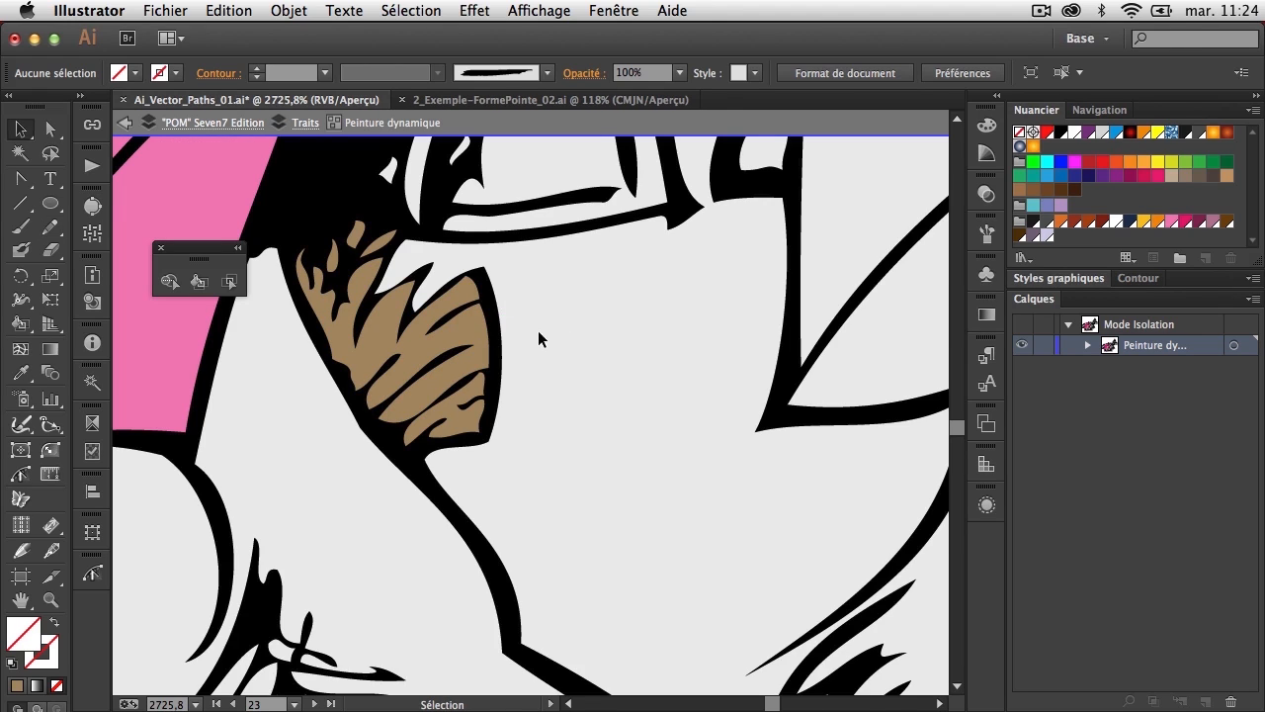
{"action": "left_click", "coordinate": [125, 122]}
{"action": "left_click", "coordinate": [126, 122]}
{"action": "left_click", "coordinate": [125, 123]}
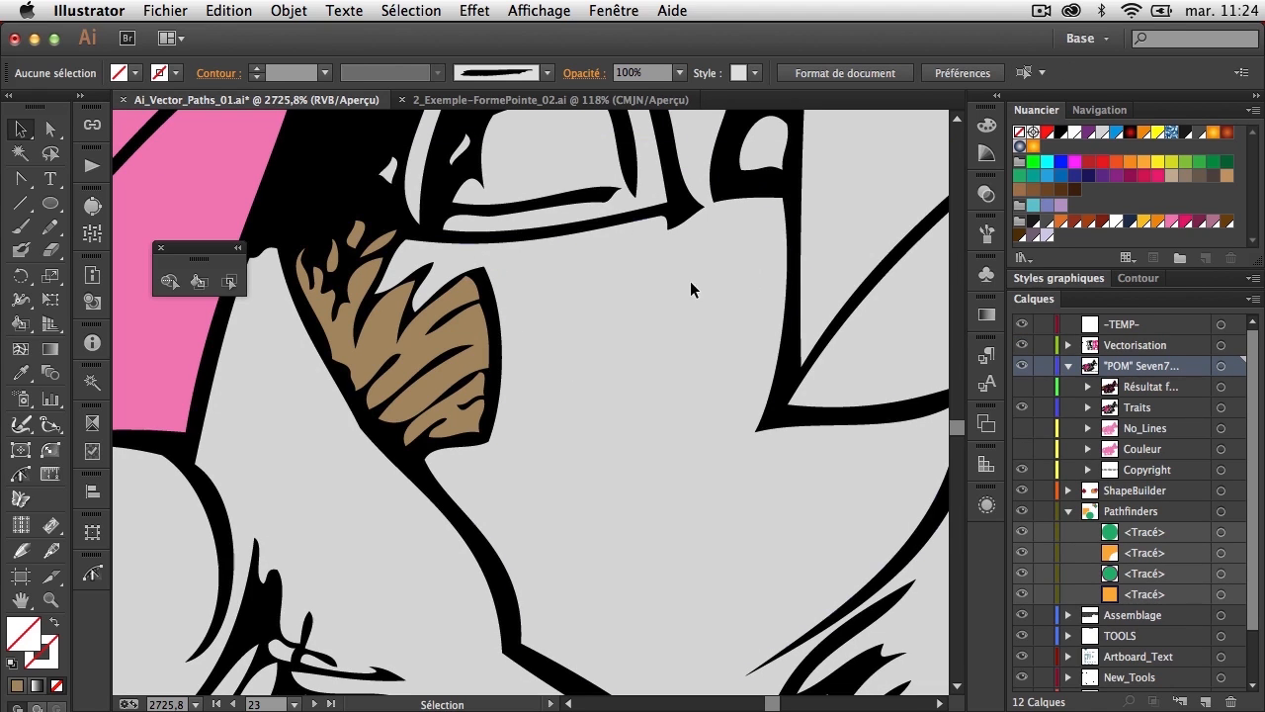
Sample the light brown from the hair tuft and fill the newly closed area at its upper edge with Live Paint
{"action": "left_click", "coordinate": [199, 281]}
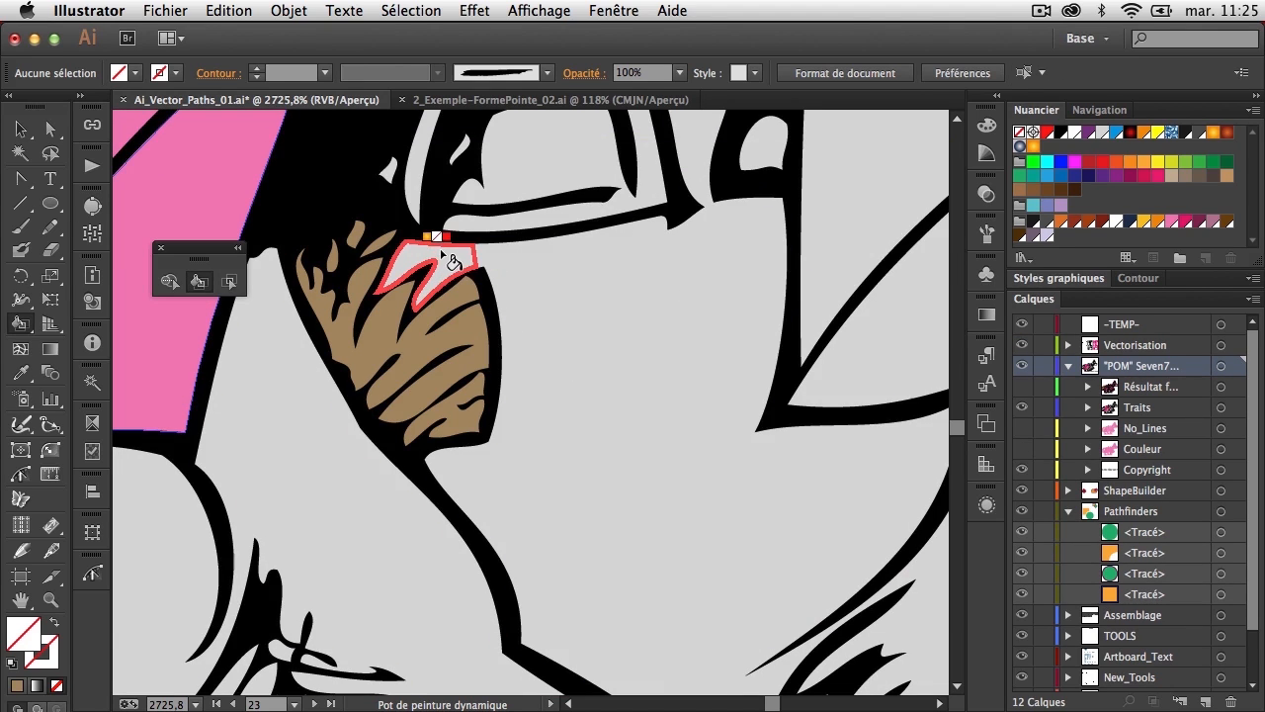
{"action": "left_click", "coordinate": [384, 332], "text": "alt"}
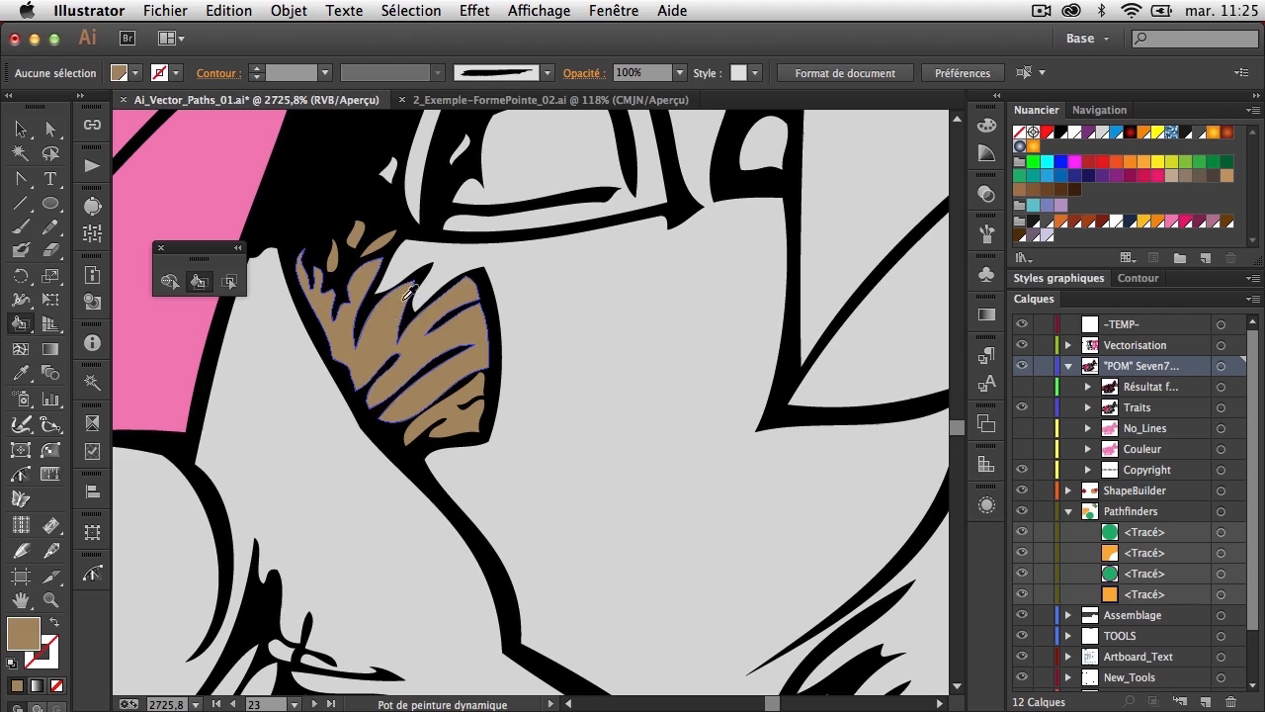
{"action": "left_click", "coordinate": [444, 257]}
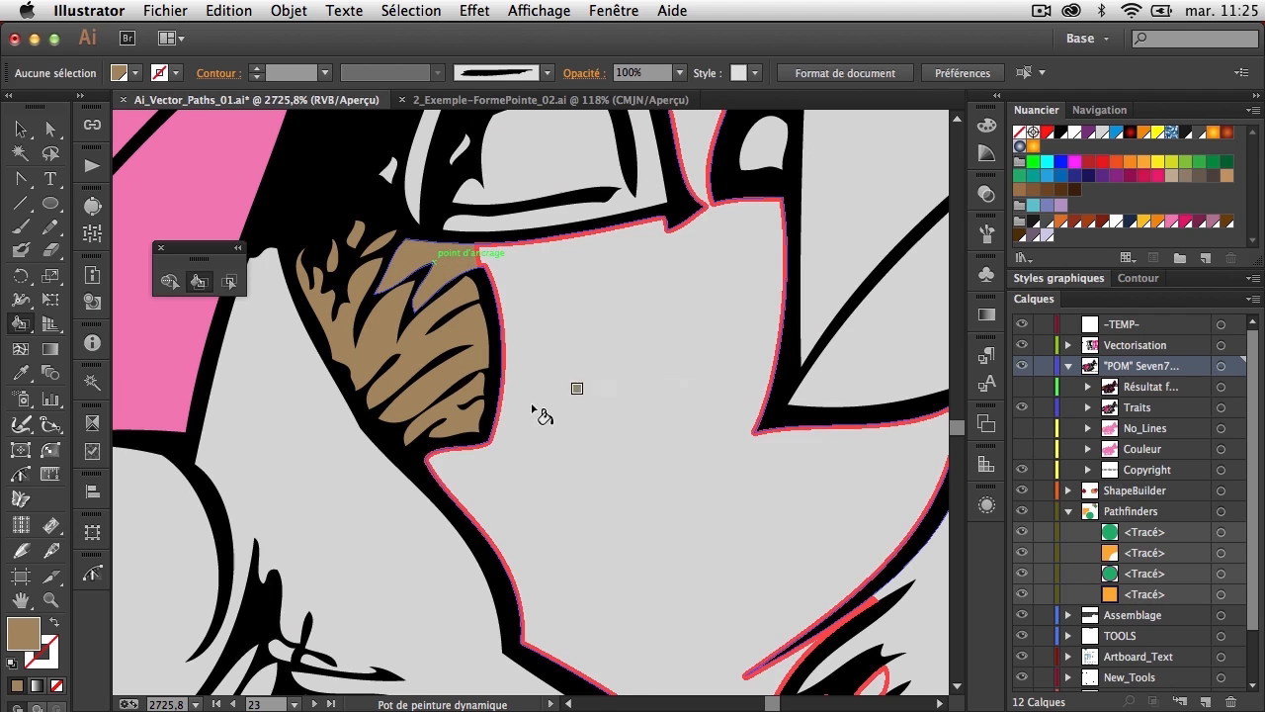
Select the large empty area between the legs as a Live Paint face and try a blue radial gradient on it
{"action": "left_click", "coordinate": [229, 282]}
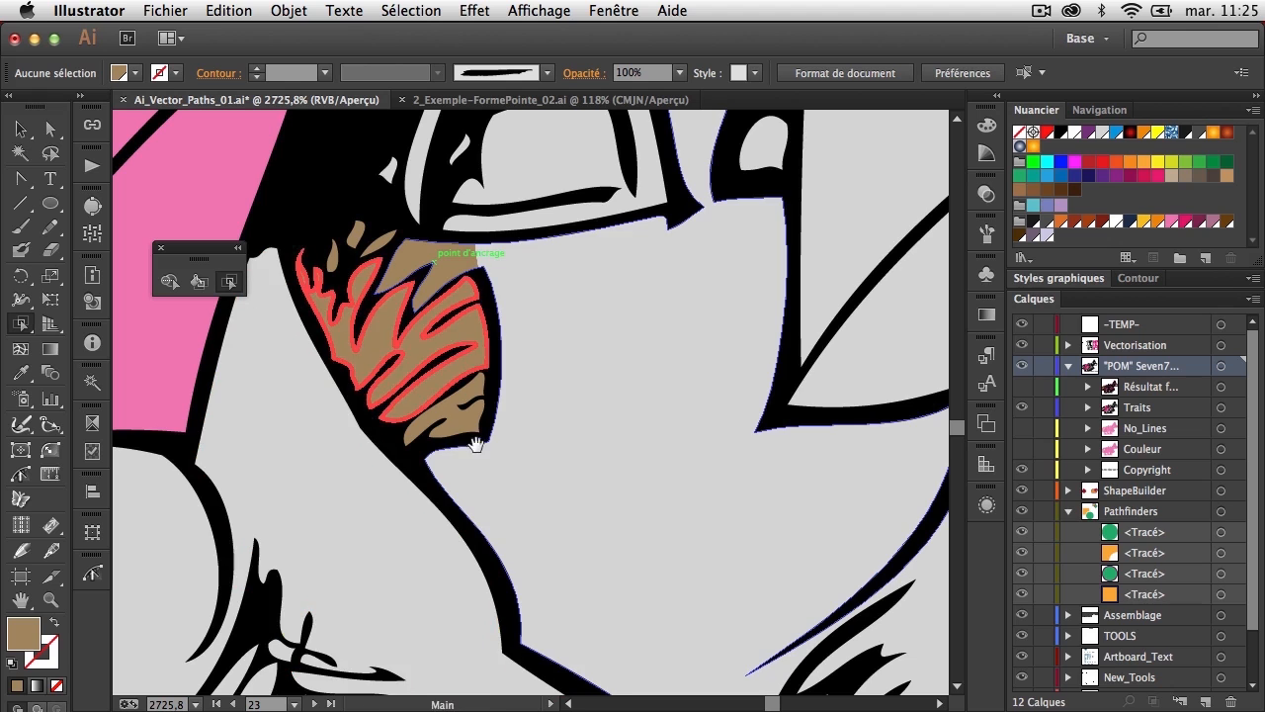
{"action": "left_click", "coordinate": [586, 419]}
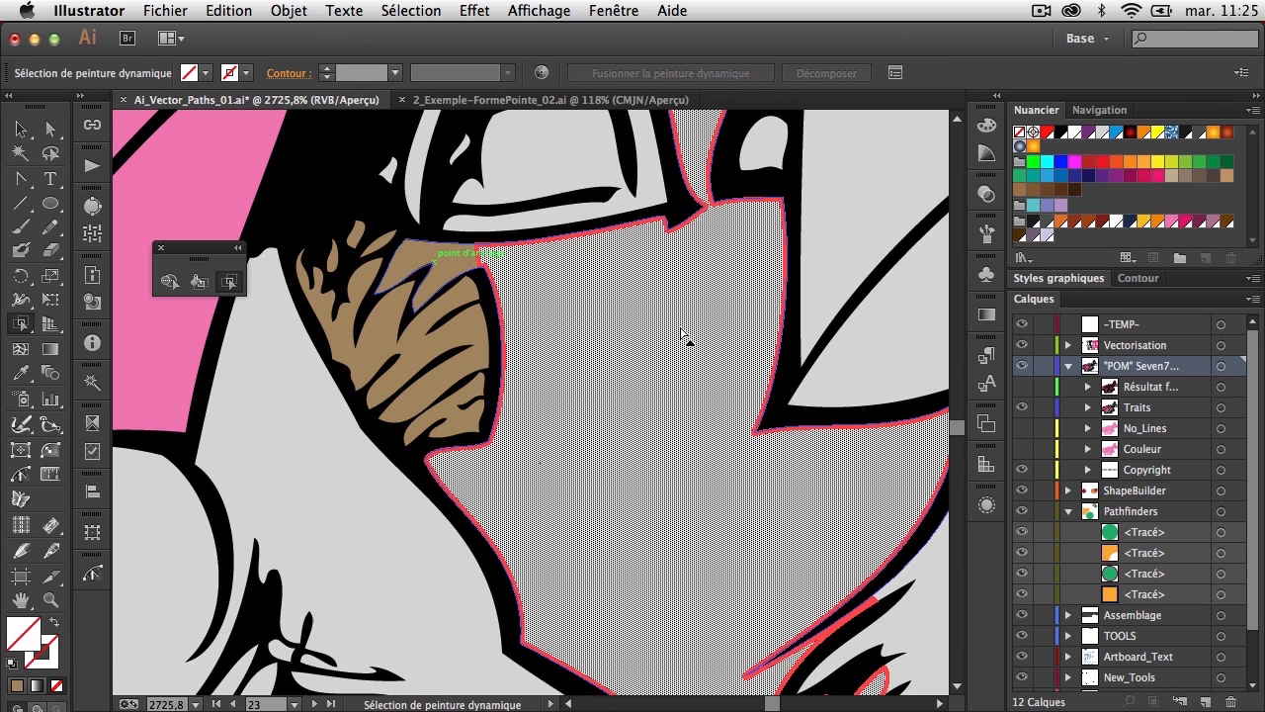
{"action": "left_click", "coordinate": [1020, 147]}
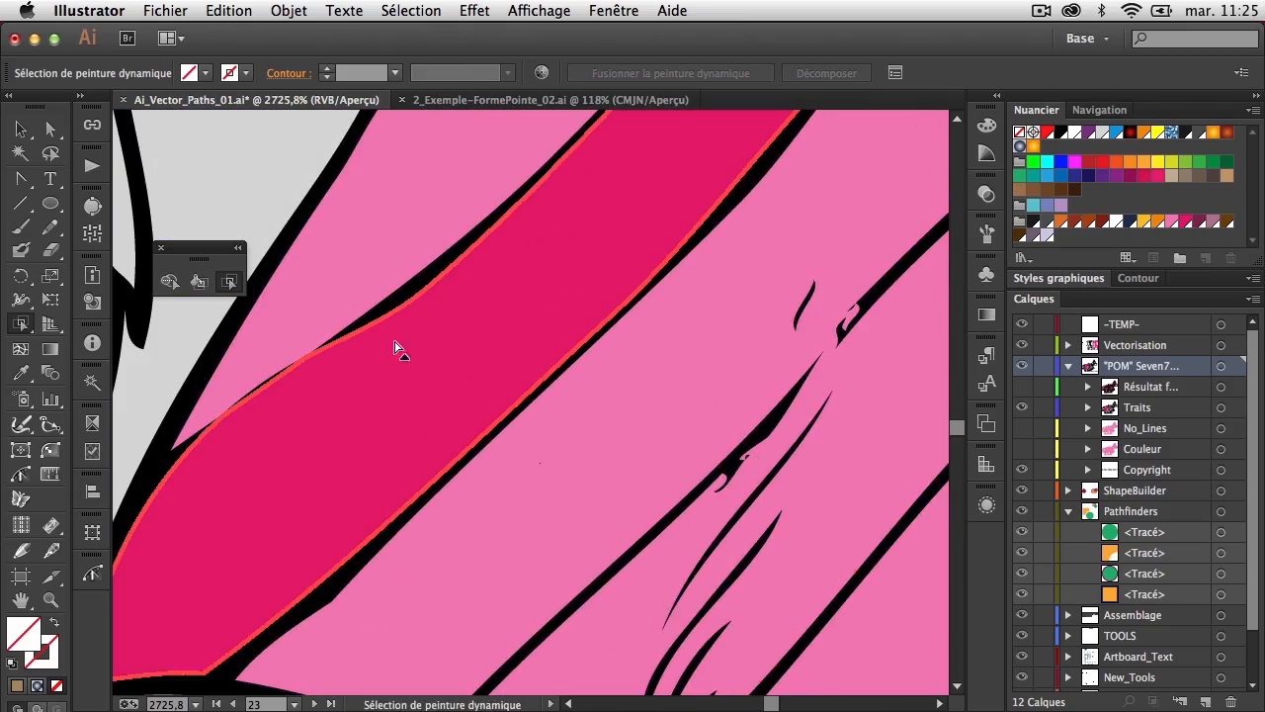
{"action": "key", "text": "super+minus"}
{"action": "key", "text": "super+minus"}
{"action": "key", "text": "super+minus"}
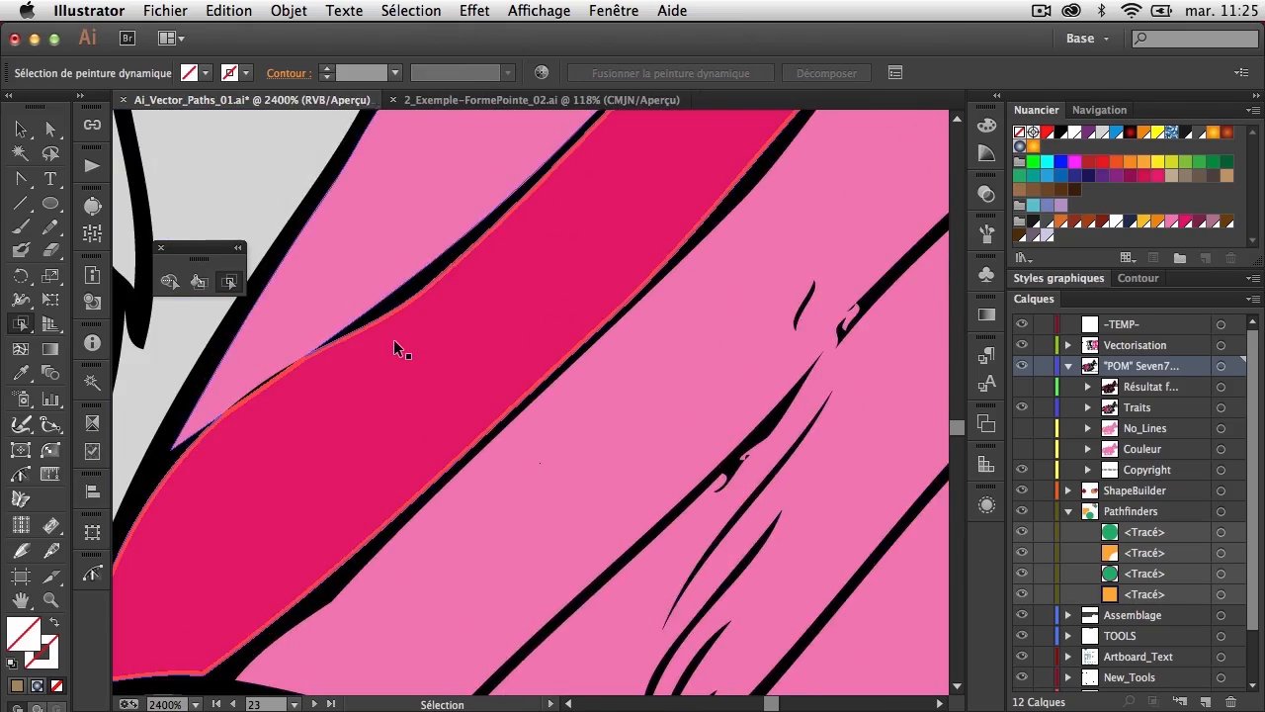
{"action": "left_click_drag", "start_coordinate": [539, 403], "coordinate": [455, 500]}
{"action": "key", "text": "super+minus"}
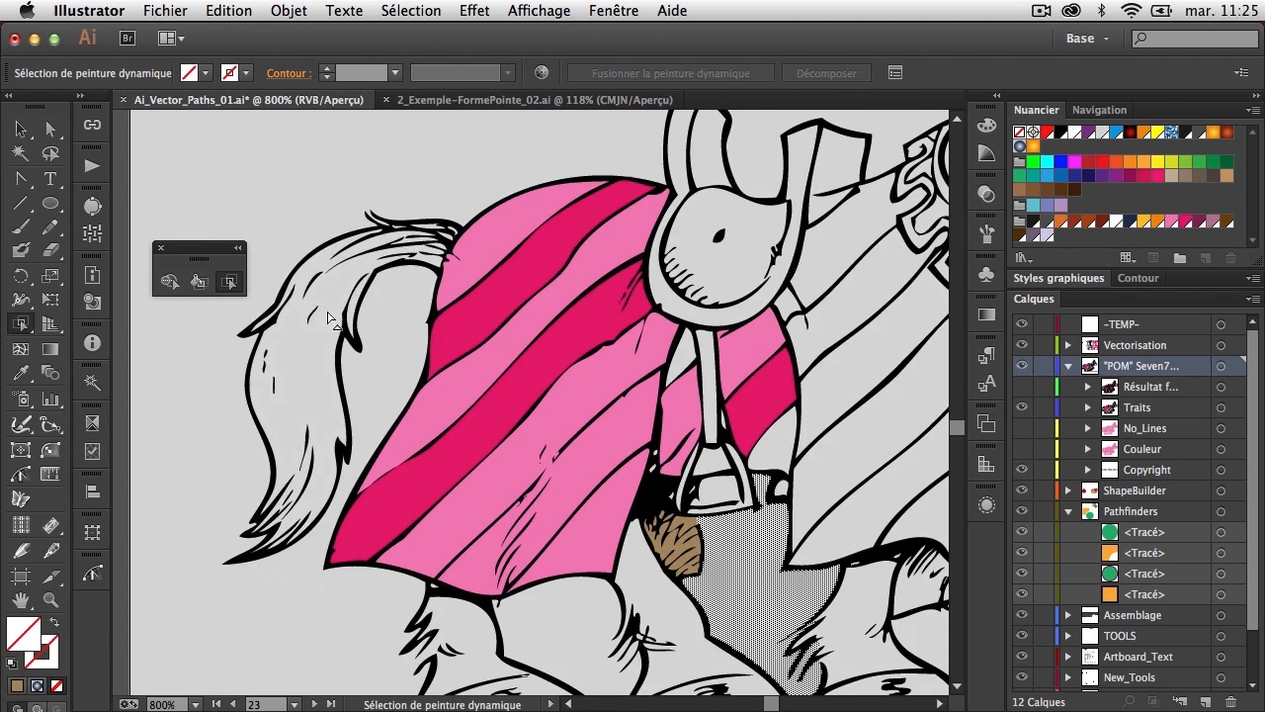
Draw two invisible pencil lines as shadow boundaries, one down the blanket's rear and a pointed one around its lower folds, and show outlines
{"action": "left_click", "coordinate": [50, 226]}
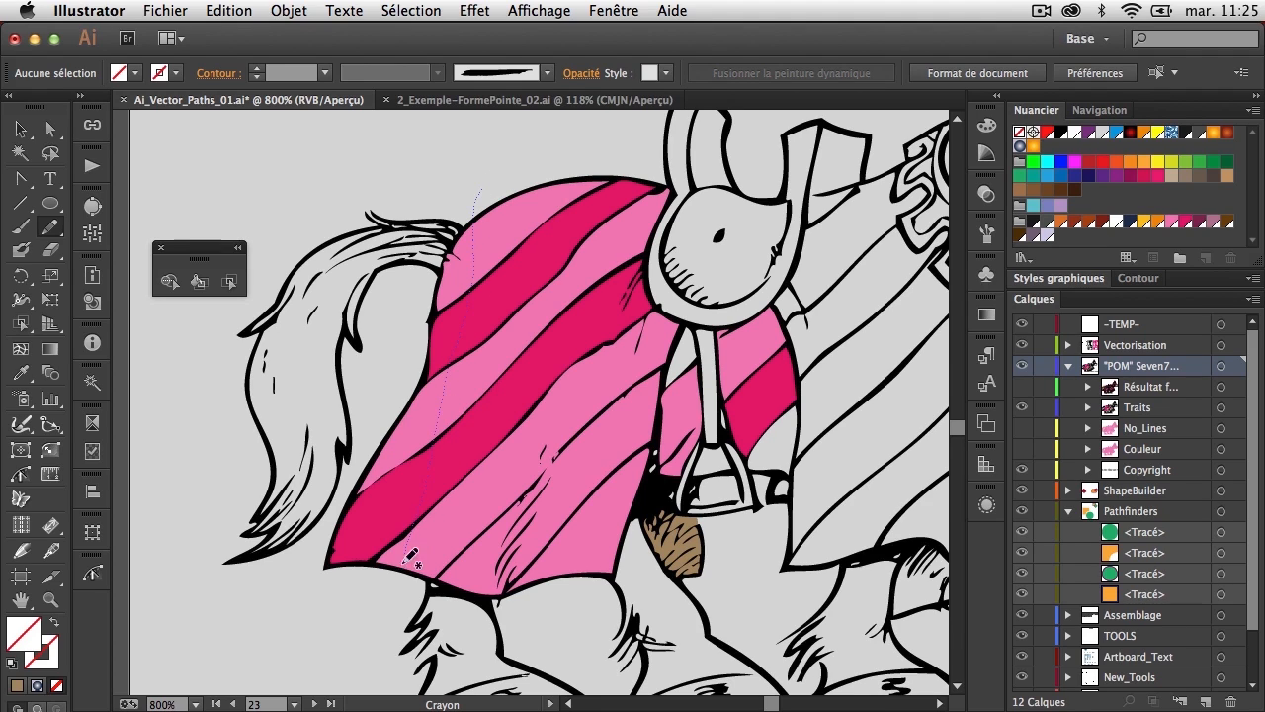
{"action": "left_click_drag", "start_coordinate": [409, 556], "coordinate": [403, 582]}
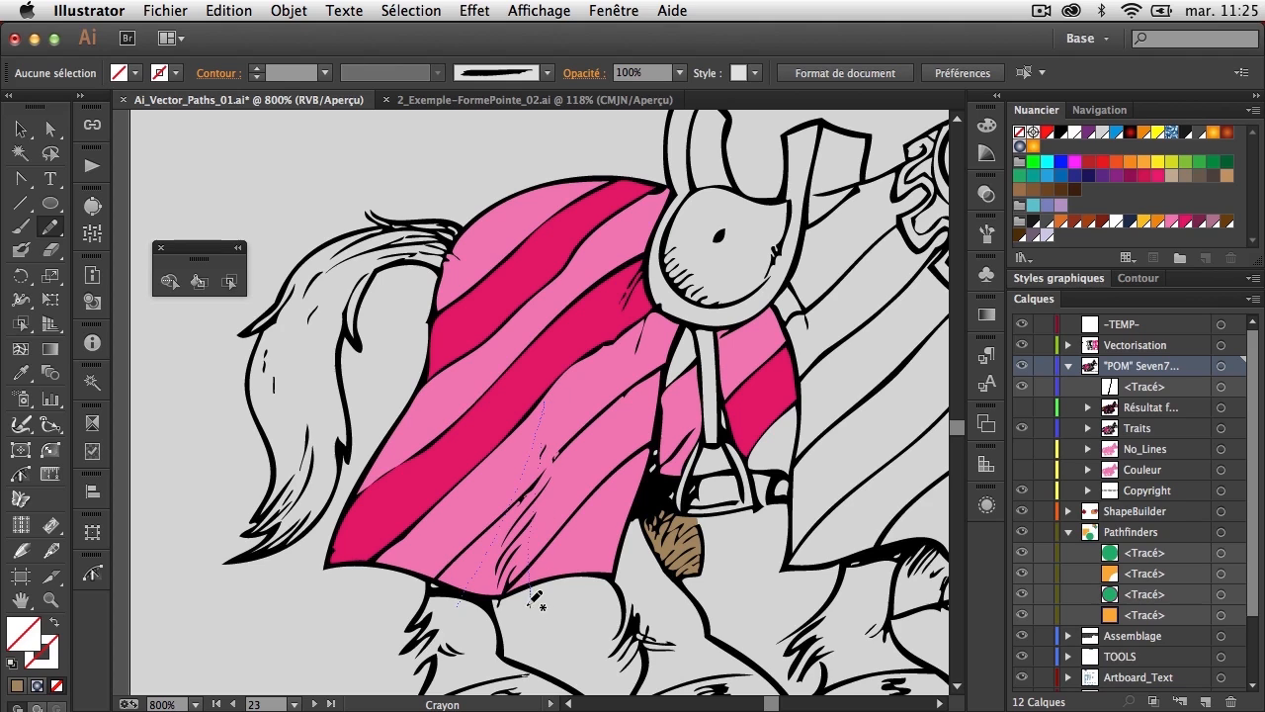
{"action": "left_click_drag", "start_coordinate": [529, 591], "coordinate": [504, 581]}
{"action": "key", "text": "super+y"}
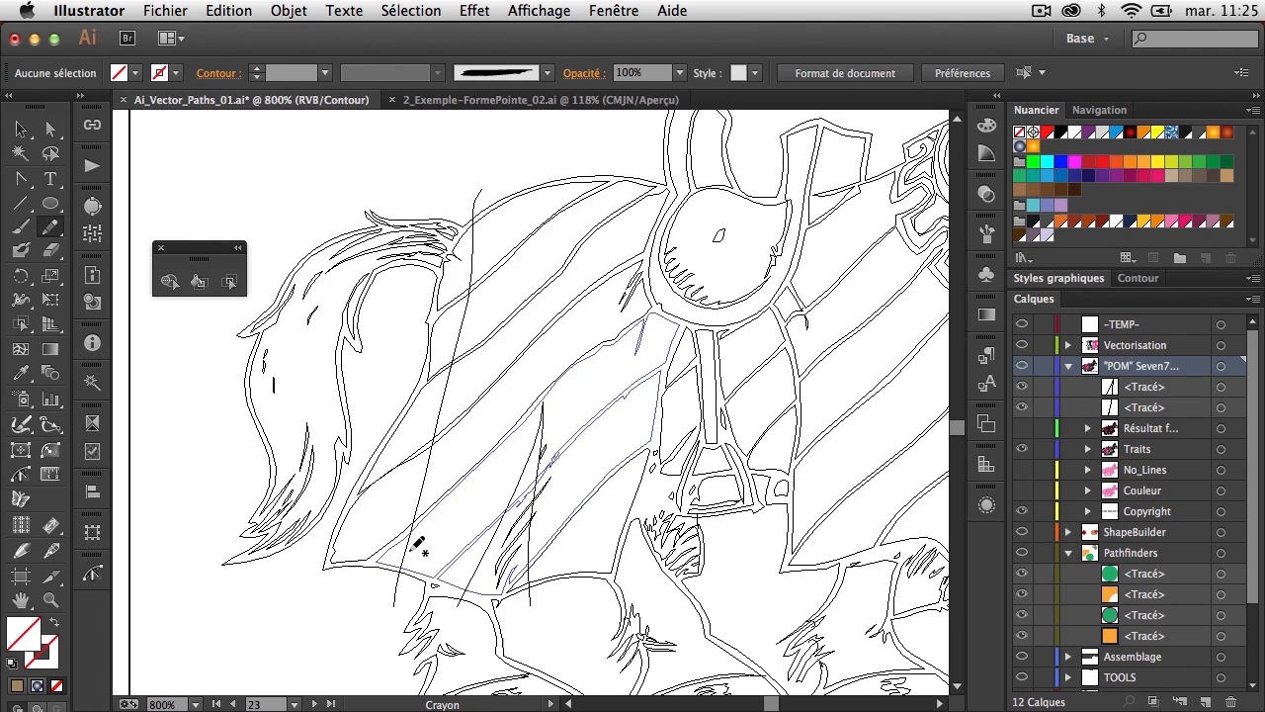
Move both shadow lines into the Live Paint group by cutting them and pasting them in front in isolation mode, and check them as outlines
{"action": "key", "text": "v"}
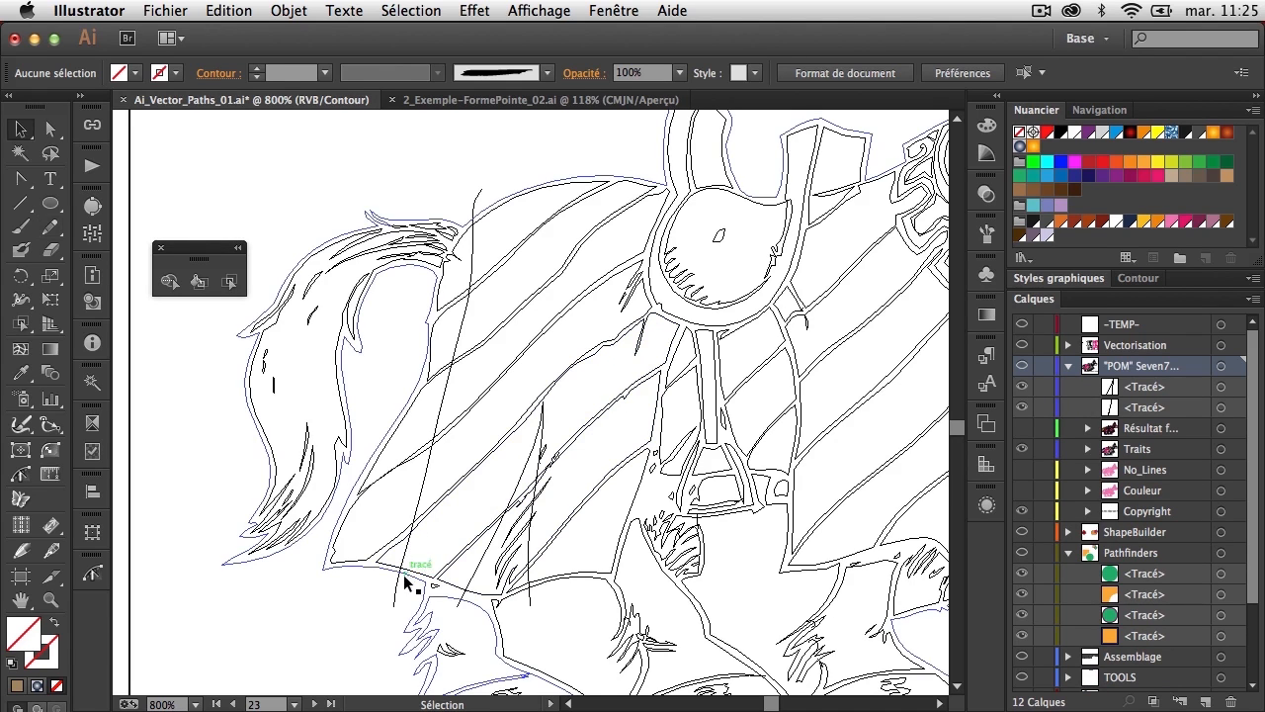
{"action": "left_click", "coordinate": [432, 593]}
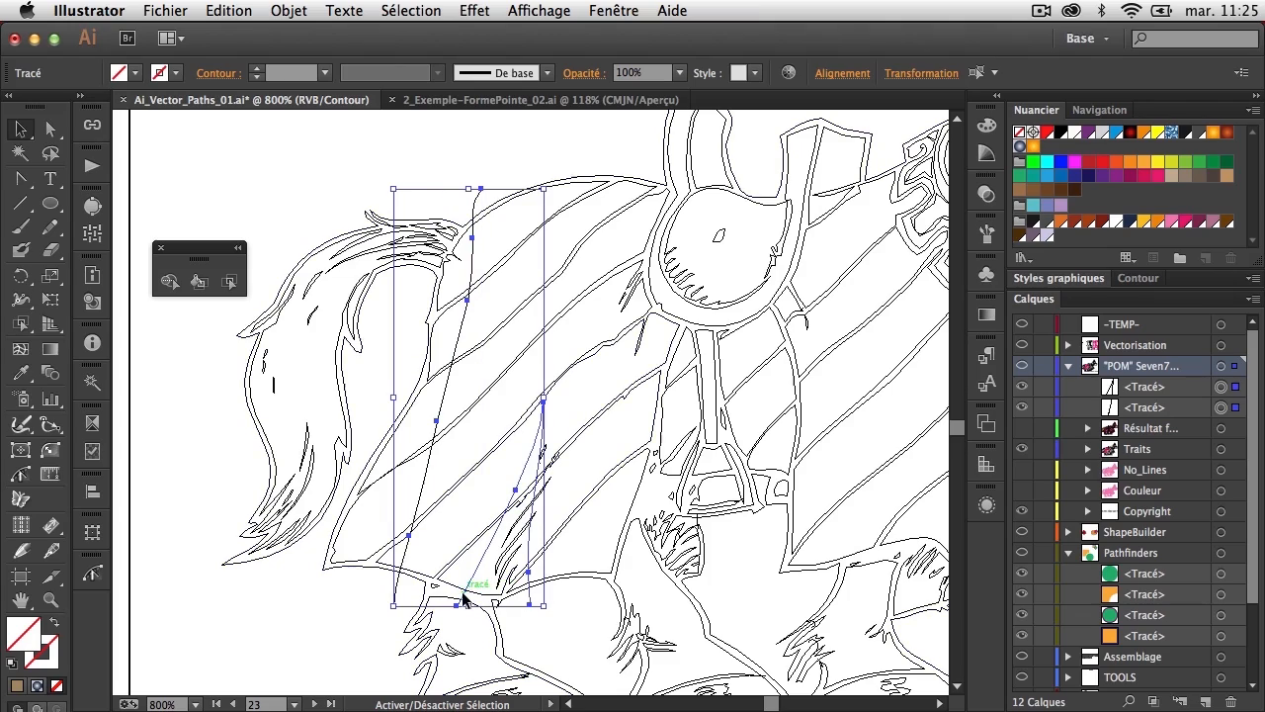
{"action": "left_click", "coordinate": [463, 591], "text": "shift"}
{"action": "key", "text": "a"}
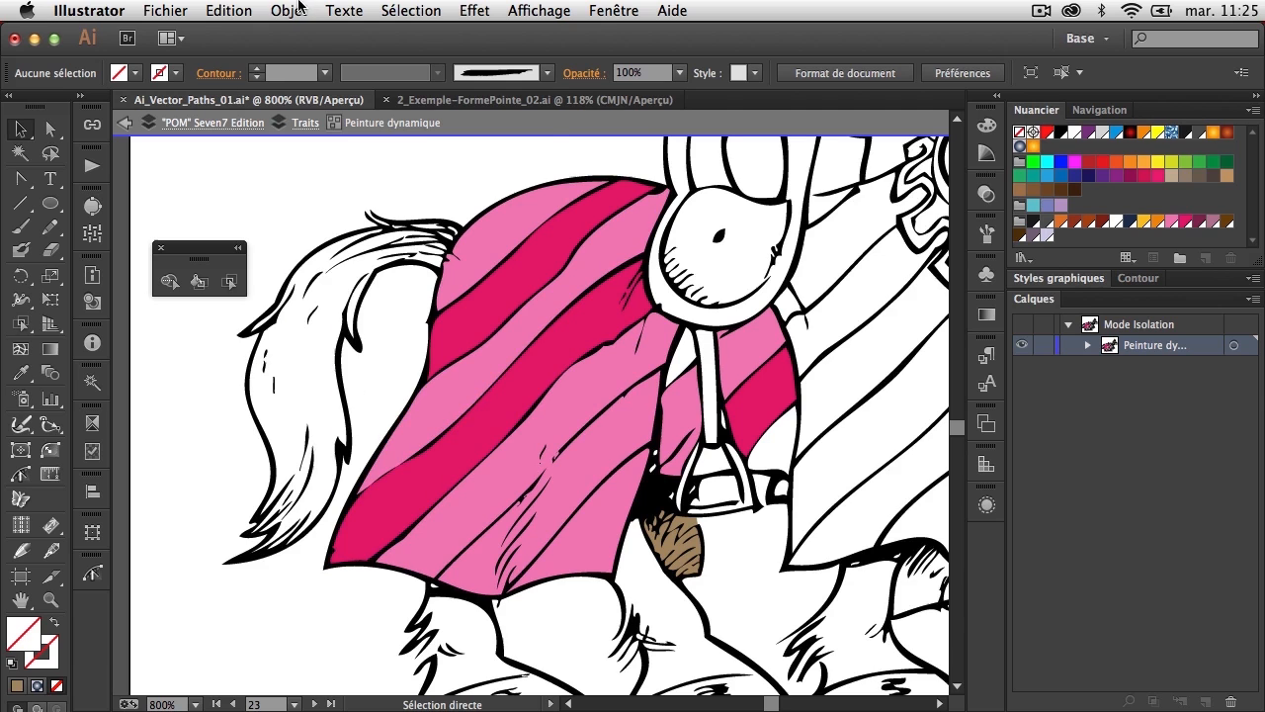
{"action": "left_click", "coordinate": [288, 10]}
{"action": "left_click", "coordinate": [336, 177]}
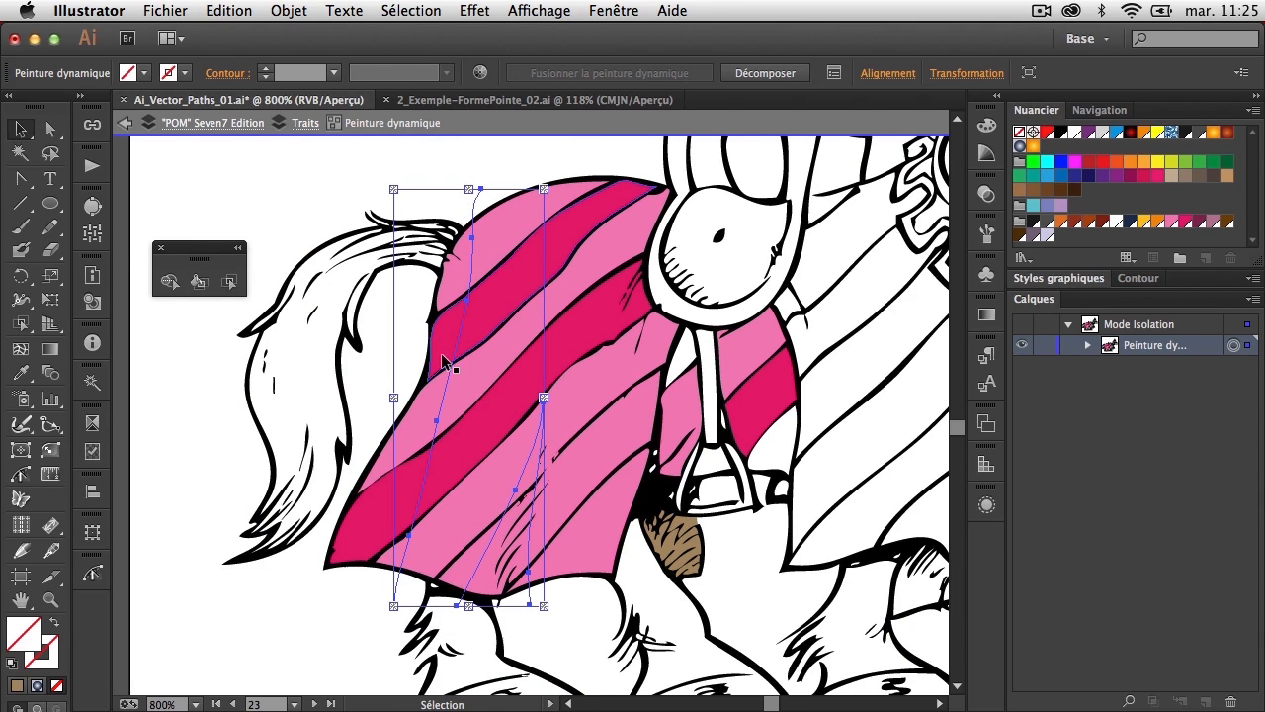
{"action": "double_click", "coordinate": [423, 169]}
{"action": "key", "text": "super+y"}
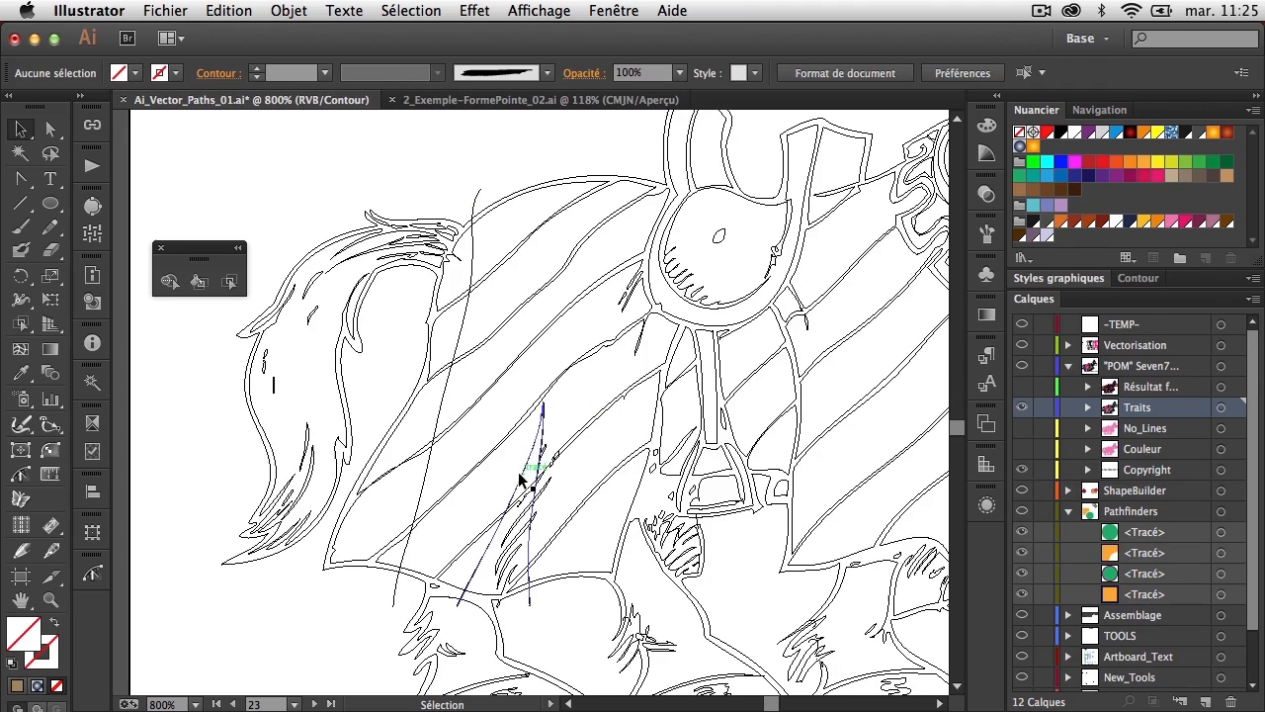
{"action": "key", "text": "super+y"}
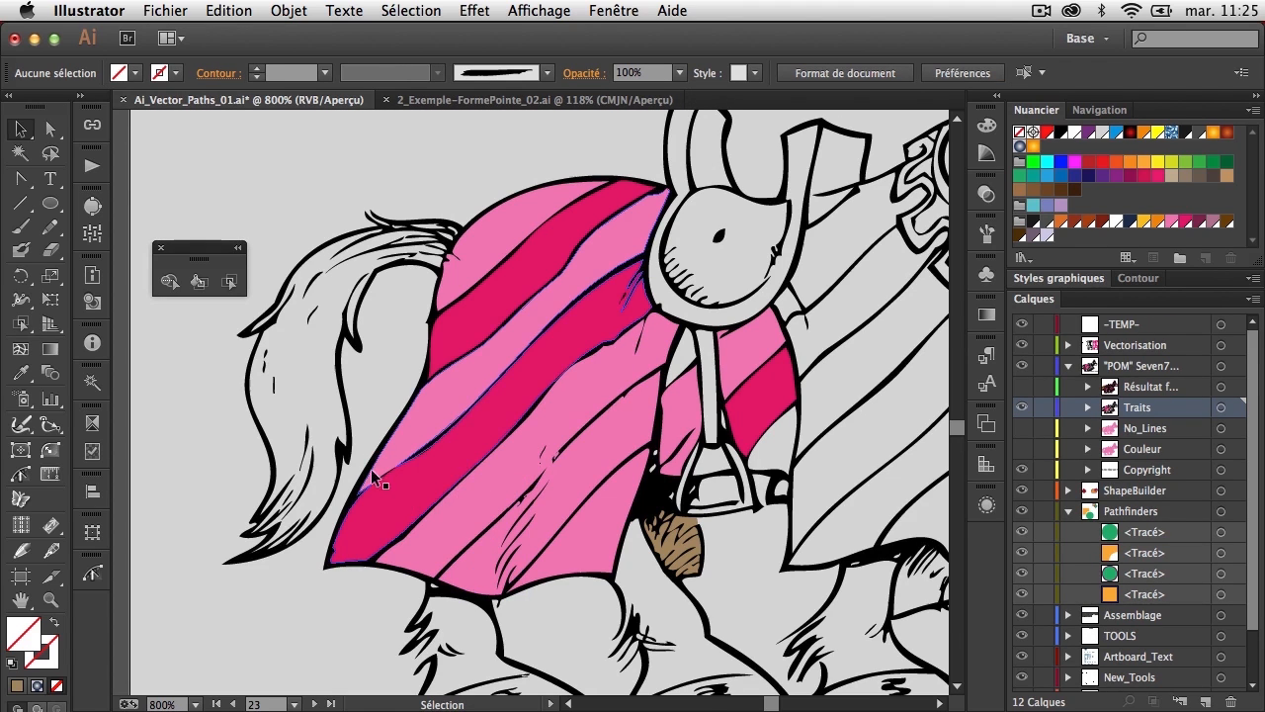
Select all the Live Paint faces of the blanket's rear shadow strip and the pointed fold shadow together
{"action": "left_click", "coordinate": [229, 283]}
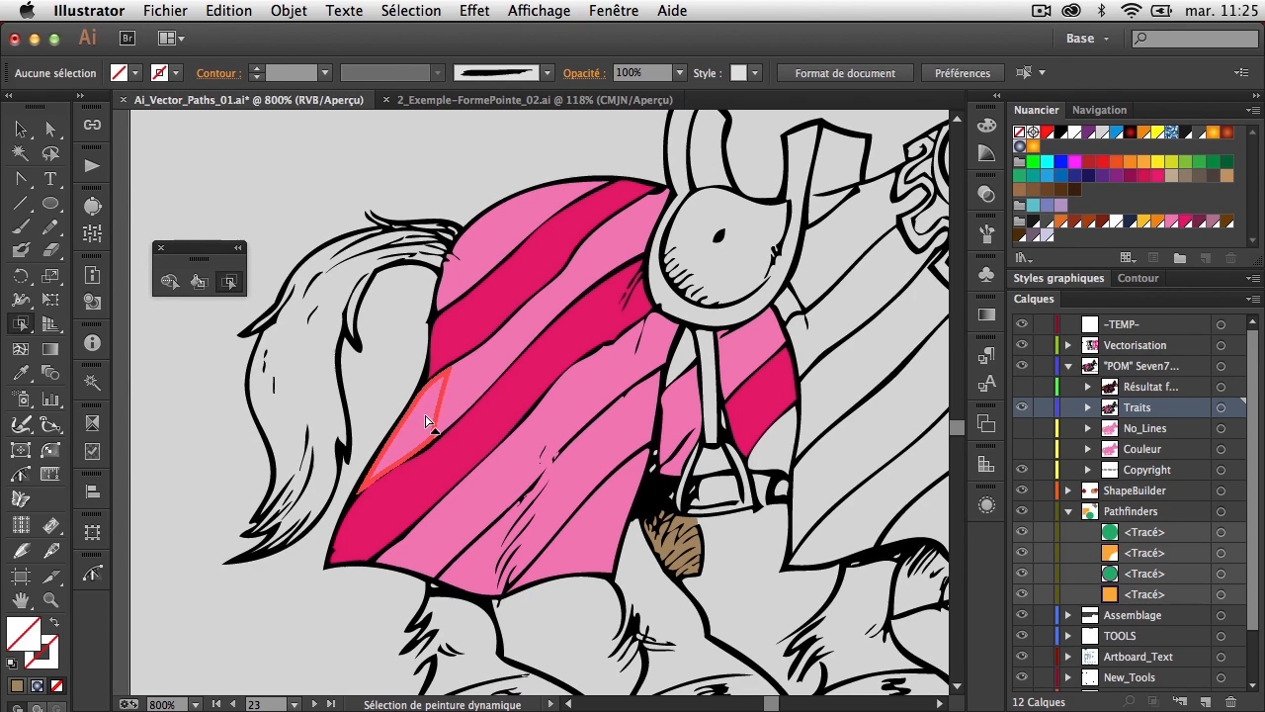
{"action": "left_click", "coordinate": [427, 416]}
{"action": "left_click", "coordinate": [453, 265], "text": "shift"}
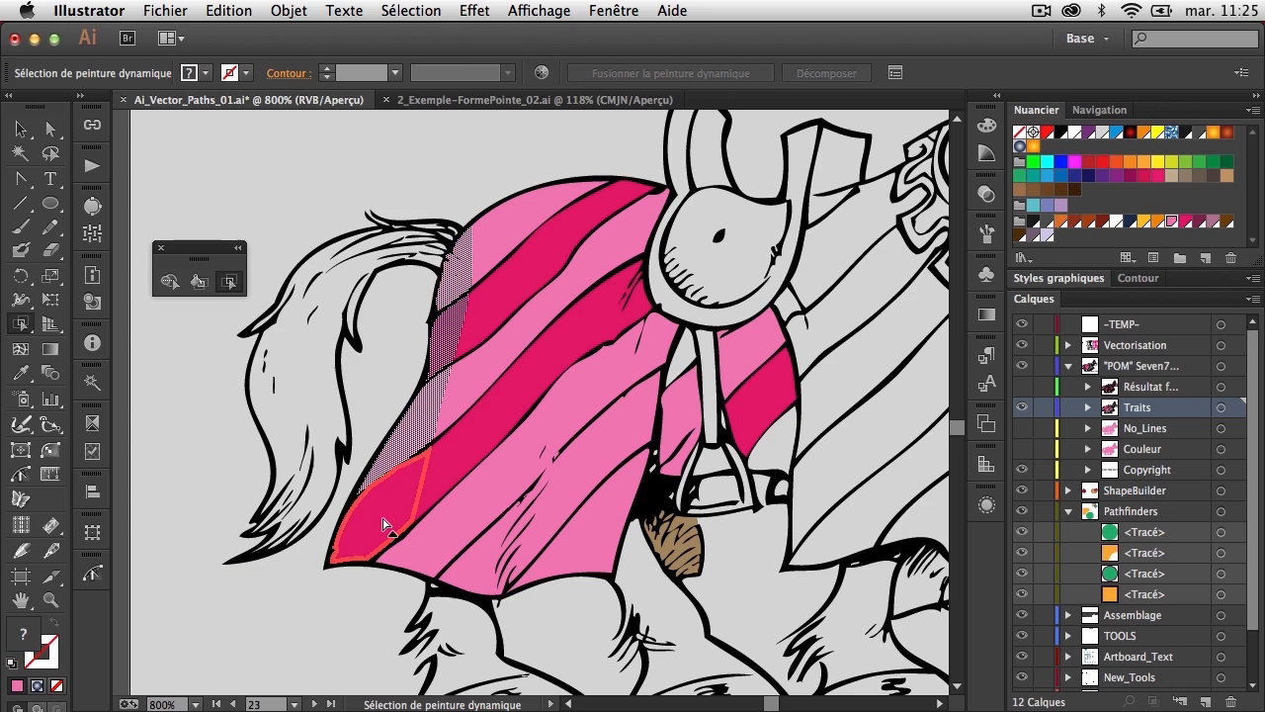
{"action": "left_click", "coordinate": [385, 524], "text": "shift"}
{"action": "left_click", "coordinate": [396, 556], "text": "shift"}
{"action": "left_click", "coordinate": [485, 581], "text": "shift"}
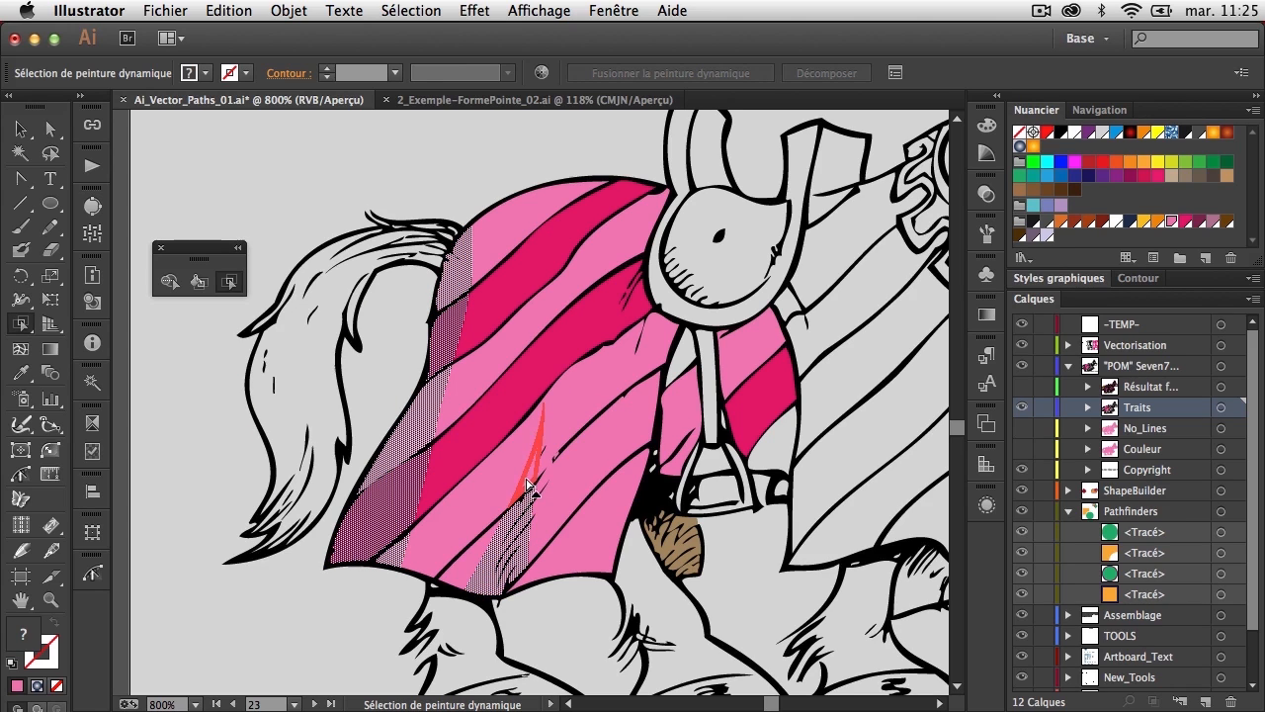
{"action": "left_click", "coordinate": [530, 484], "text": "shift"}
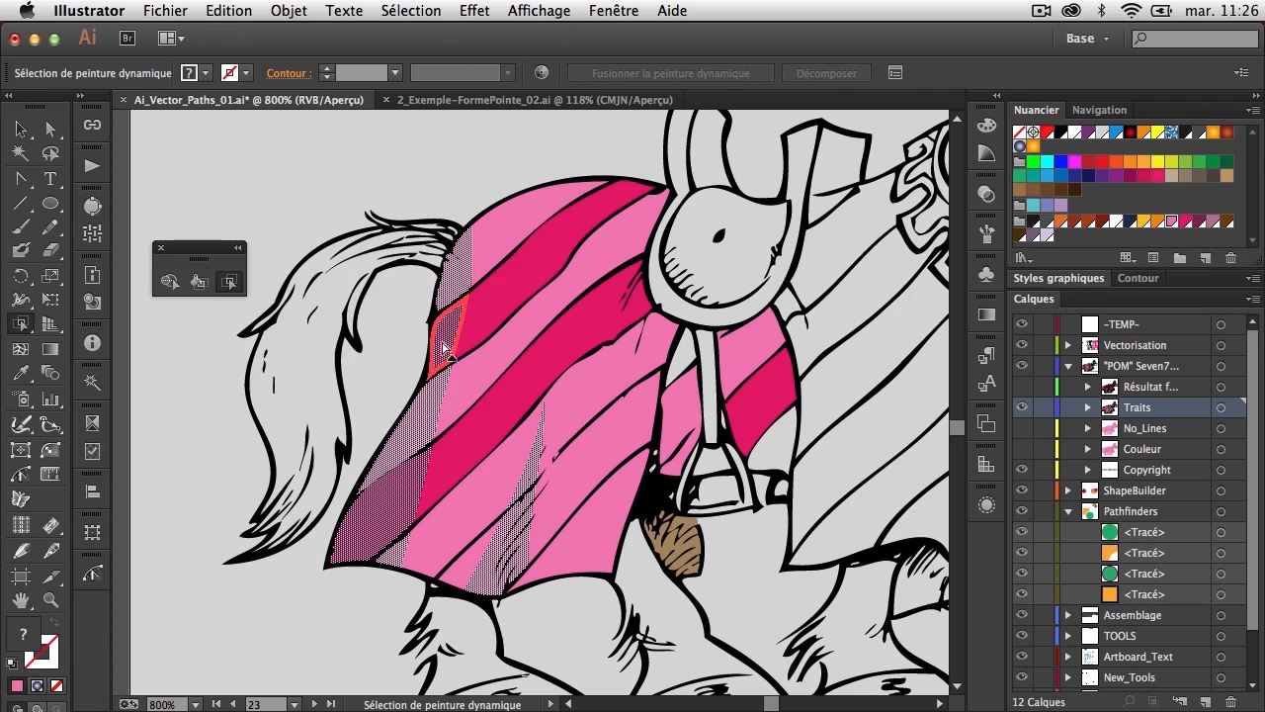
{"action": "key", "text": "v"}
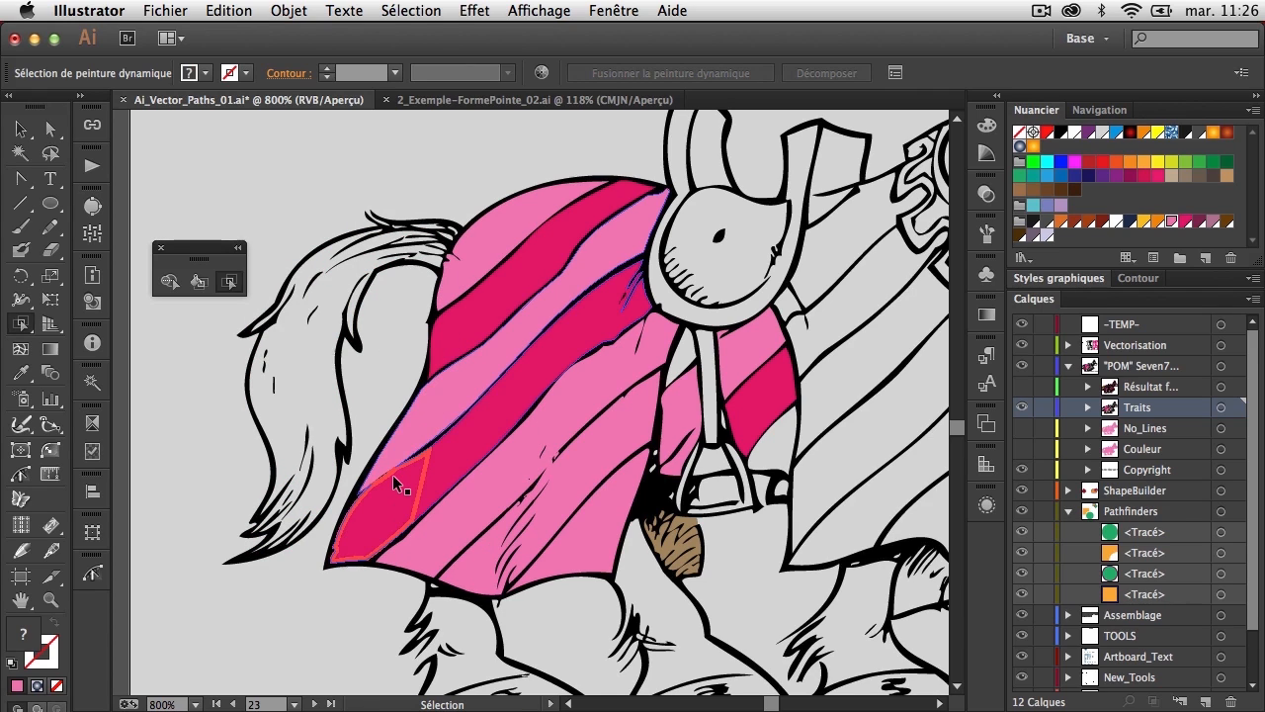
{"action": "left_click", "coordinate": [393, 477], "text": "shift"}
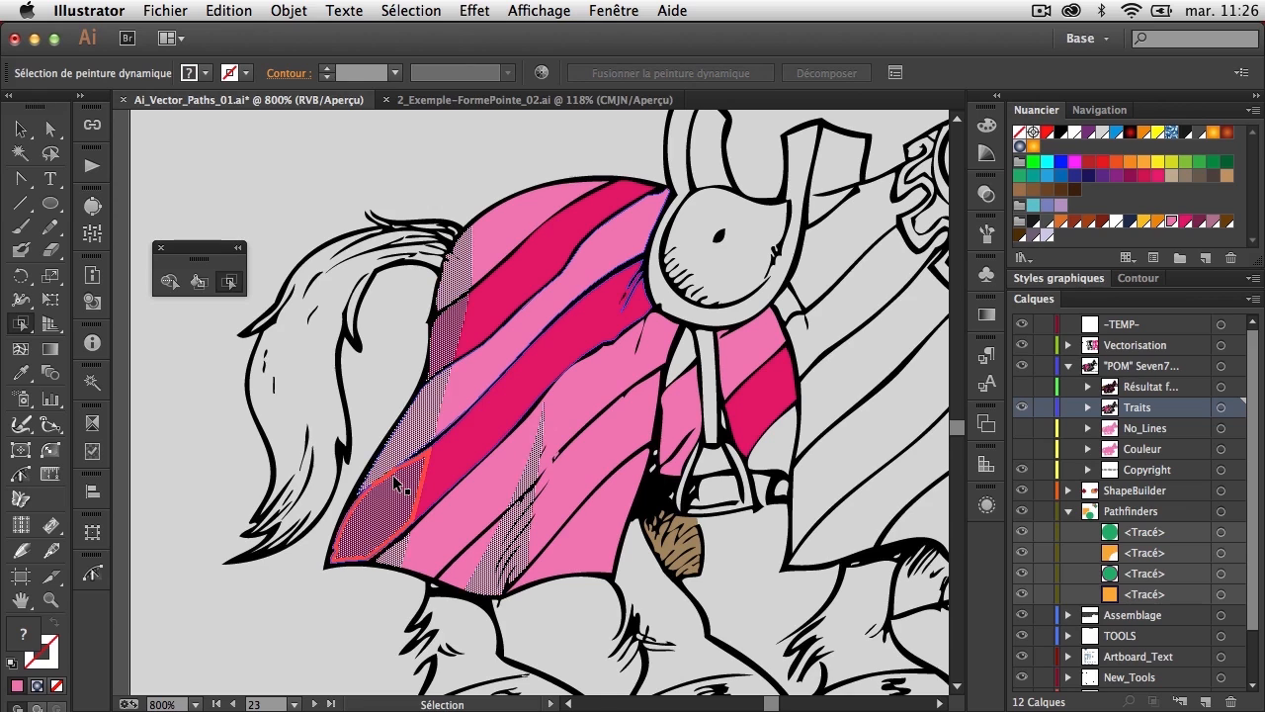
Recolour the selected shadow faces with Recolor Artwork, shifting the dark pink to a hue of about 311° and 42% brightness
{"action": "left_click", "coordinate": [278, 12]}
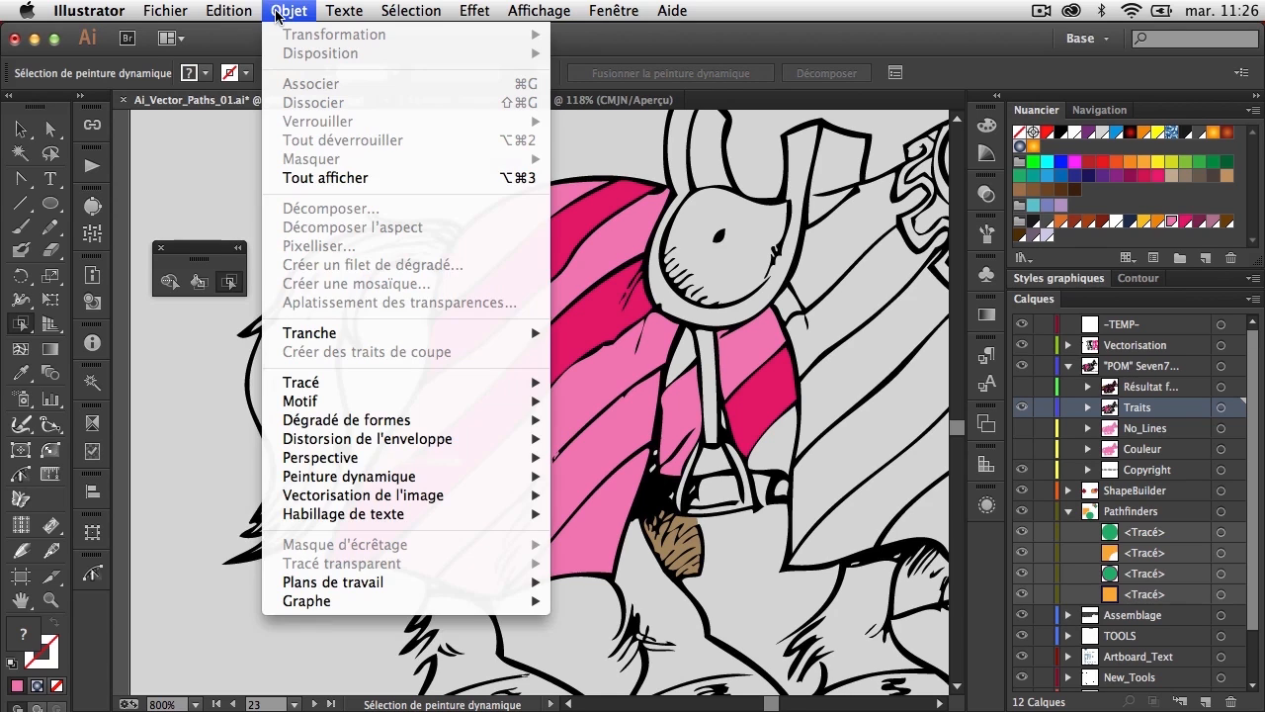
{"action": "mouse_move", "coordinate": [238, 10]}
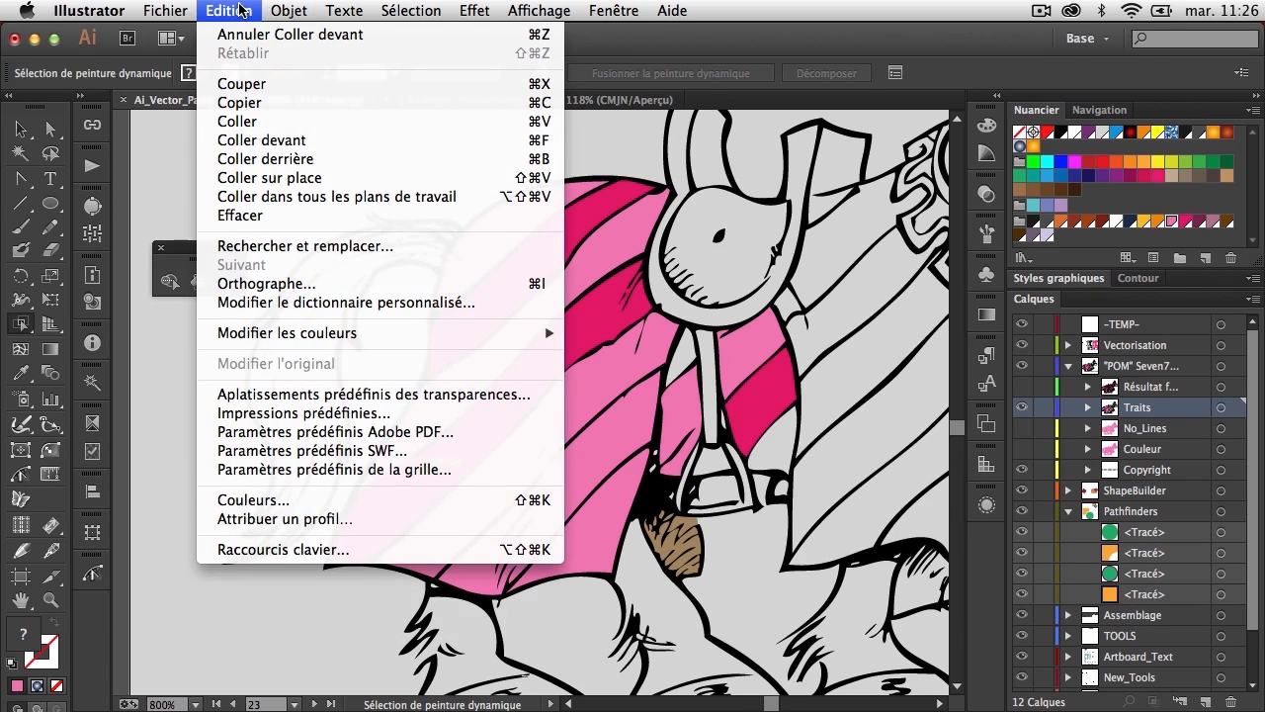
{"action": "mouse_move", "coordinate": [326, 341]}
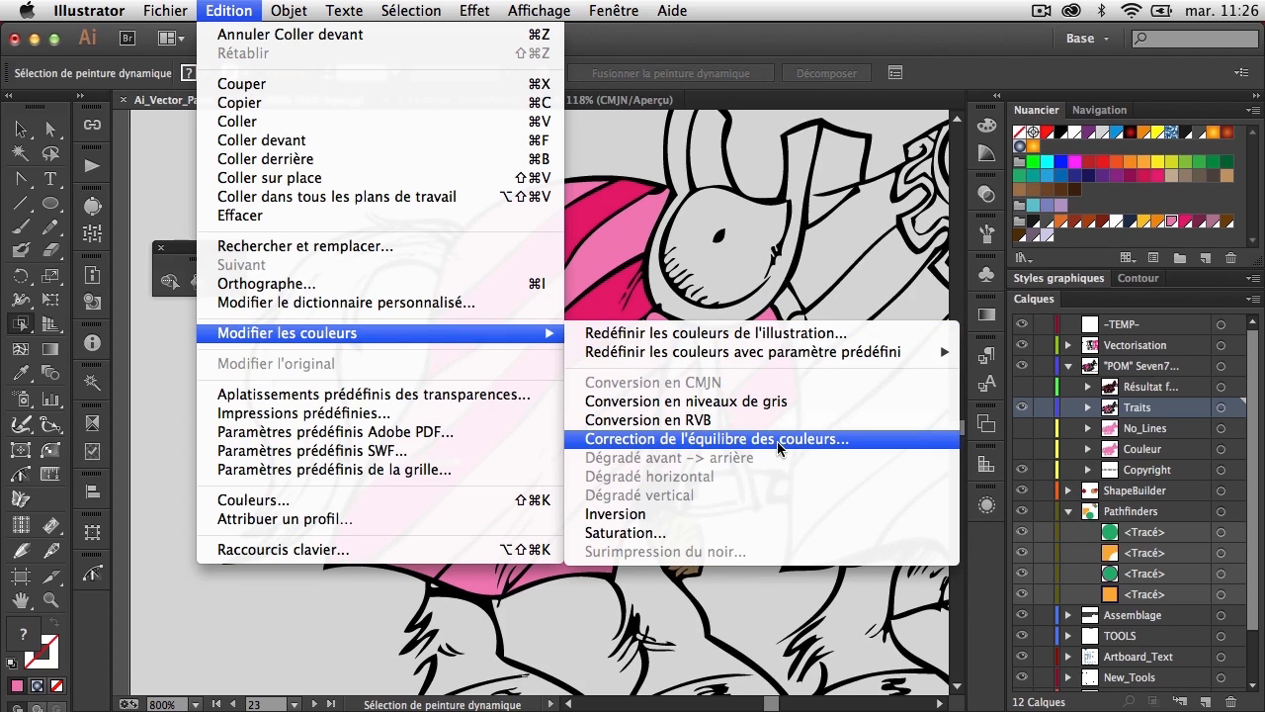
{"action": "left_click", "coordinate": [698, 334]}
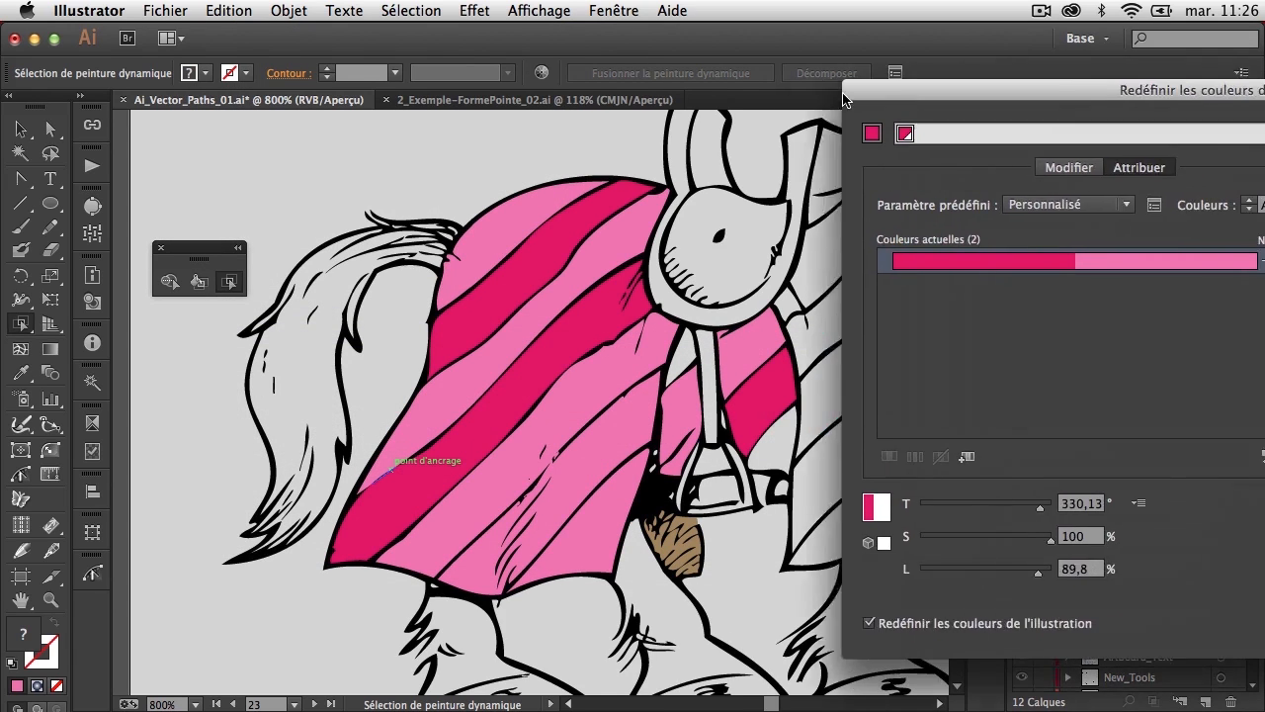
{"action": "left_click", "coordinate": [872, 148]}
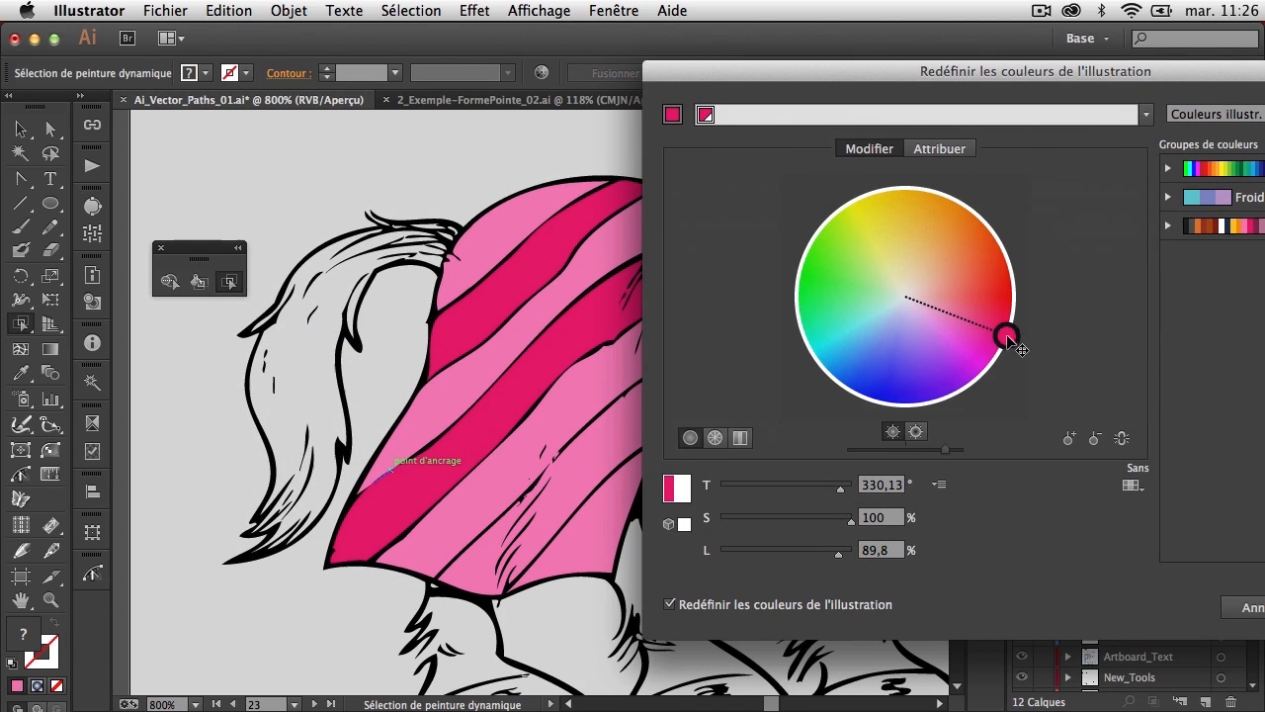
{"action": "mouse_move", "coordinate": [1007, 336]}
{"action": "left_mouse_down"}
{"action": "mouse_move", "coordinate": [951, 395]}
{"action": "mouse_move", "coordinate": [993, 357]}
{"action": "left_mouse_up"}
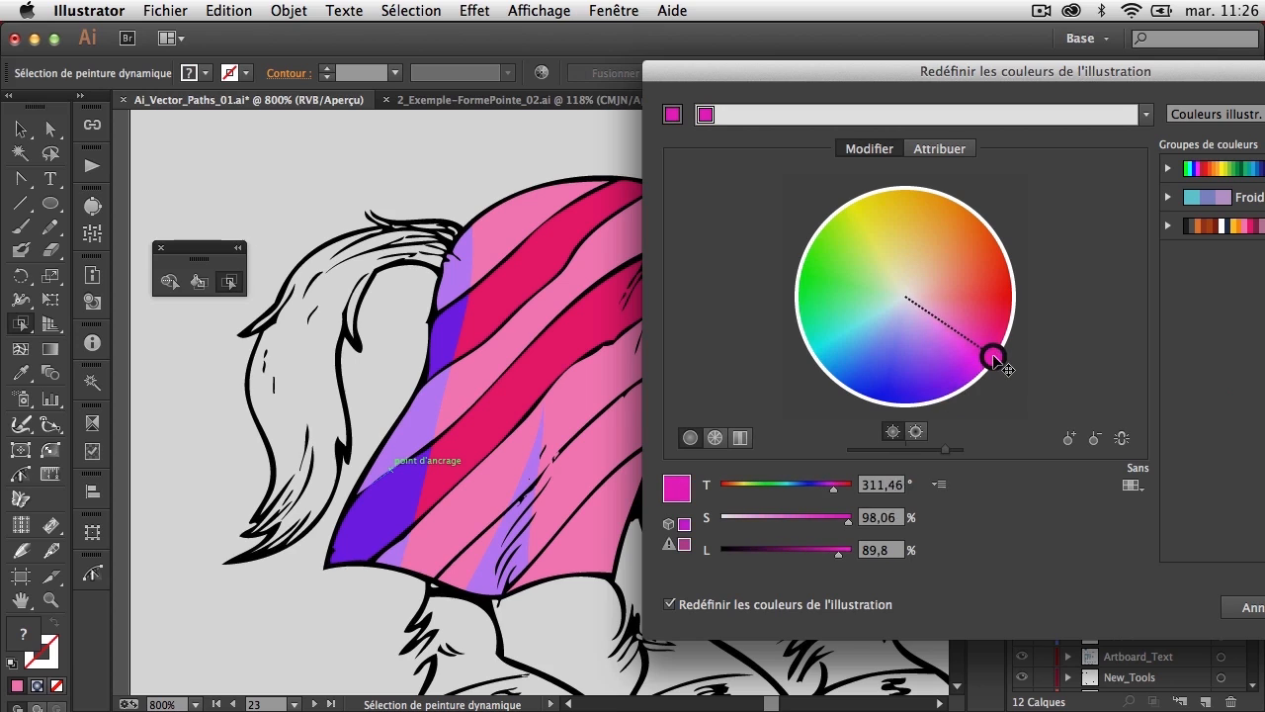
{"action": "left_click_drag", "start_coordinate": [836, 560], "coordinate": [783, 564]}
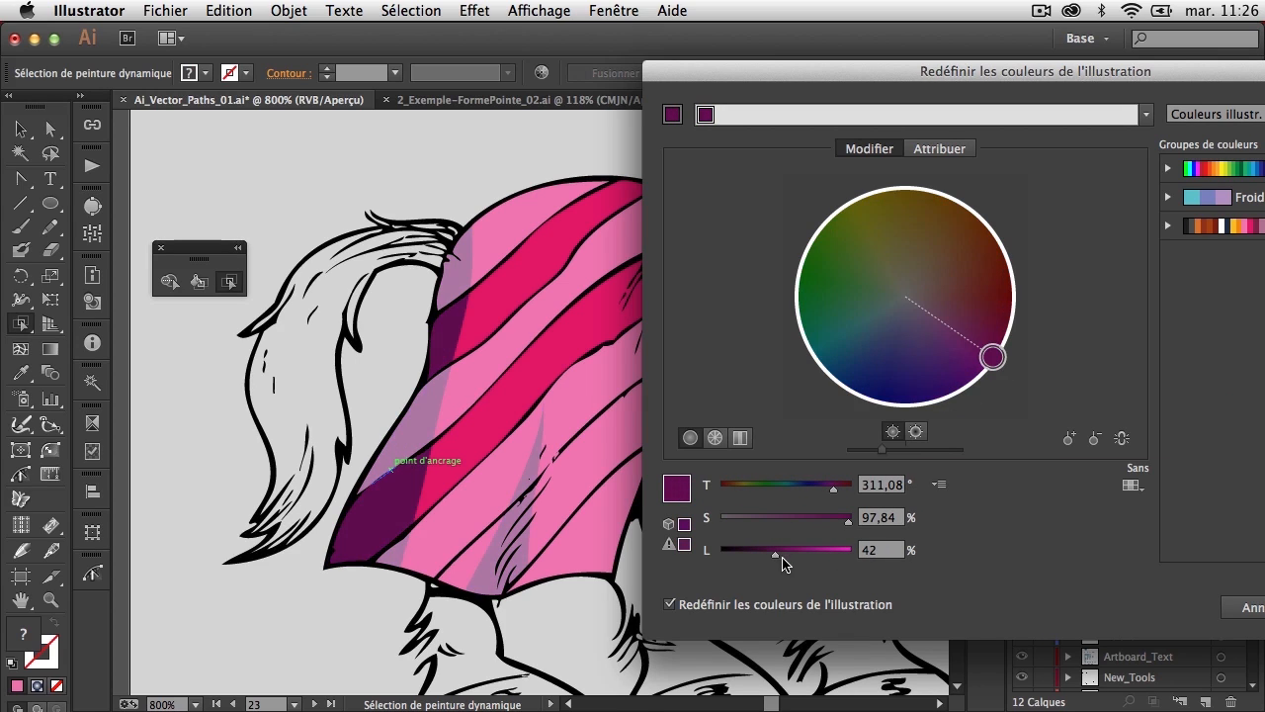